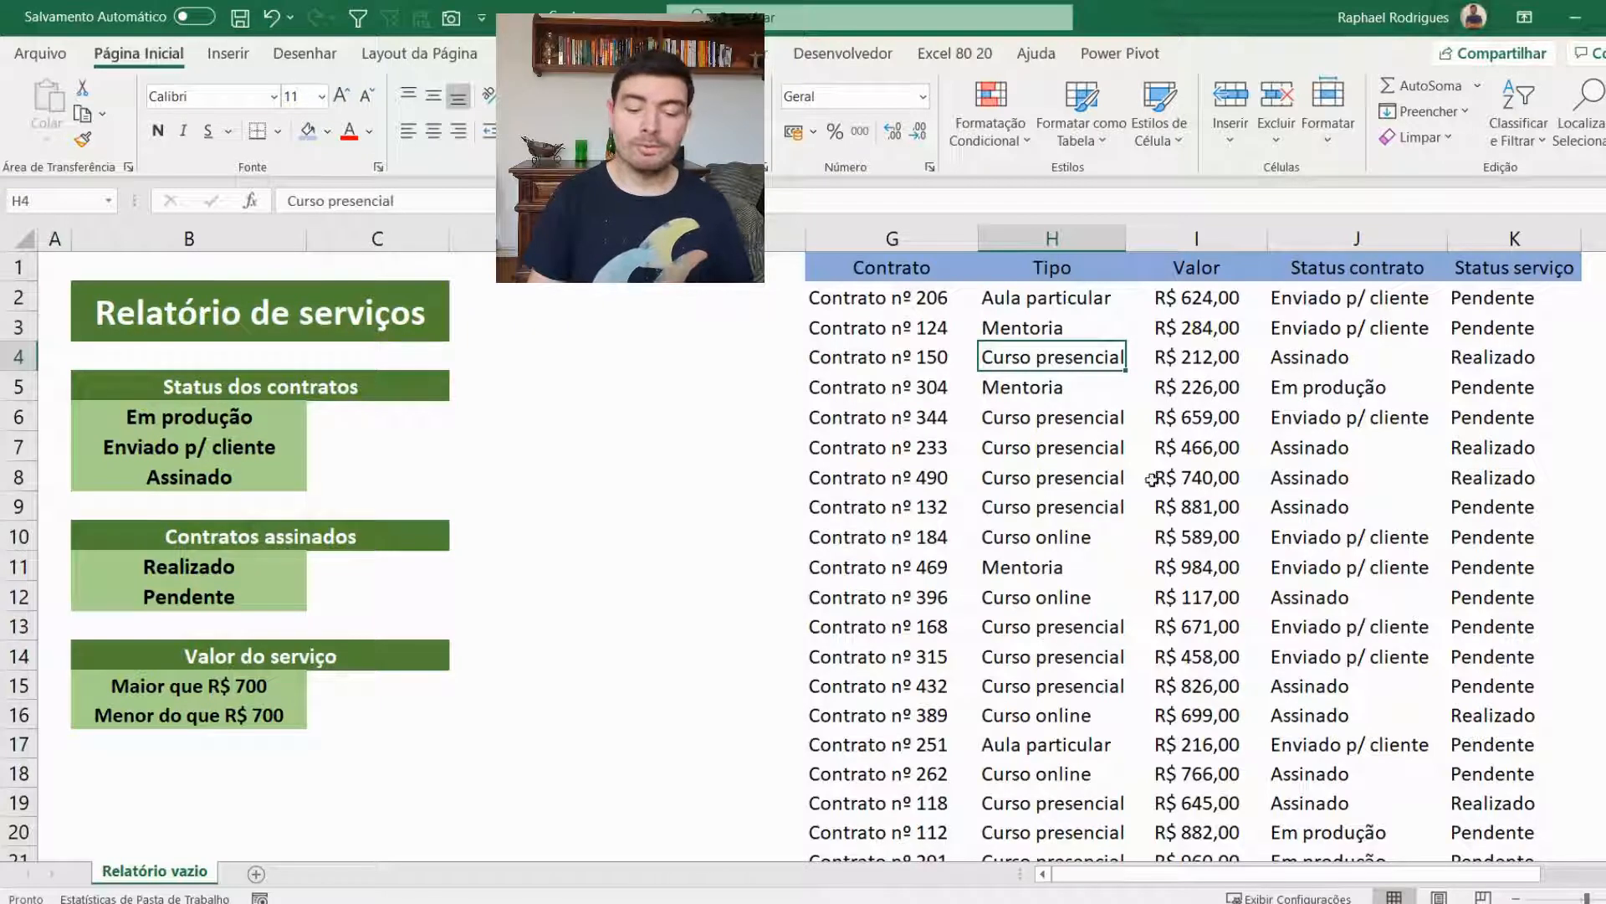
Step: Examine the contract table's type, contract status and service status columns alongside the report's Status dos contratos and Contratos assinados sections
{"action": "left_click", "coordinate": [1076, 535]}
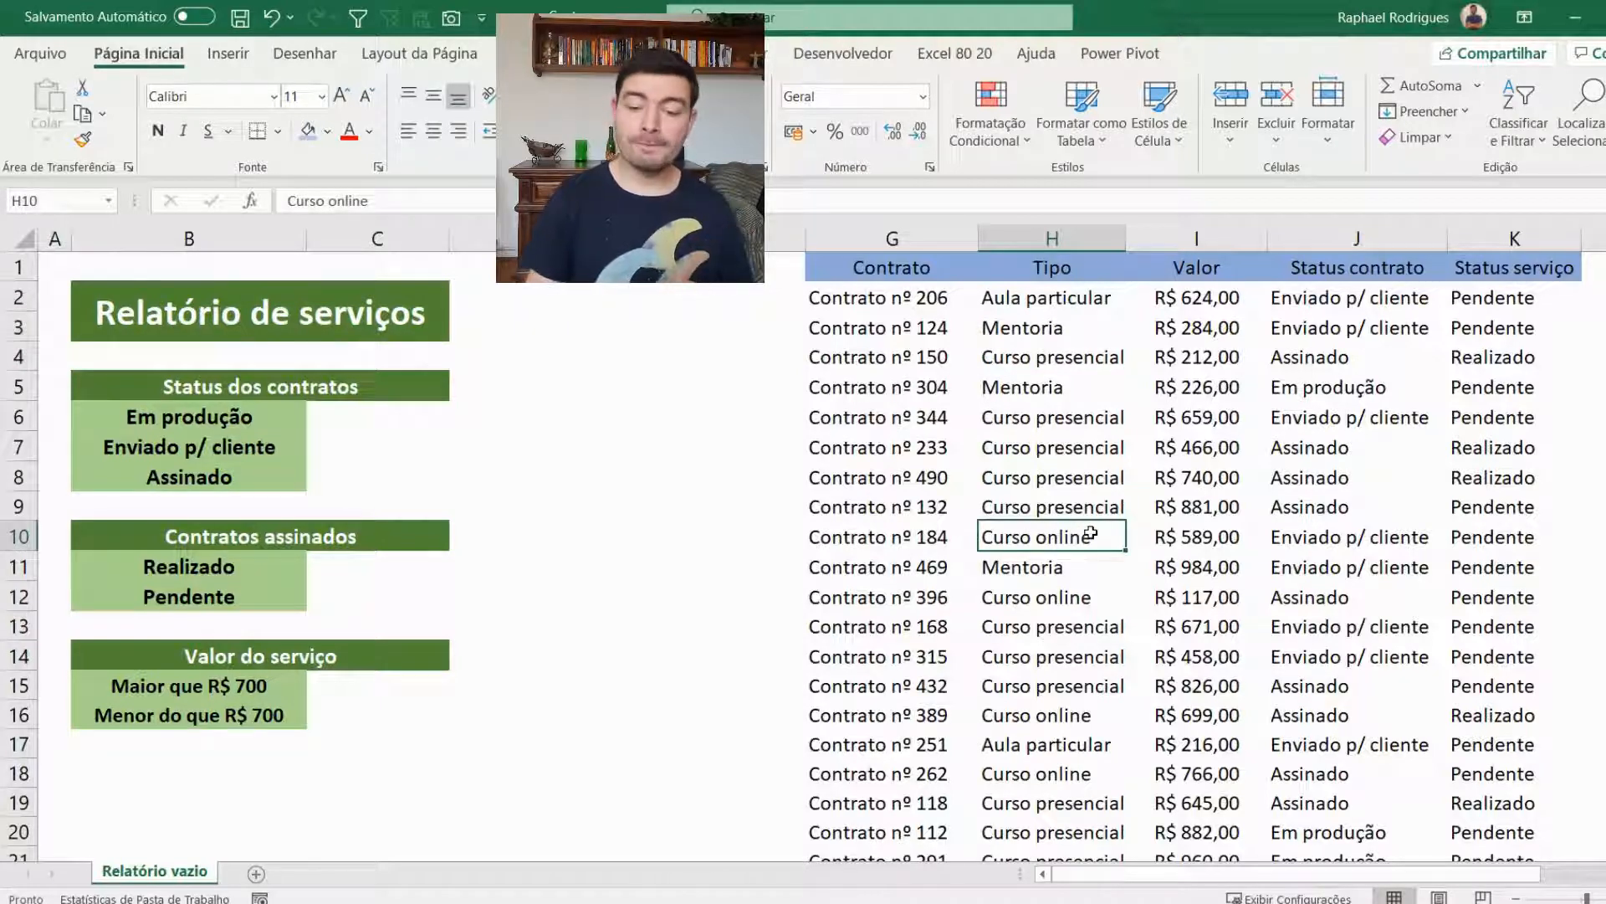
{"action": "left_click_drag", "start_coordinate": [857, 307], "coordinate": [866, 415]}
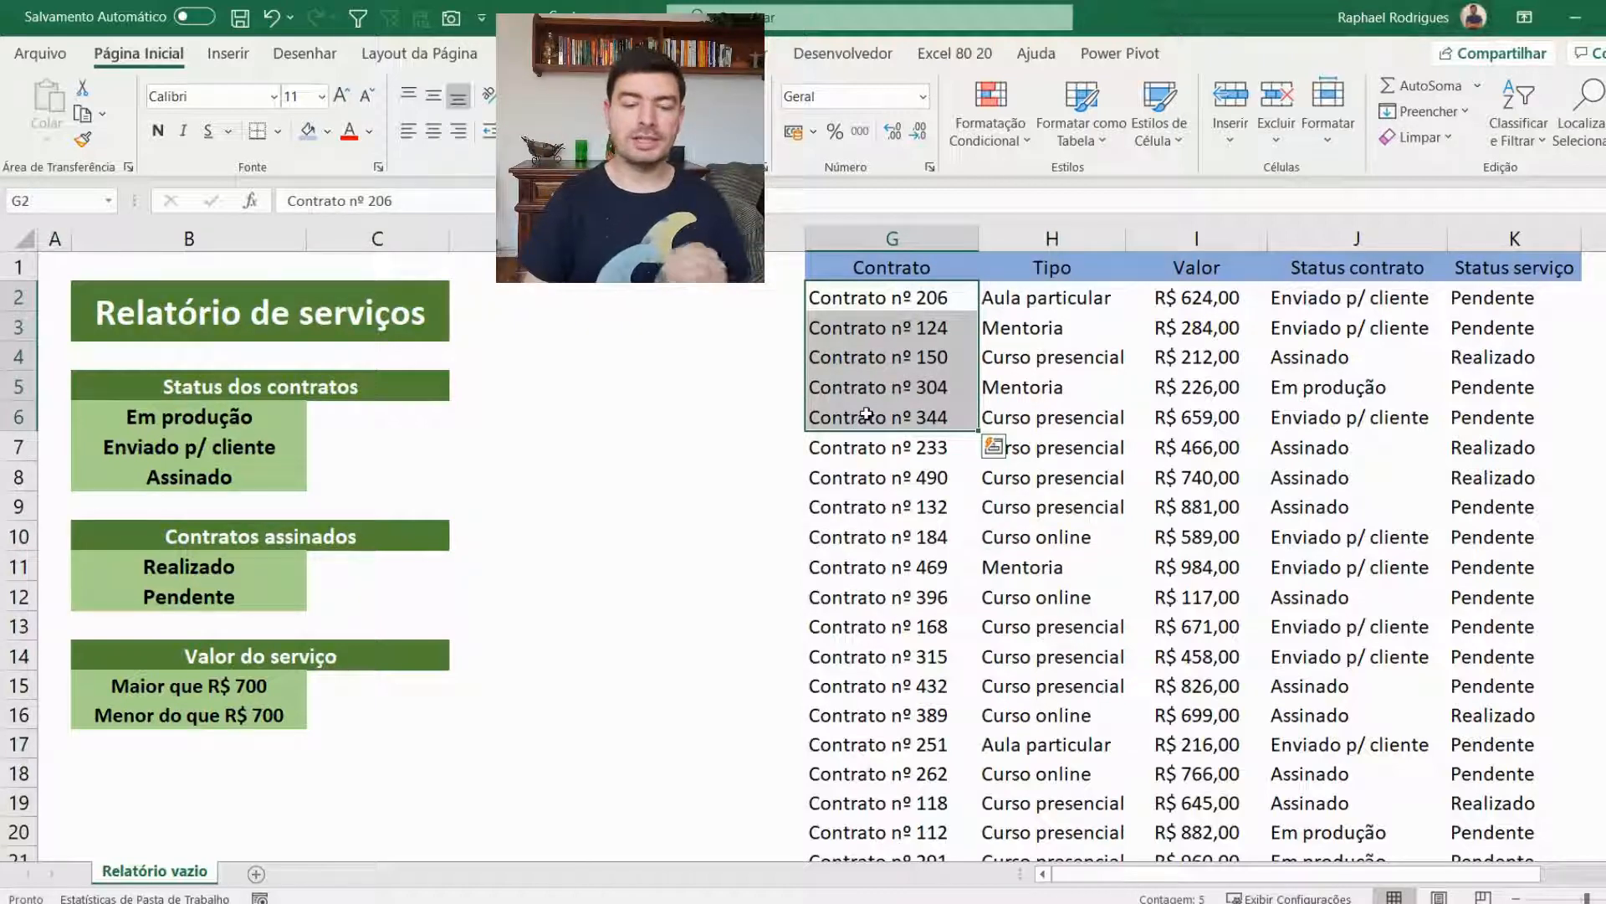
{"action": "left_click", "coordinate": [1035, 320]}
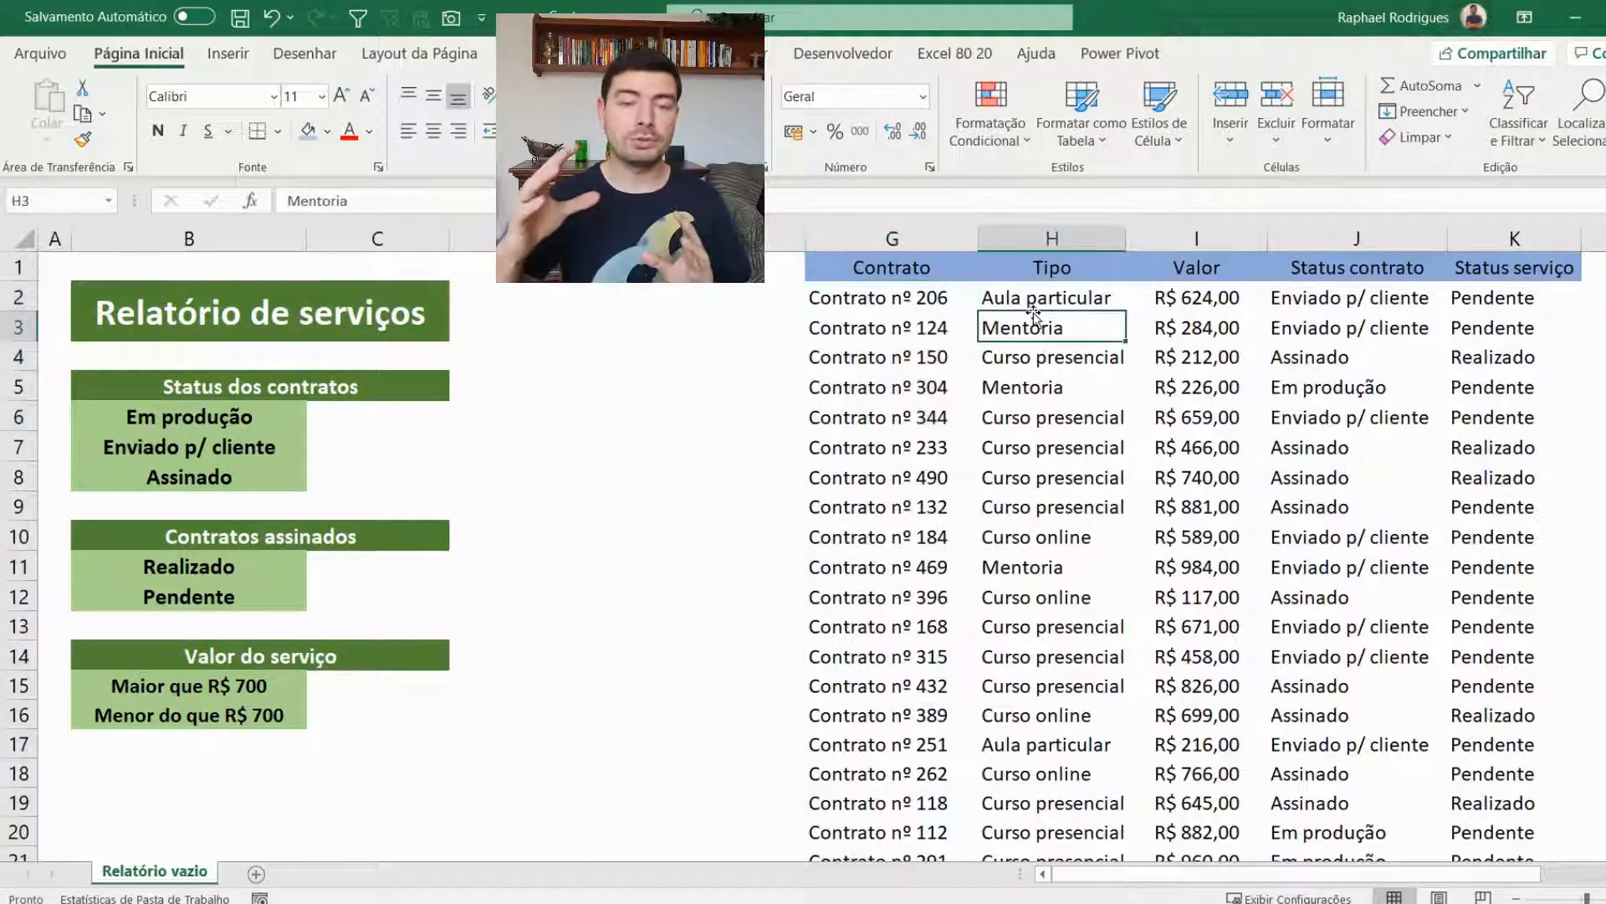
{"action": "left_click", "coordinate": [1050, 362]}
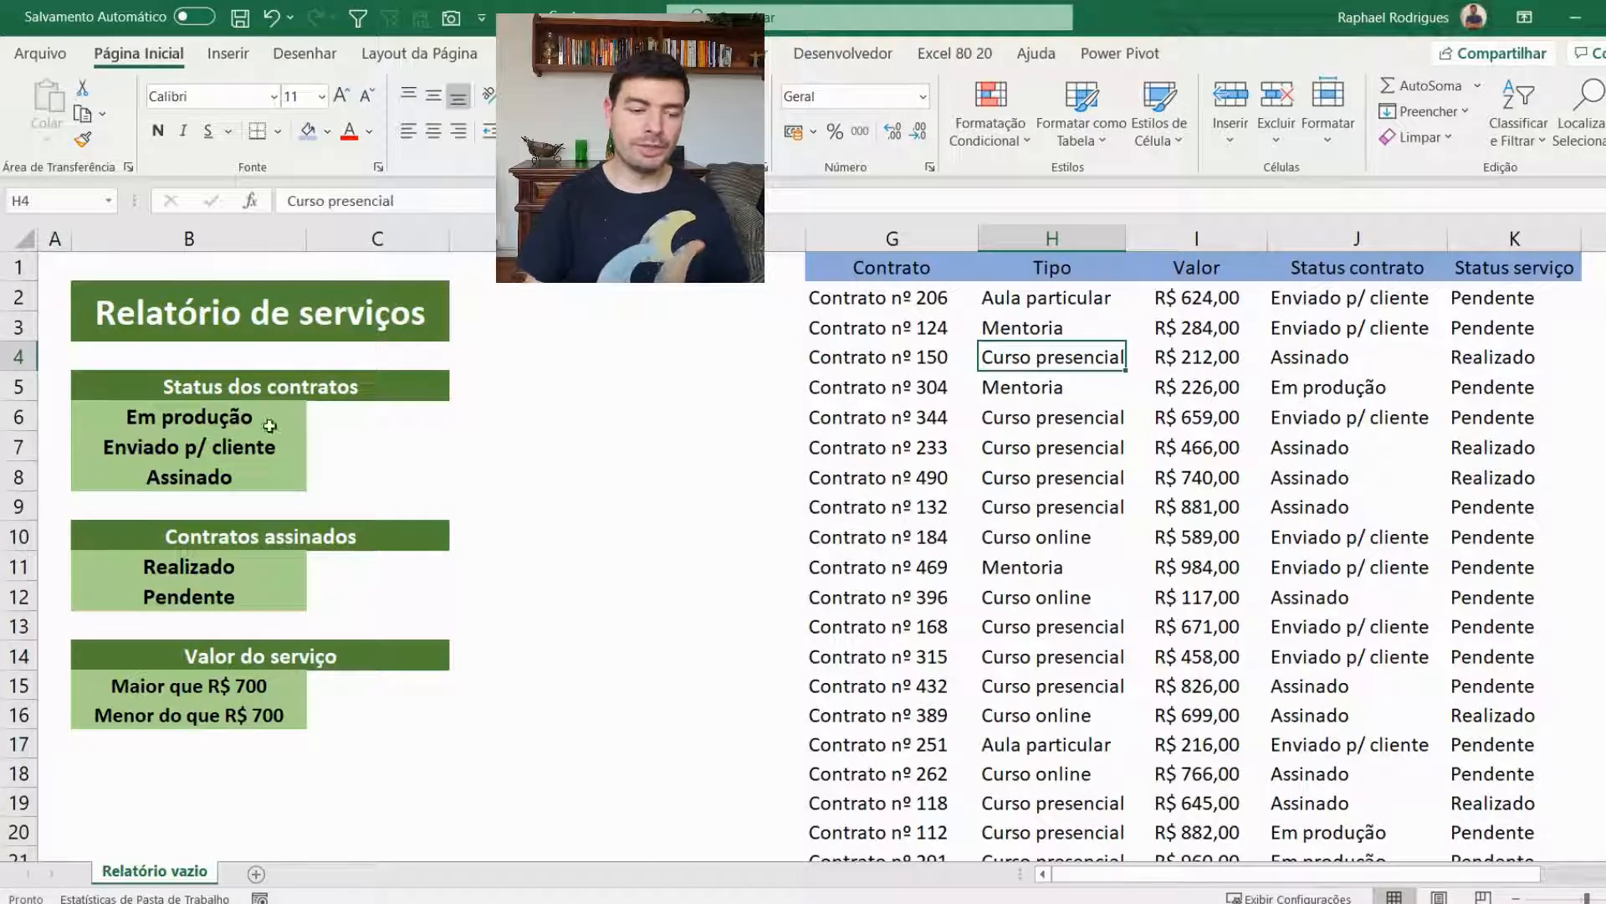
{"action": "left_click", "coordinate": [301, 450]}
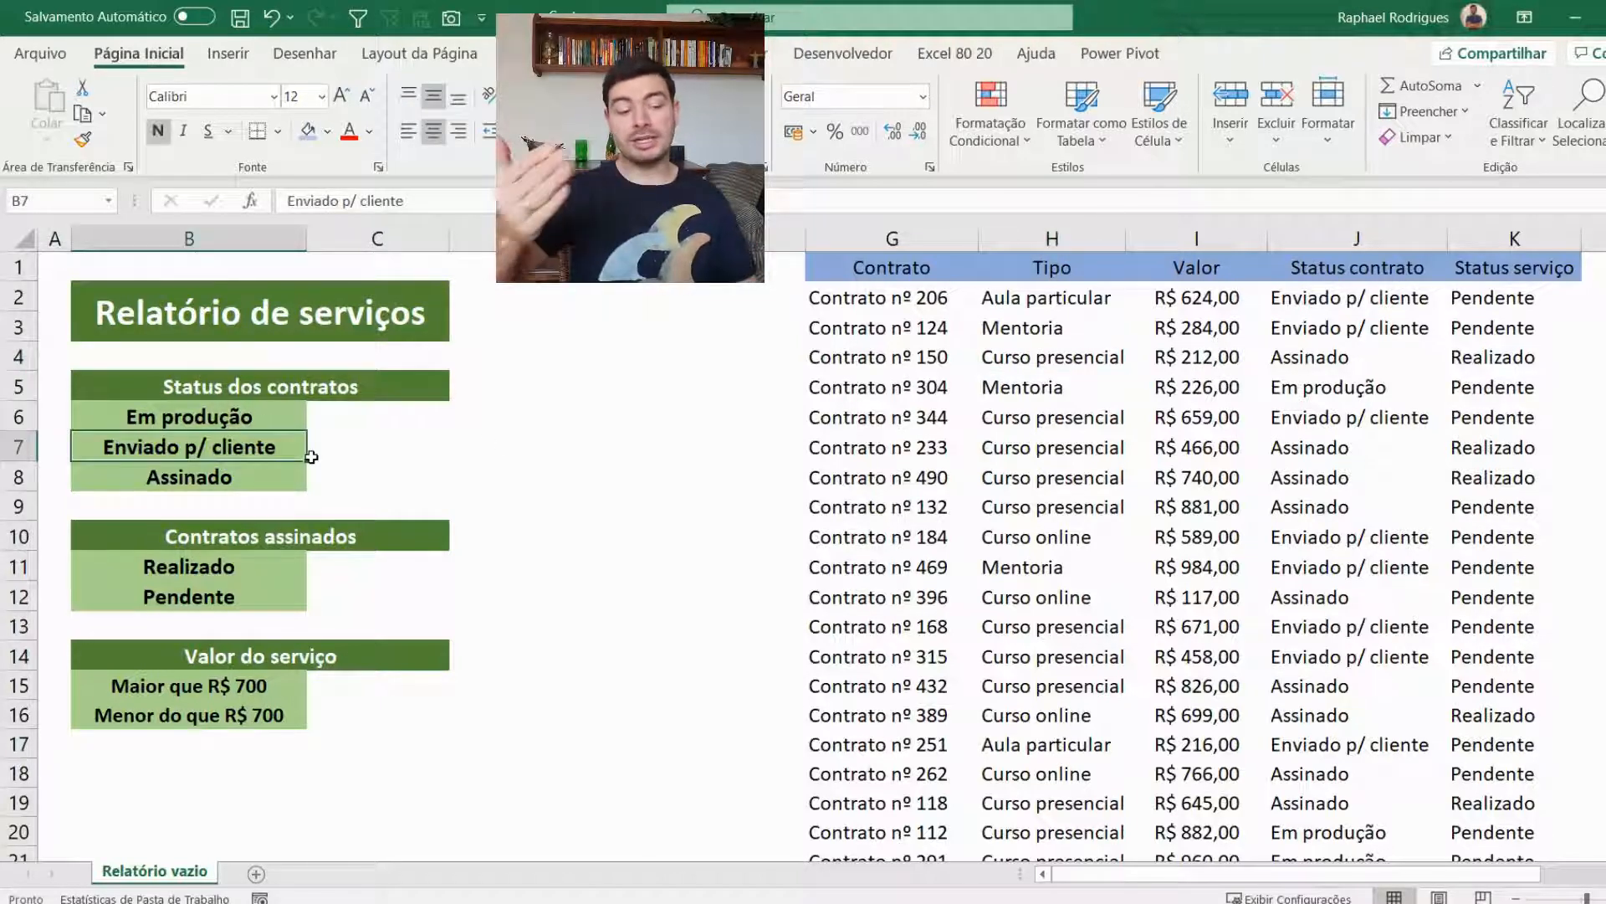
{"action": "left_click", "coordinate": [268, 473]}
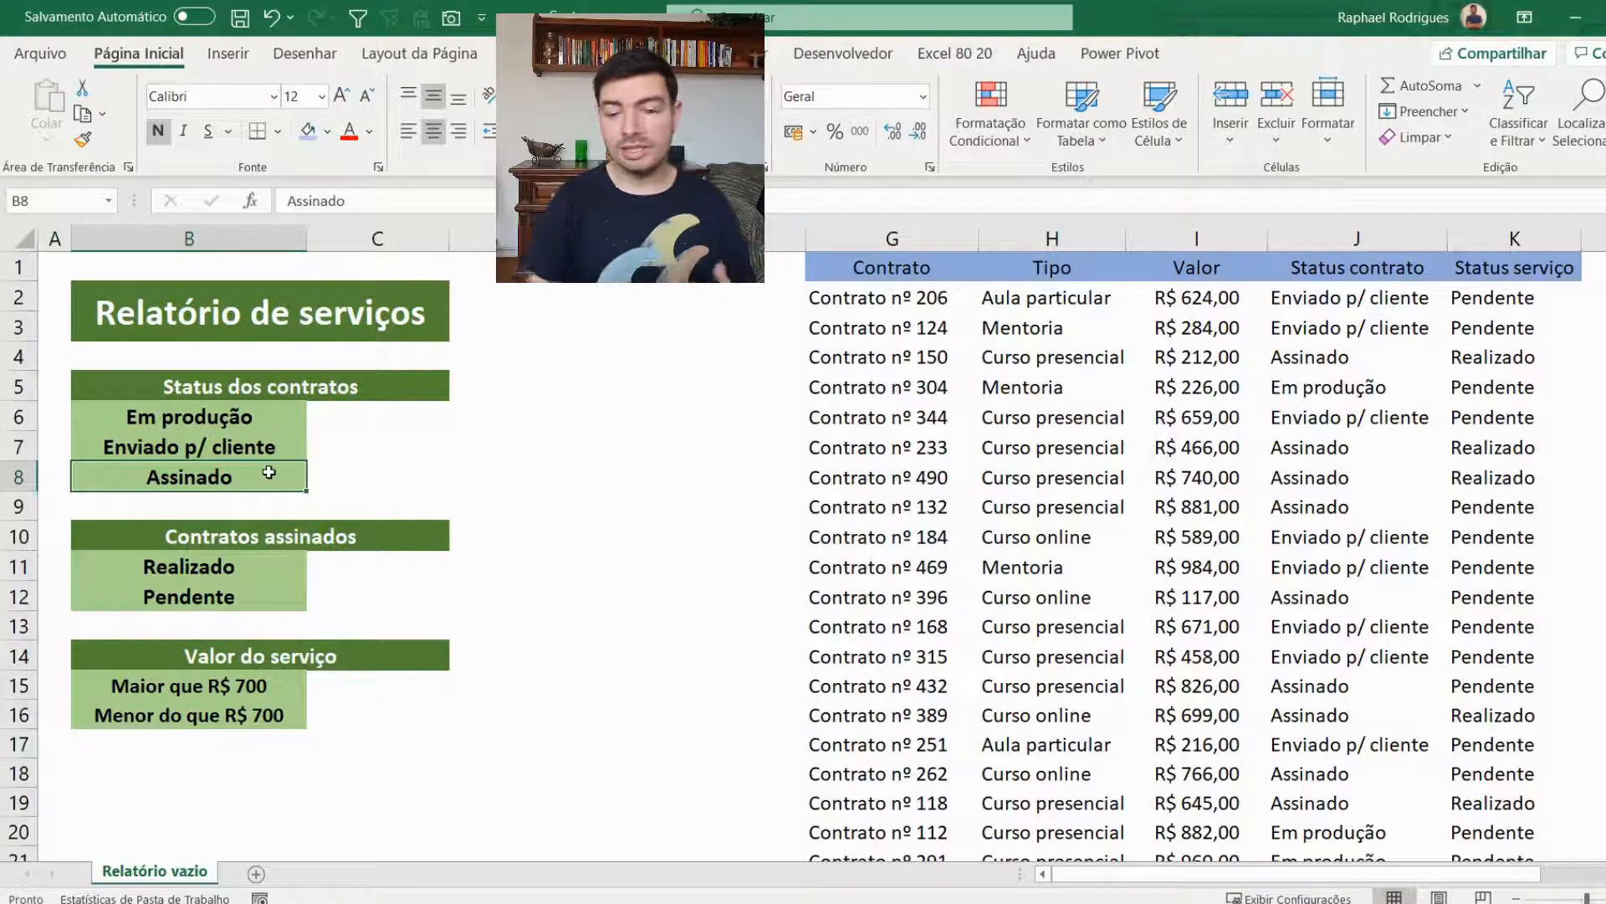
{"action": "left_click", "coordinate": [1497, 358]}
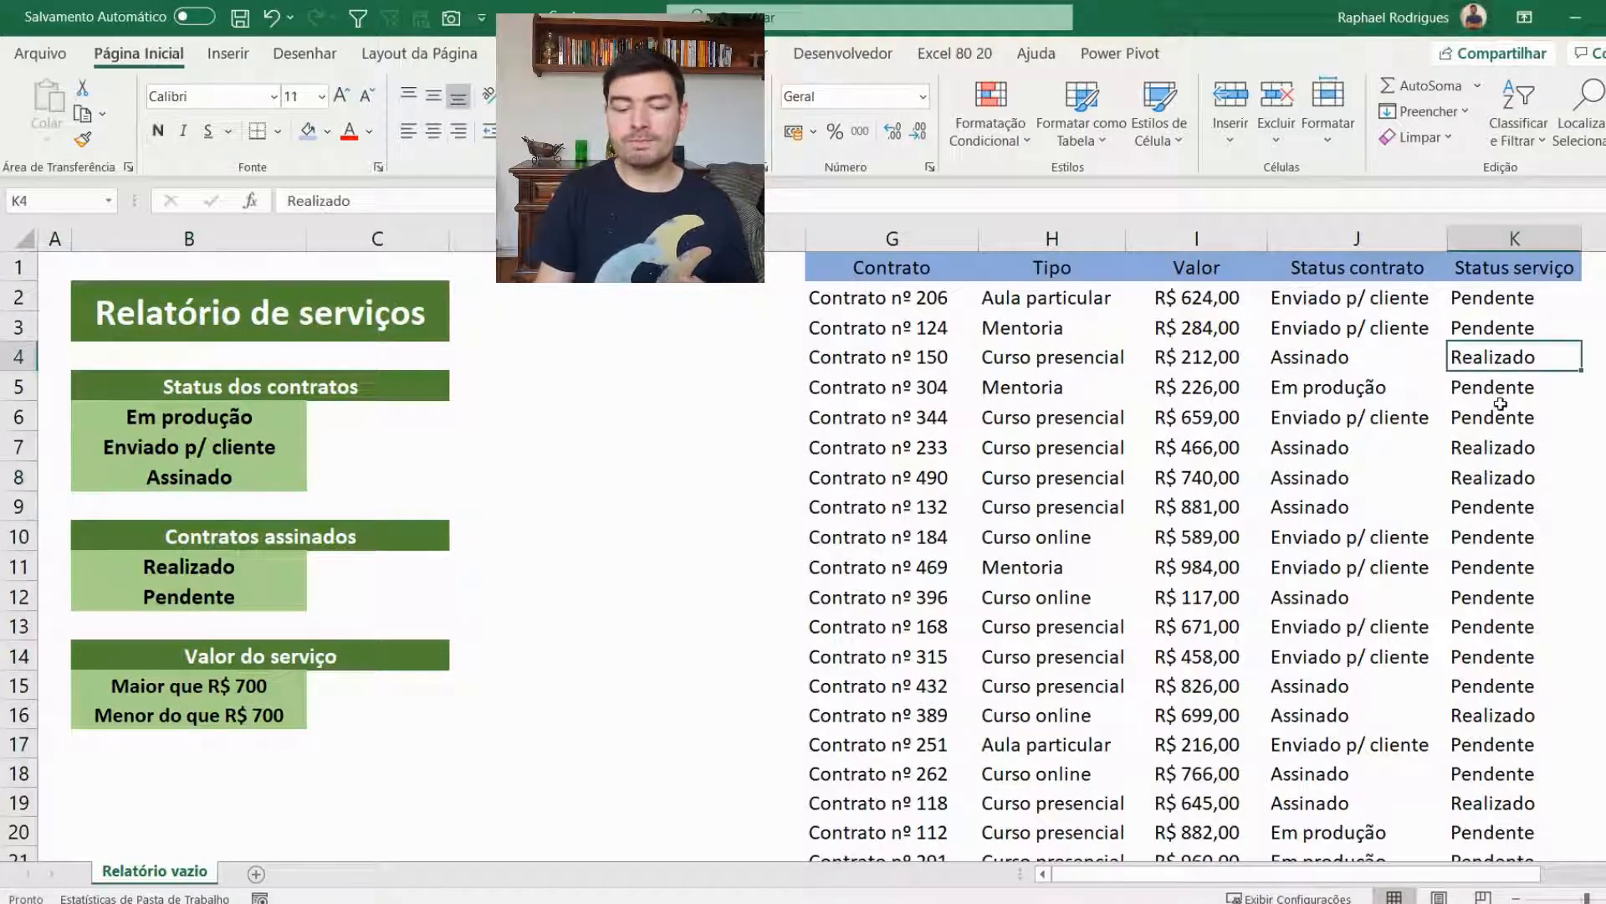
{"action": "left_click", "coordinate": [1411, 303]}
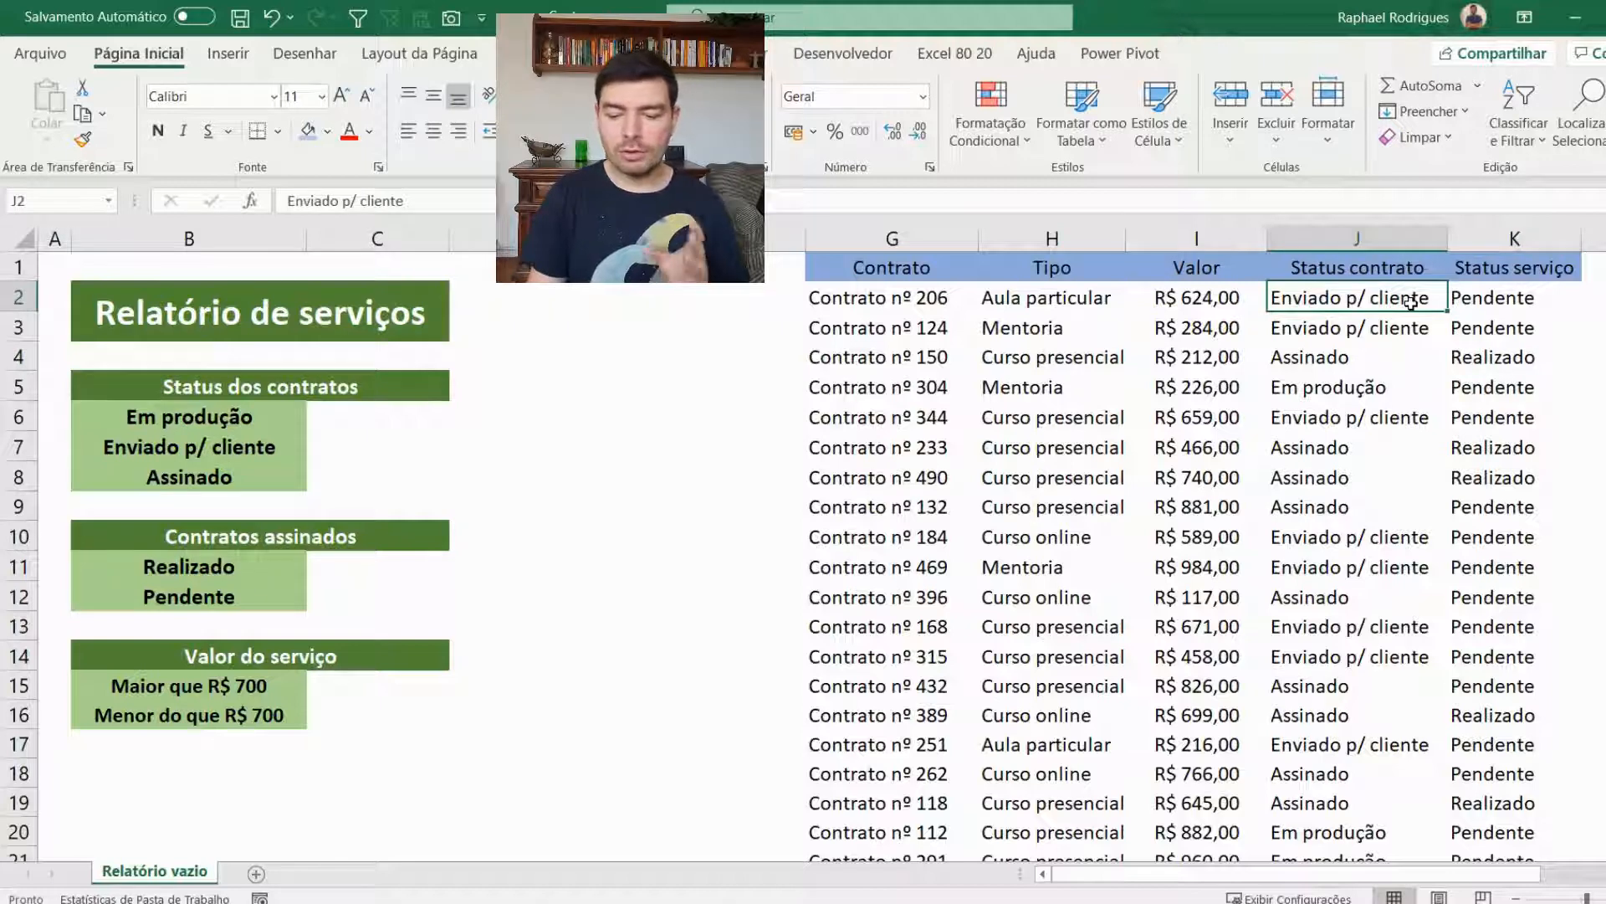
{"action": "left_click", "coordinate": [1523, 298]}
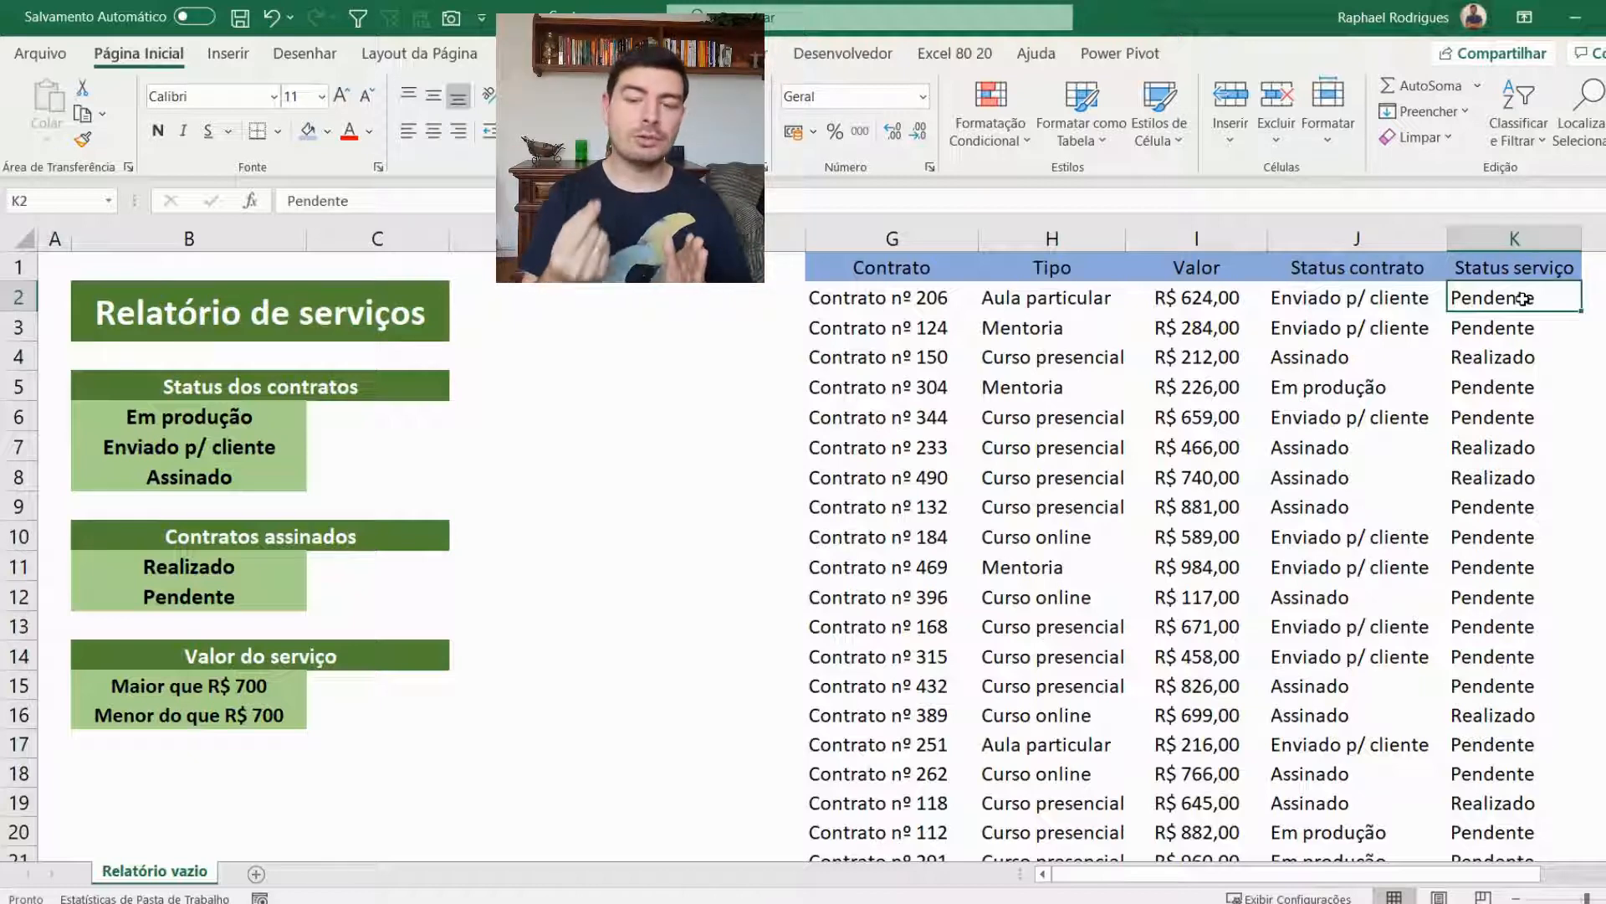
{"action": "left_click", "coordinate": [1330, 450]}
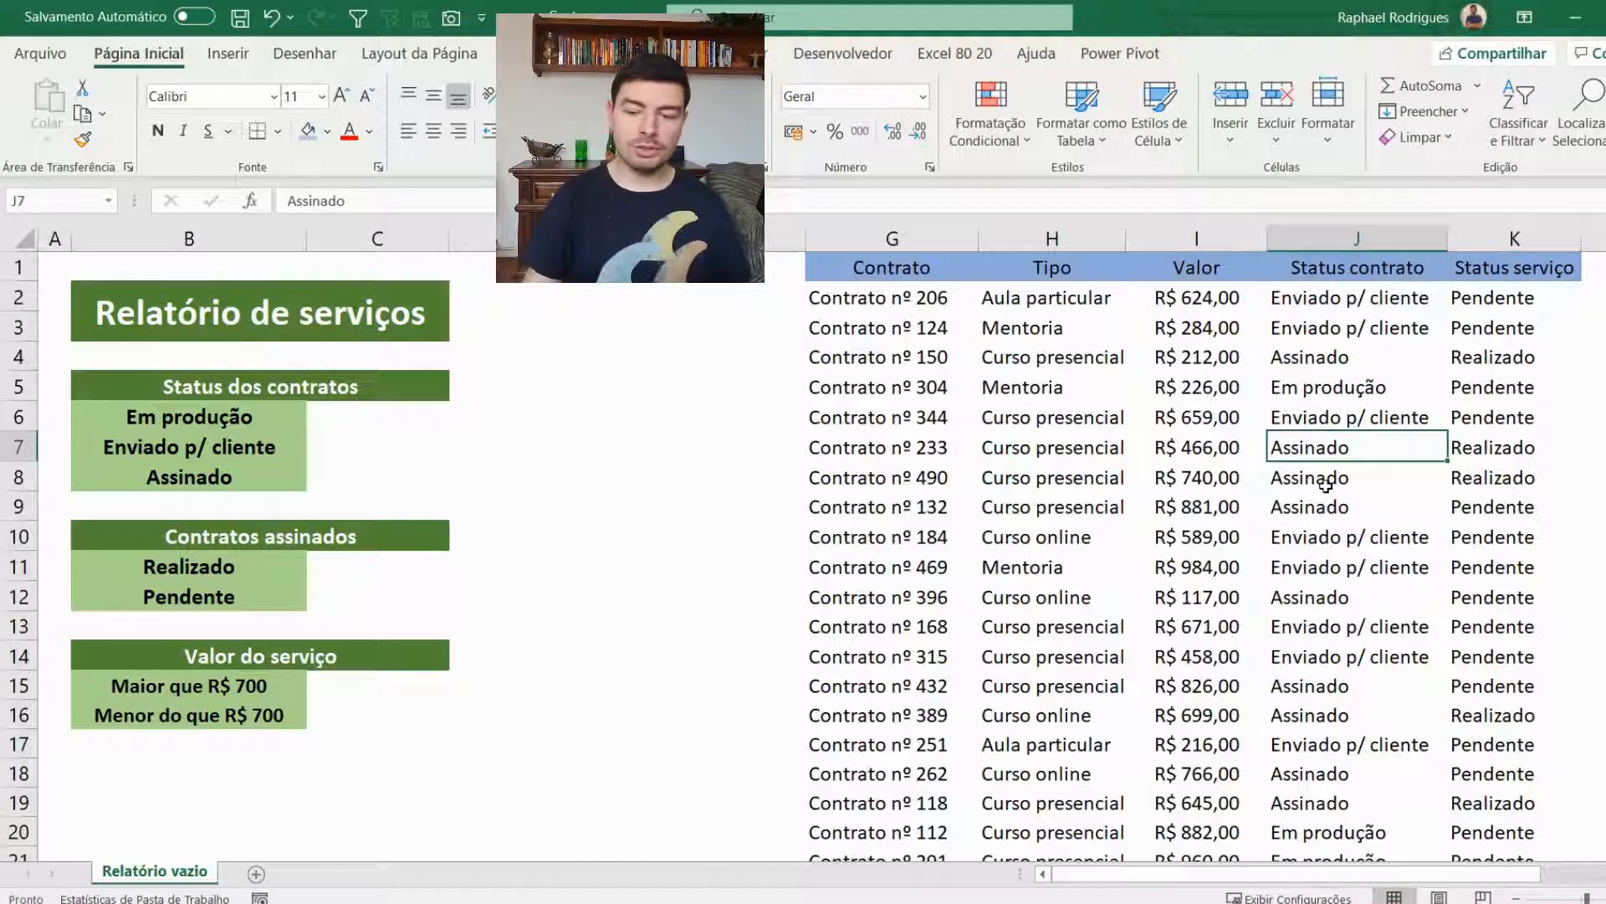
{"action": "left_click", "coordinate": [1477, 447]}
{"action": "left_click_drag", "start_coordinate": [1320, 590], "coordinate": [1460, 591]}
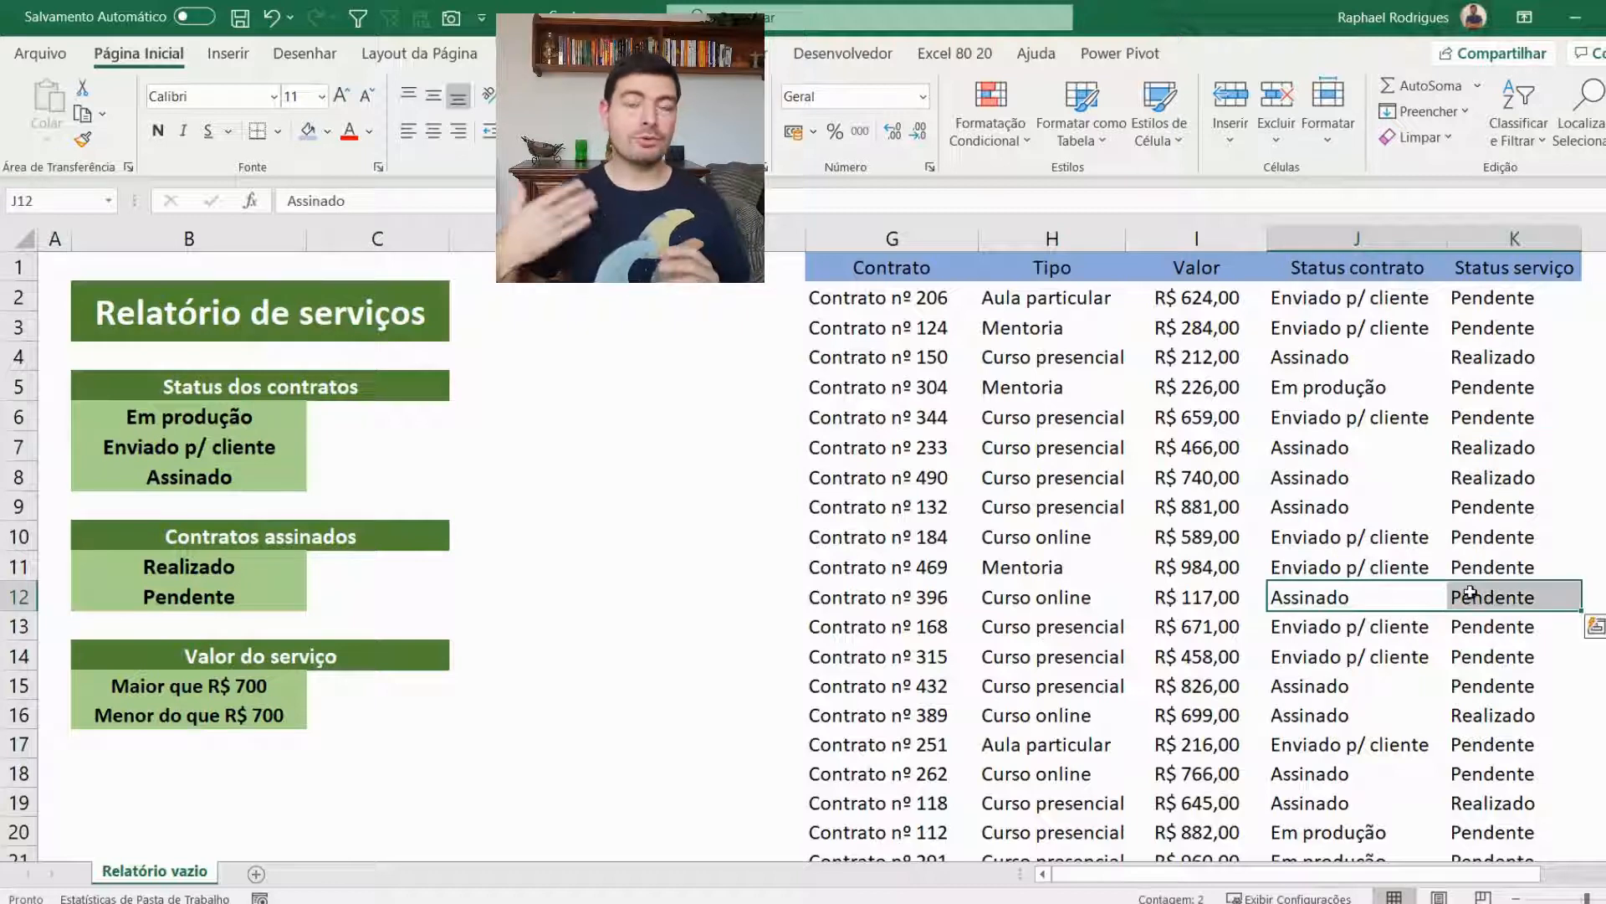
{"action": "left_click", "coordinate": [421, 414]}
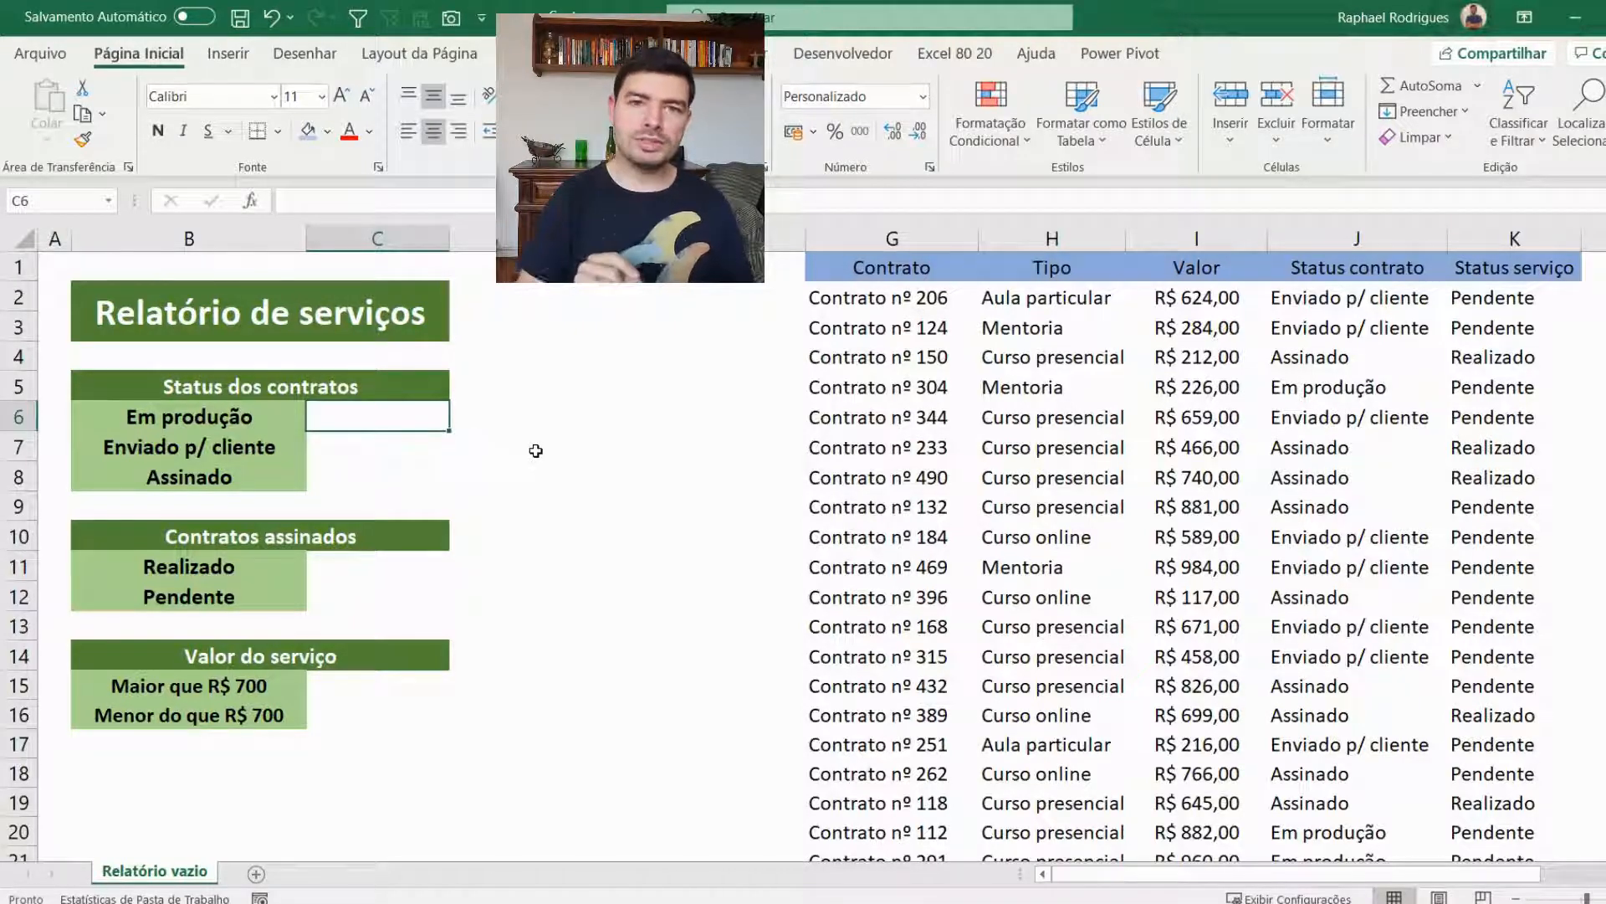
{"action": "left_click", "coordinate": [266, 423]}
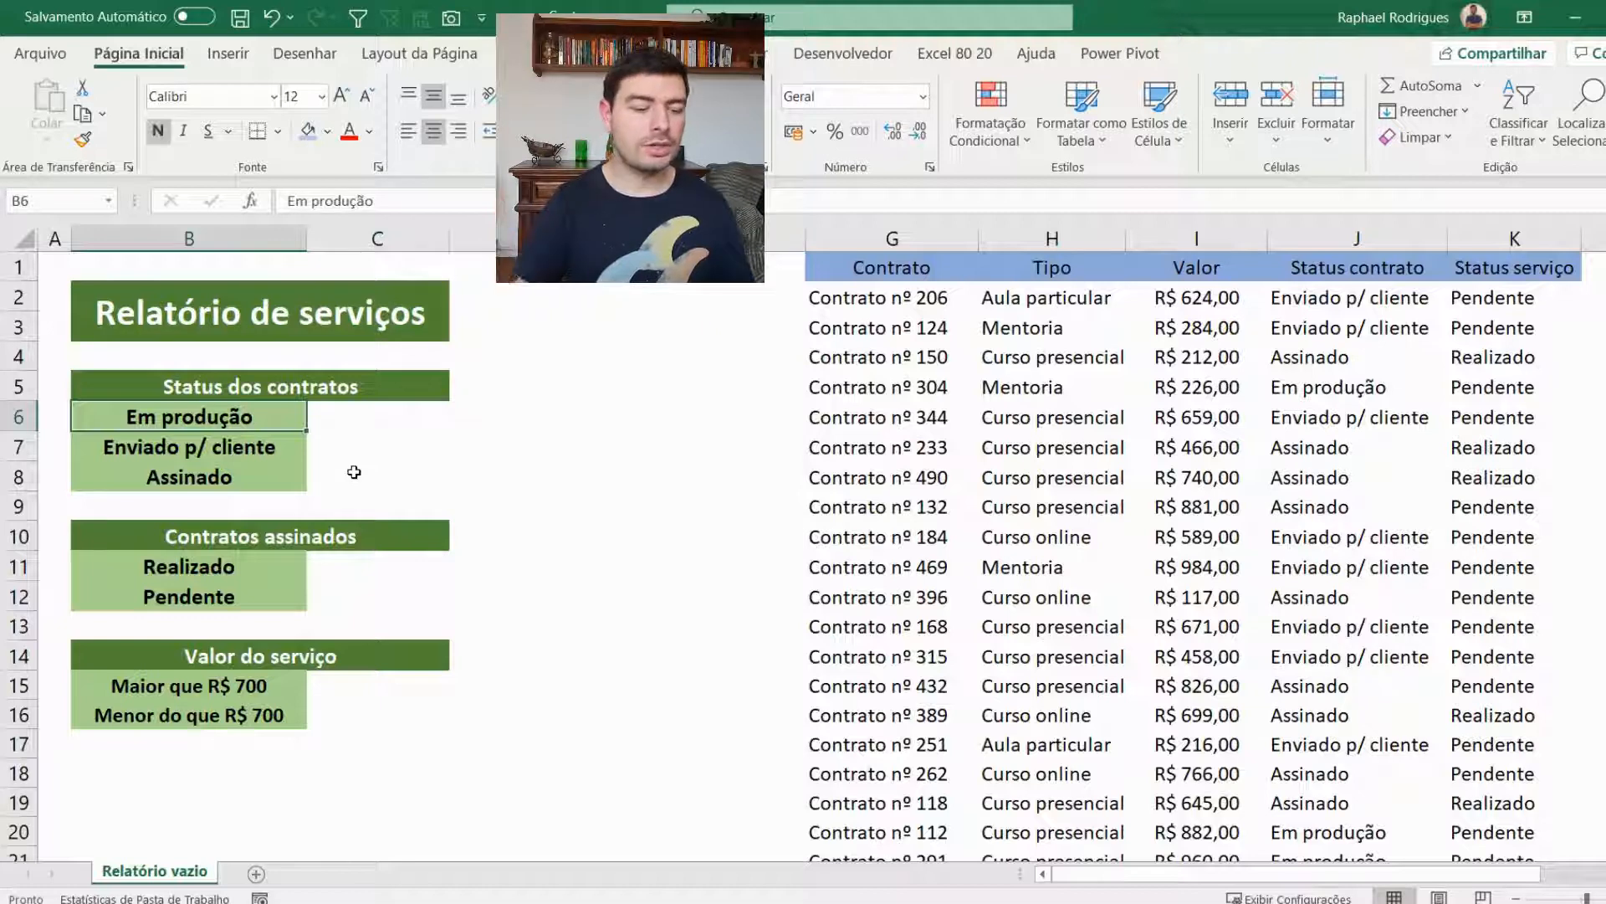
{"action": "left_click", "coordinate": [333, 542]}
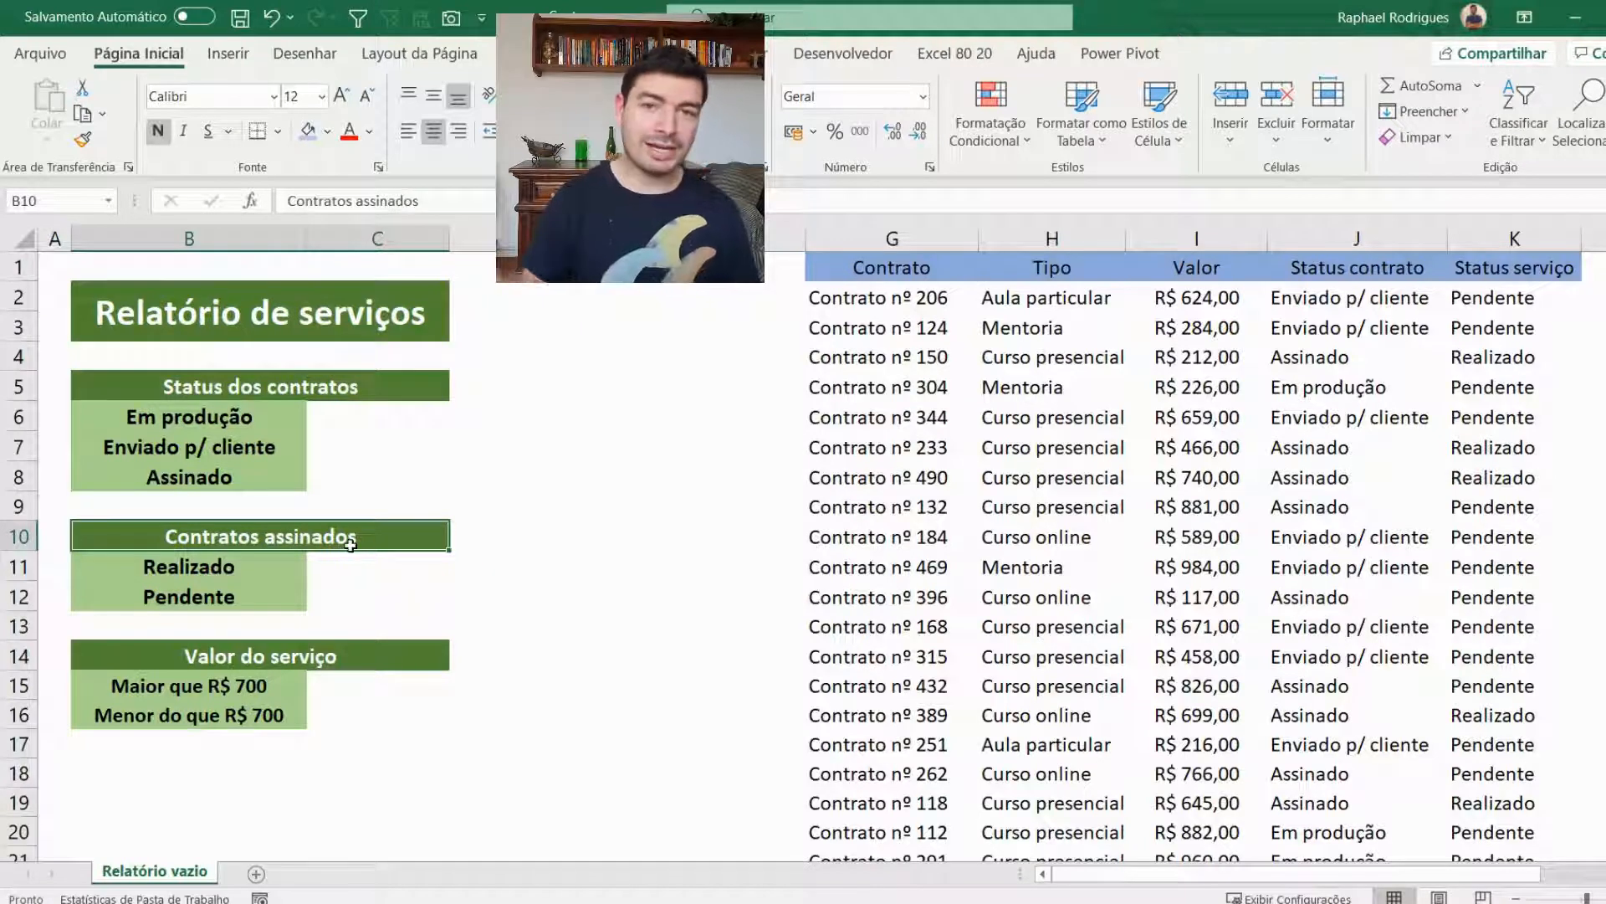
{"action": "left_click", "coordinate": [267, 566]}
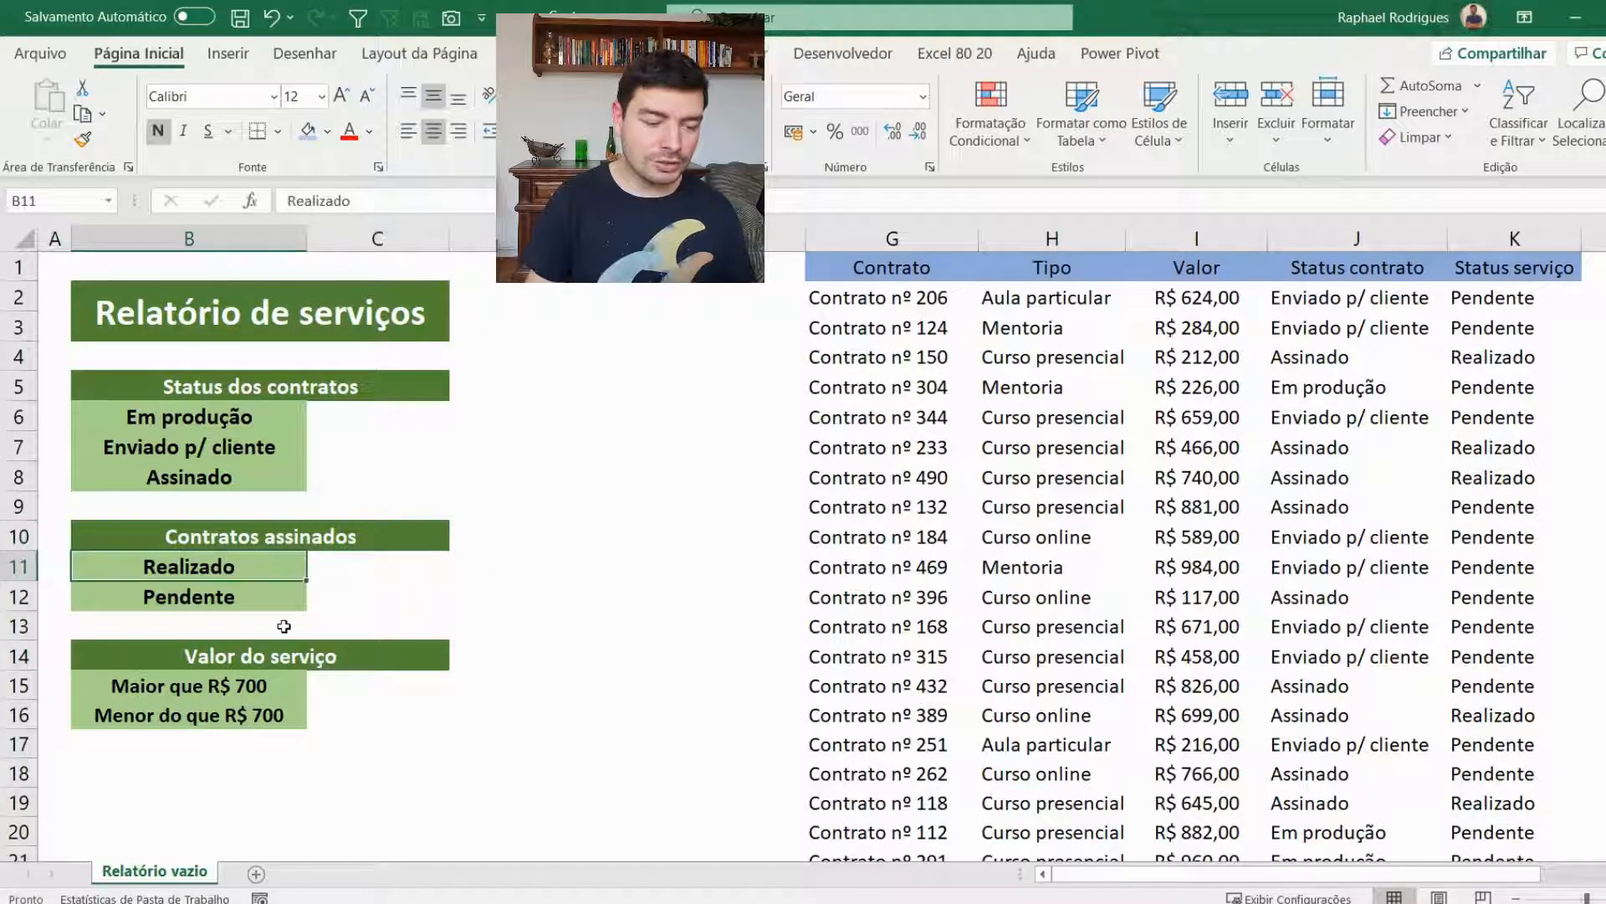
{"action": "left_click", "coordinate": [287, 603]}
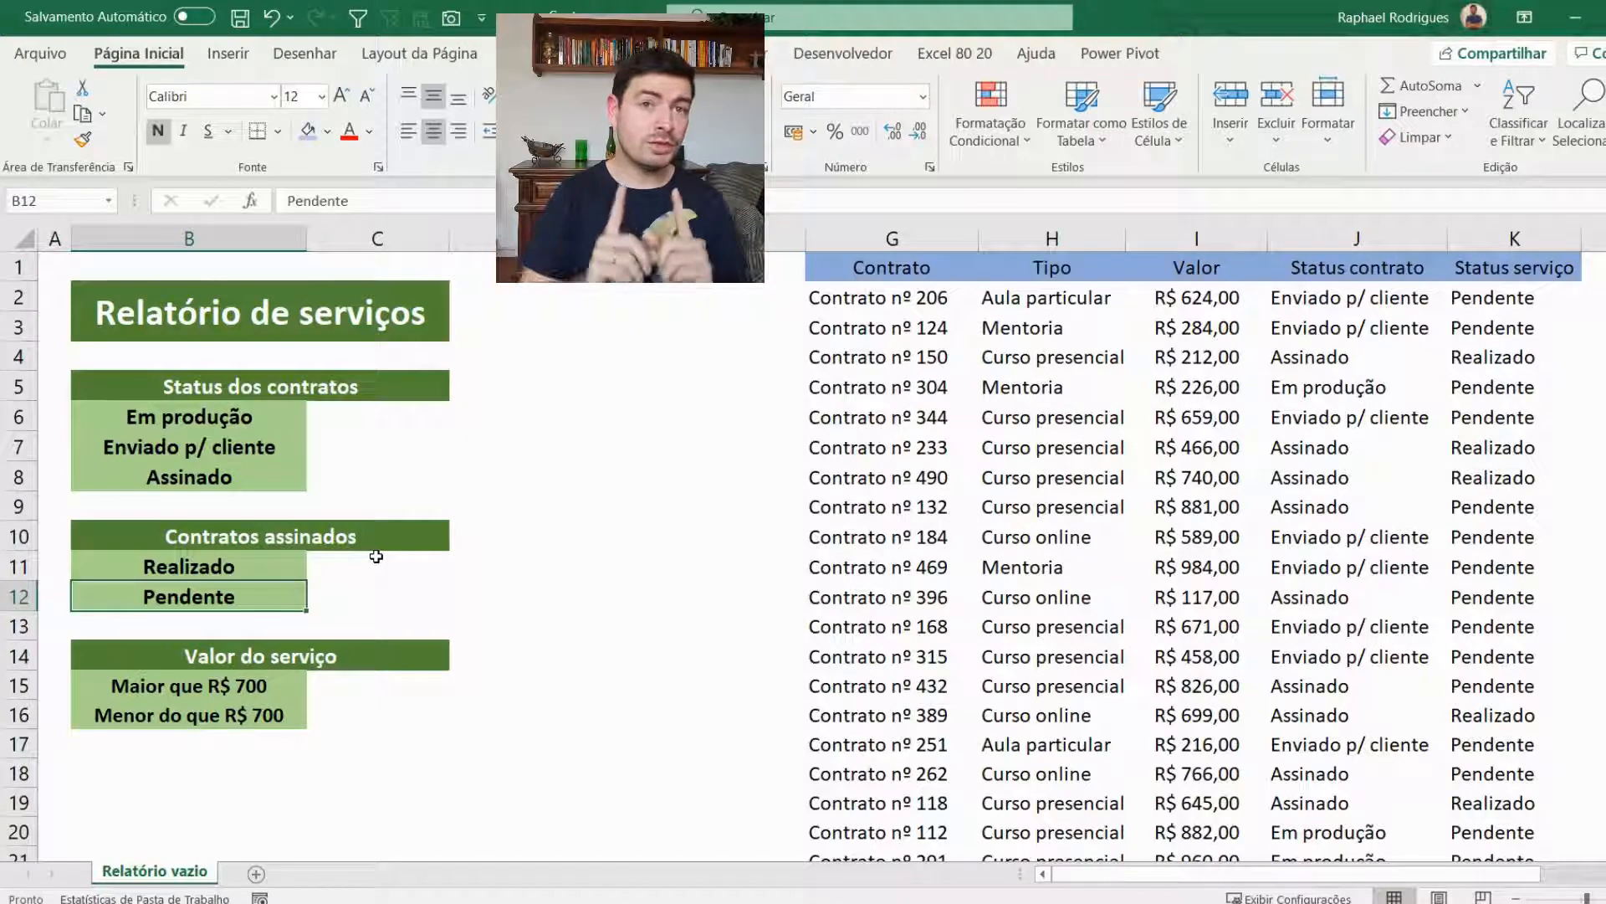
Step: Enter =CONT.SES(J:J;"Em produção") in cell C6 to count the contracts in production
{"action": "left_click", "coordinate": [620, 476]}
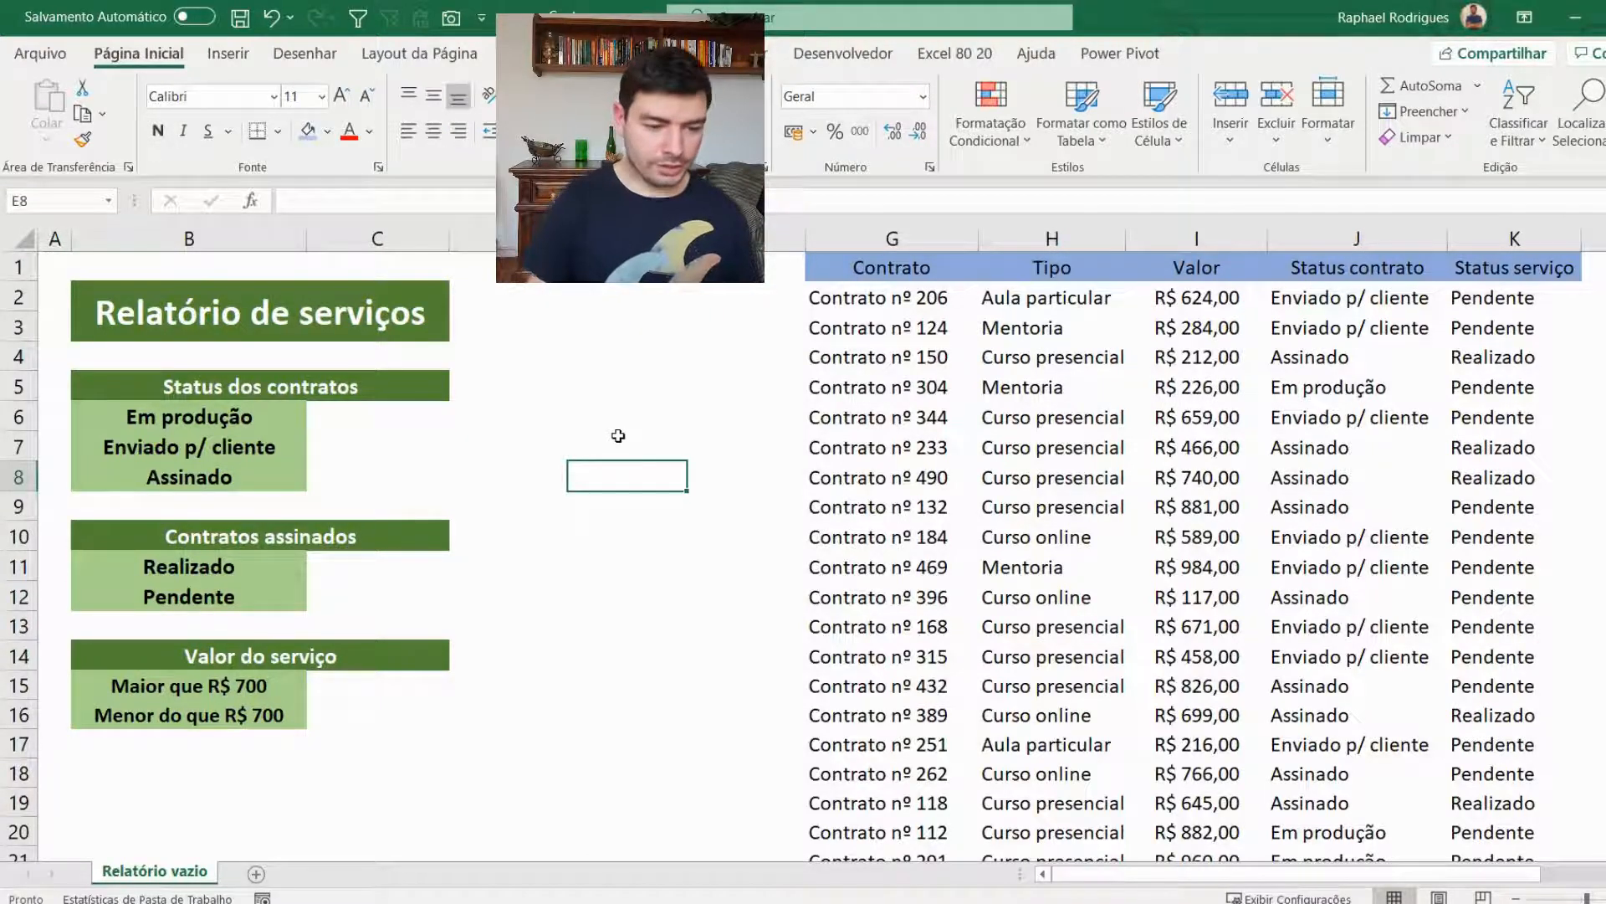
{"action": "key", "text": "Left"}
{"action": "key", "text": "Left"}
{"action": "key", "text": "Up"}
{"action": "key", "text": "Up"}
{"action": "type", "text": "="}
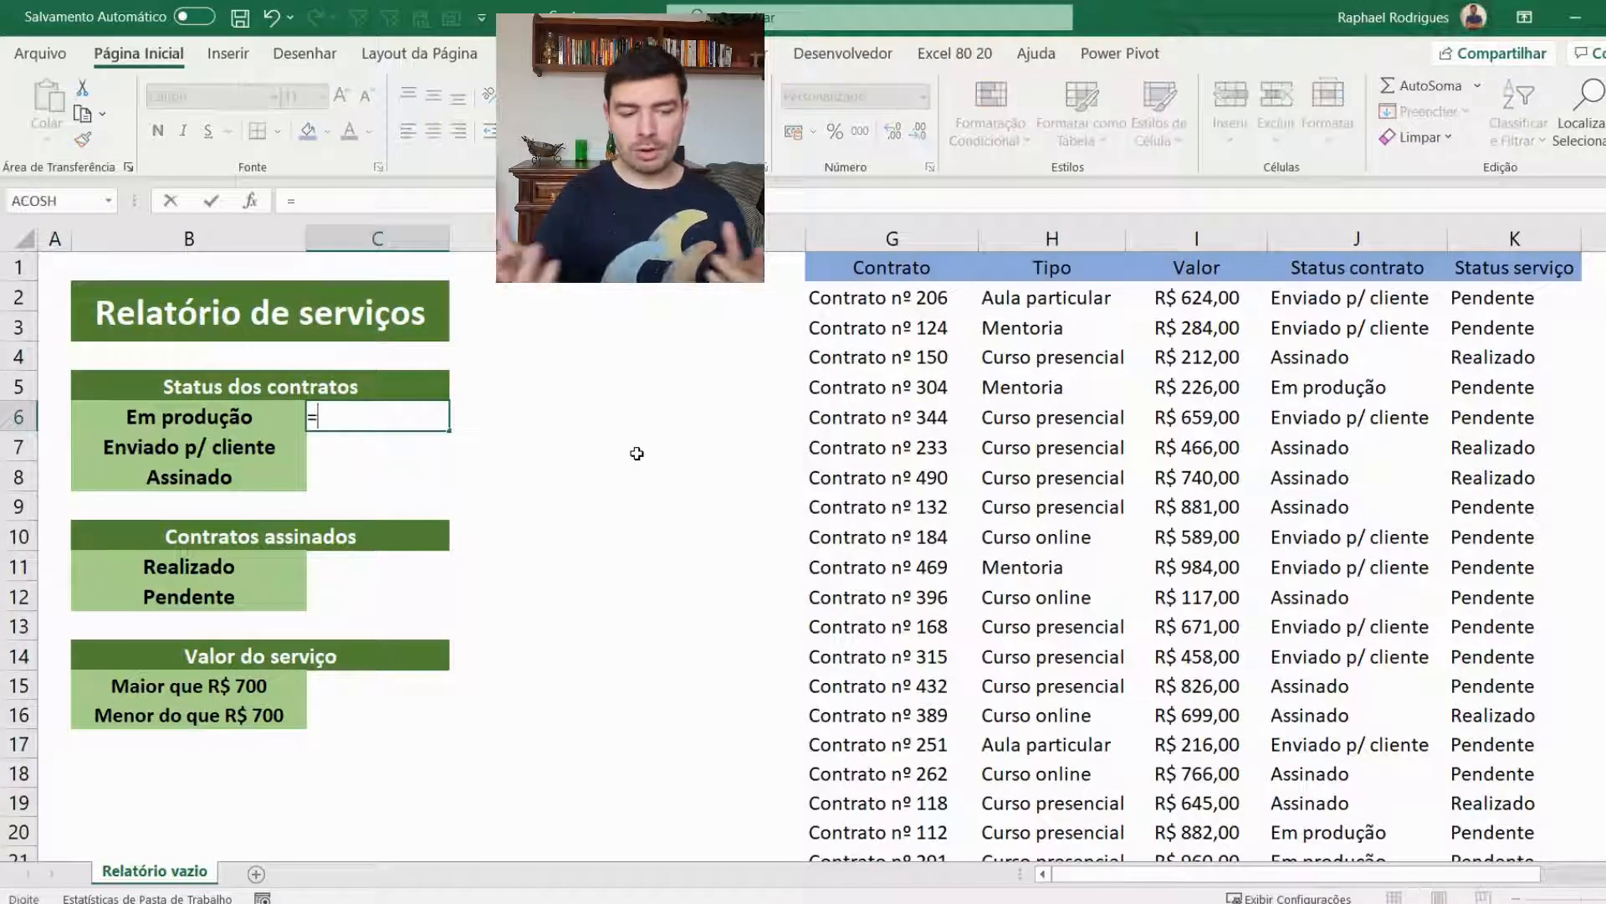
{"action": "type", "text": "cont"}
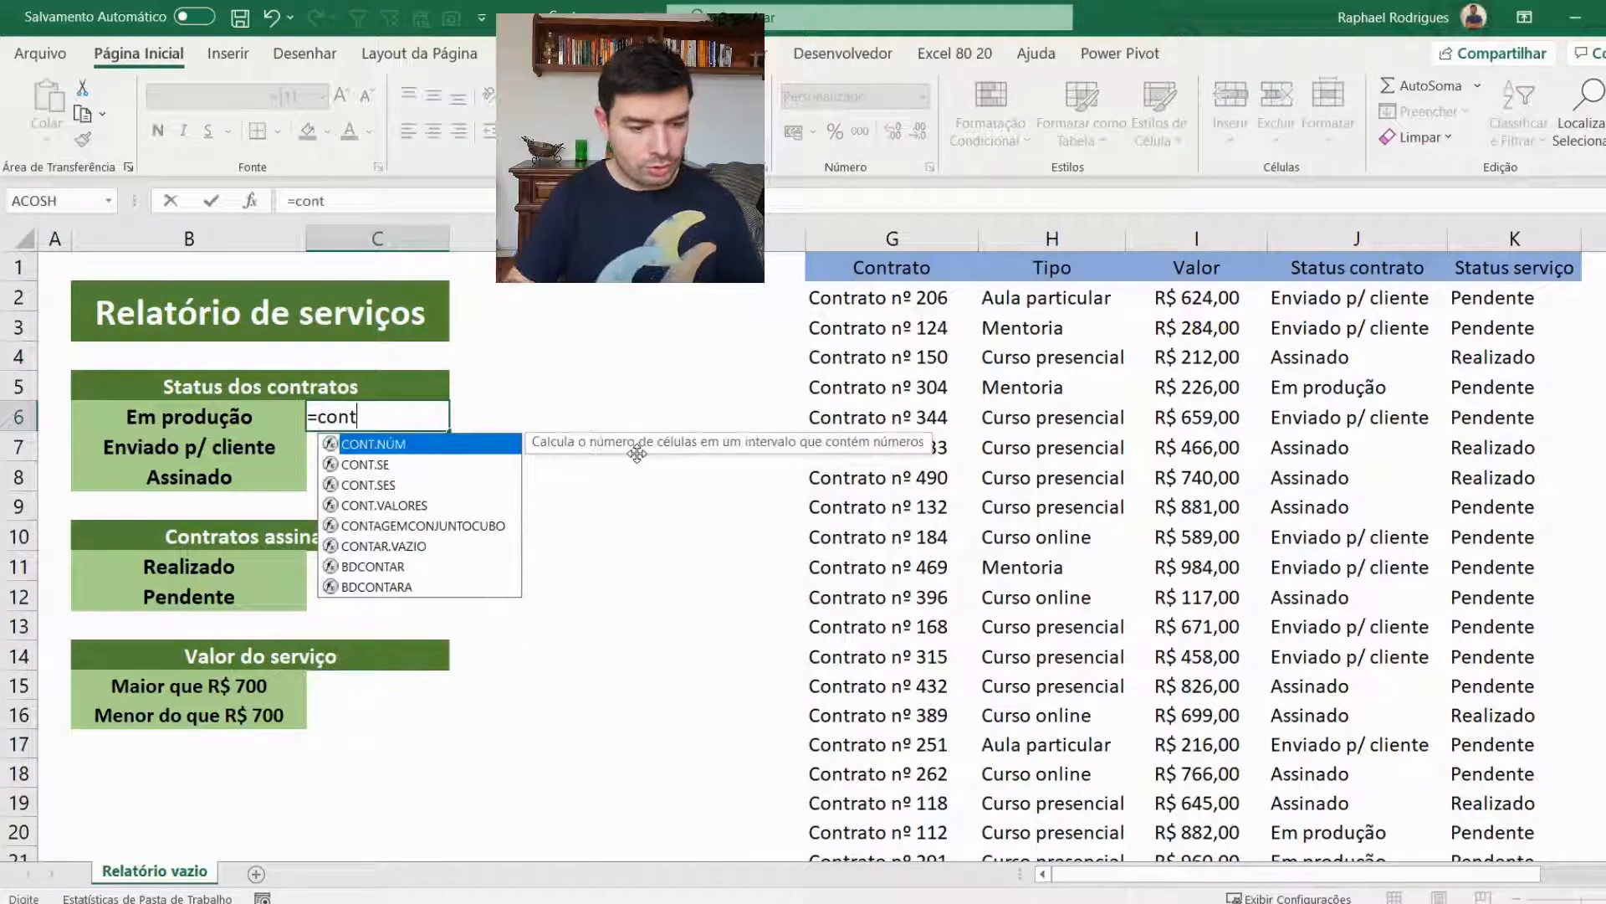
{"action": "key", "text": "Down"}
{"action": "key", "text": "Down"}
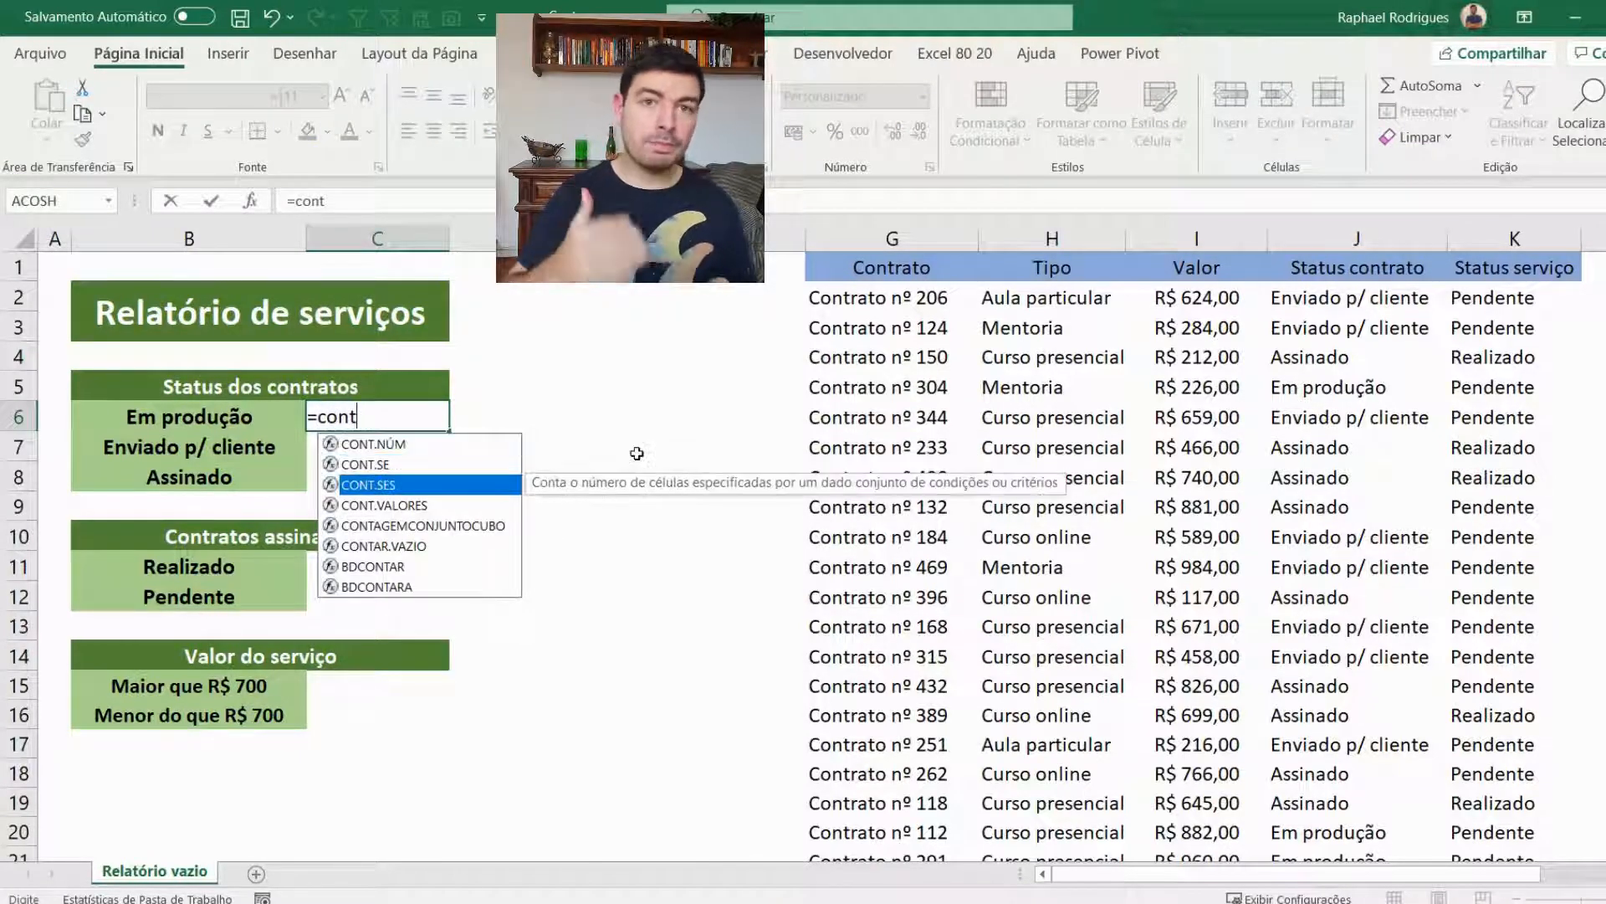
{"action": "key", "text": "Tab"}
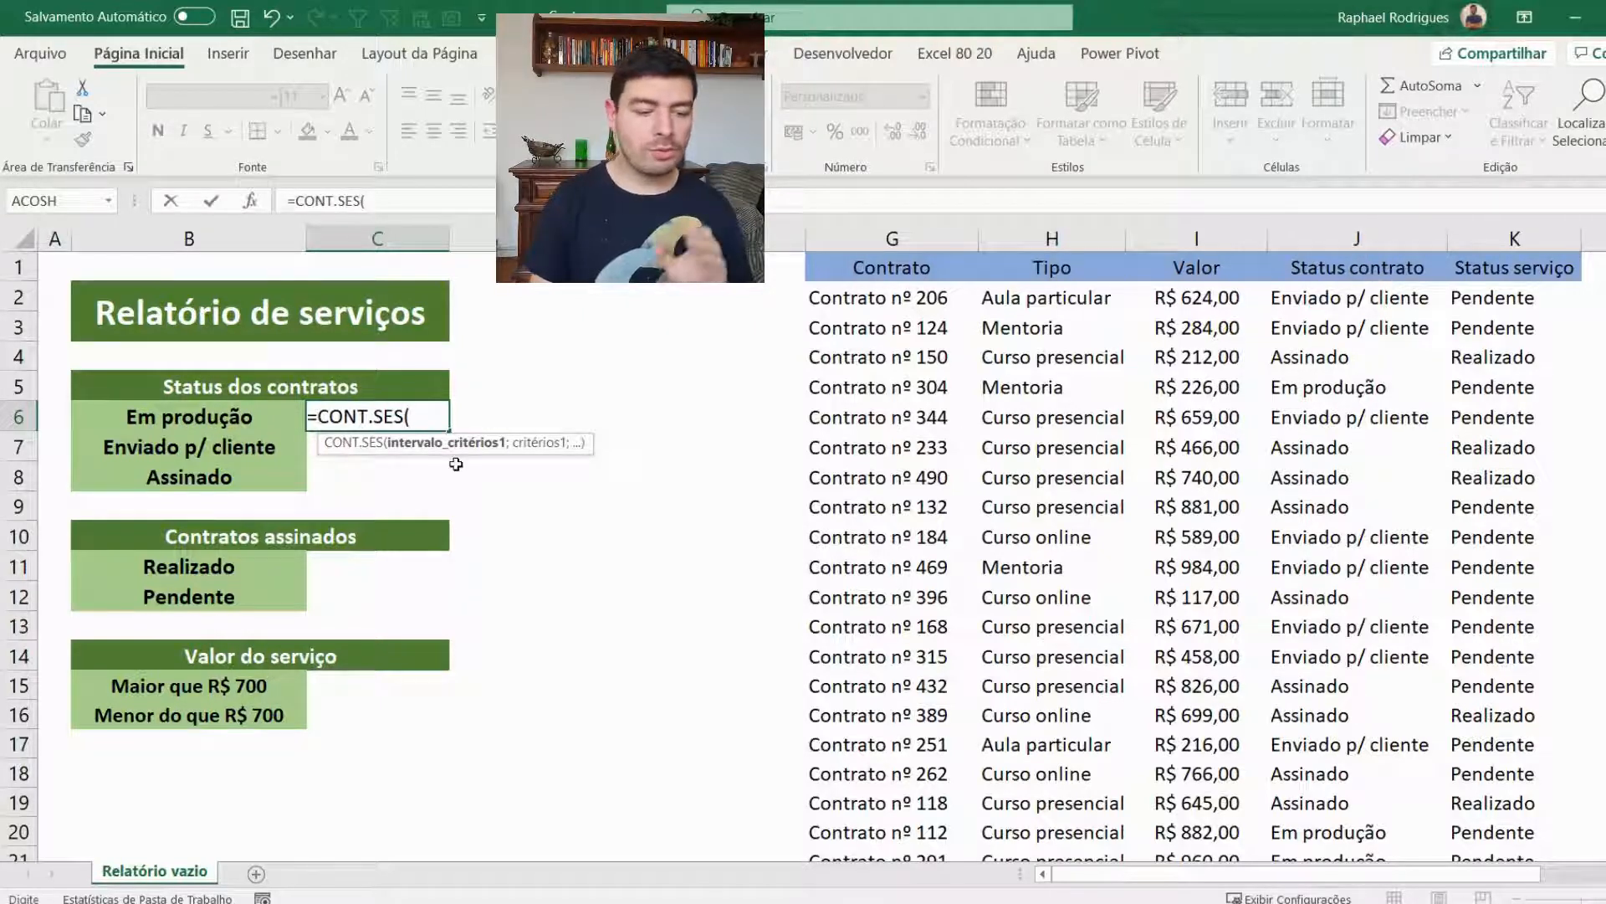
{"action": "left_click", "coordinate": [1368, 236]}
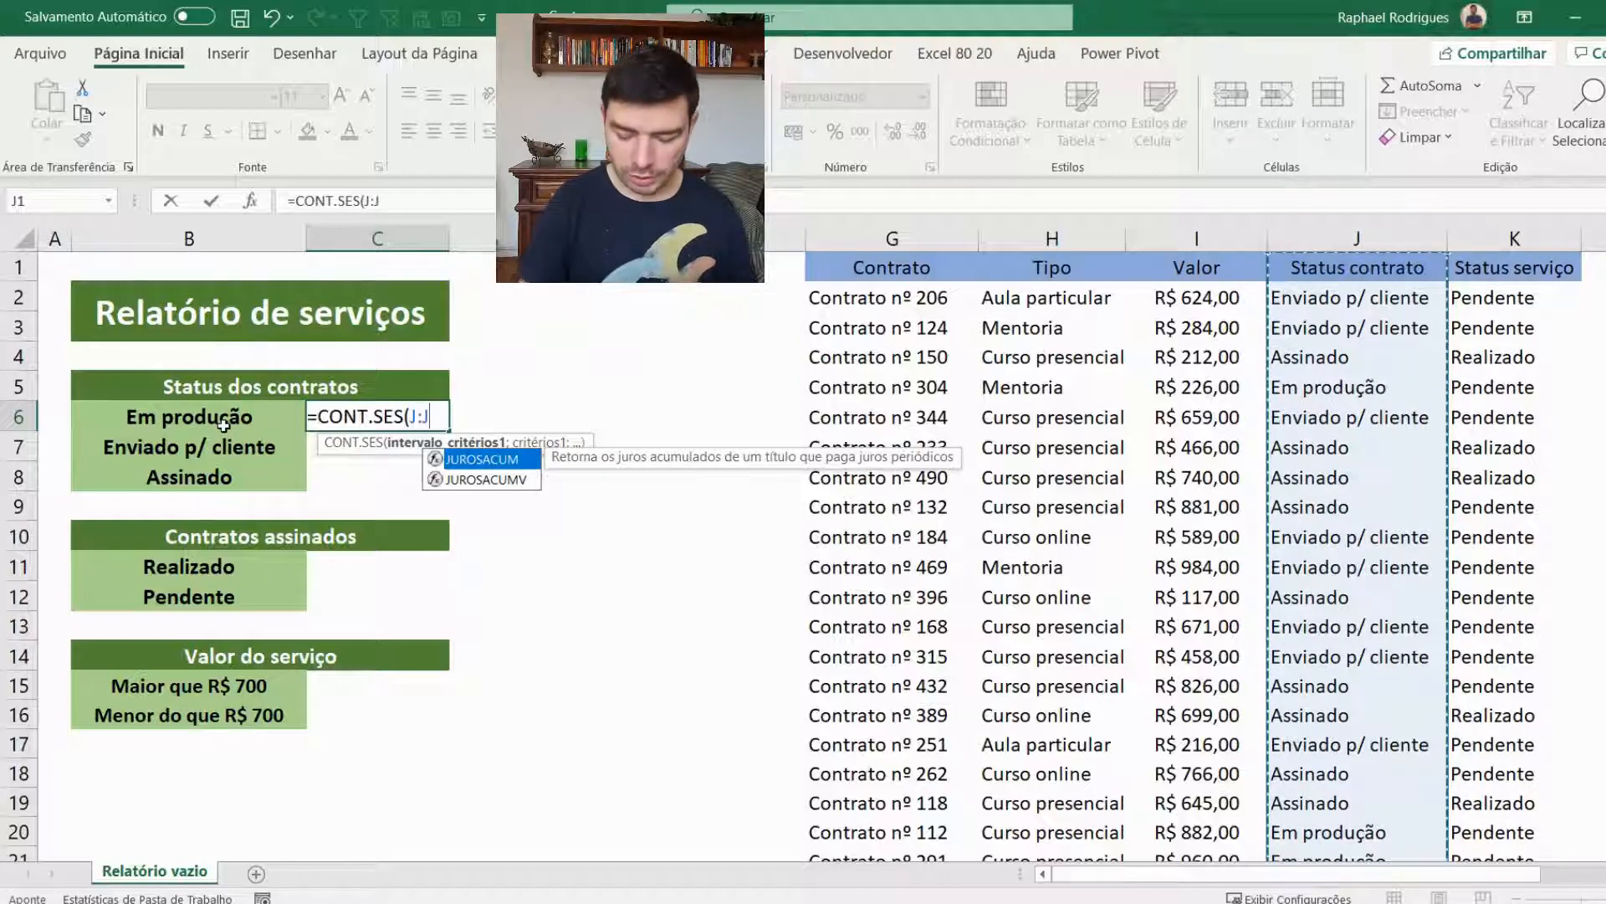
{"action": "type", "text": ";"}
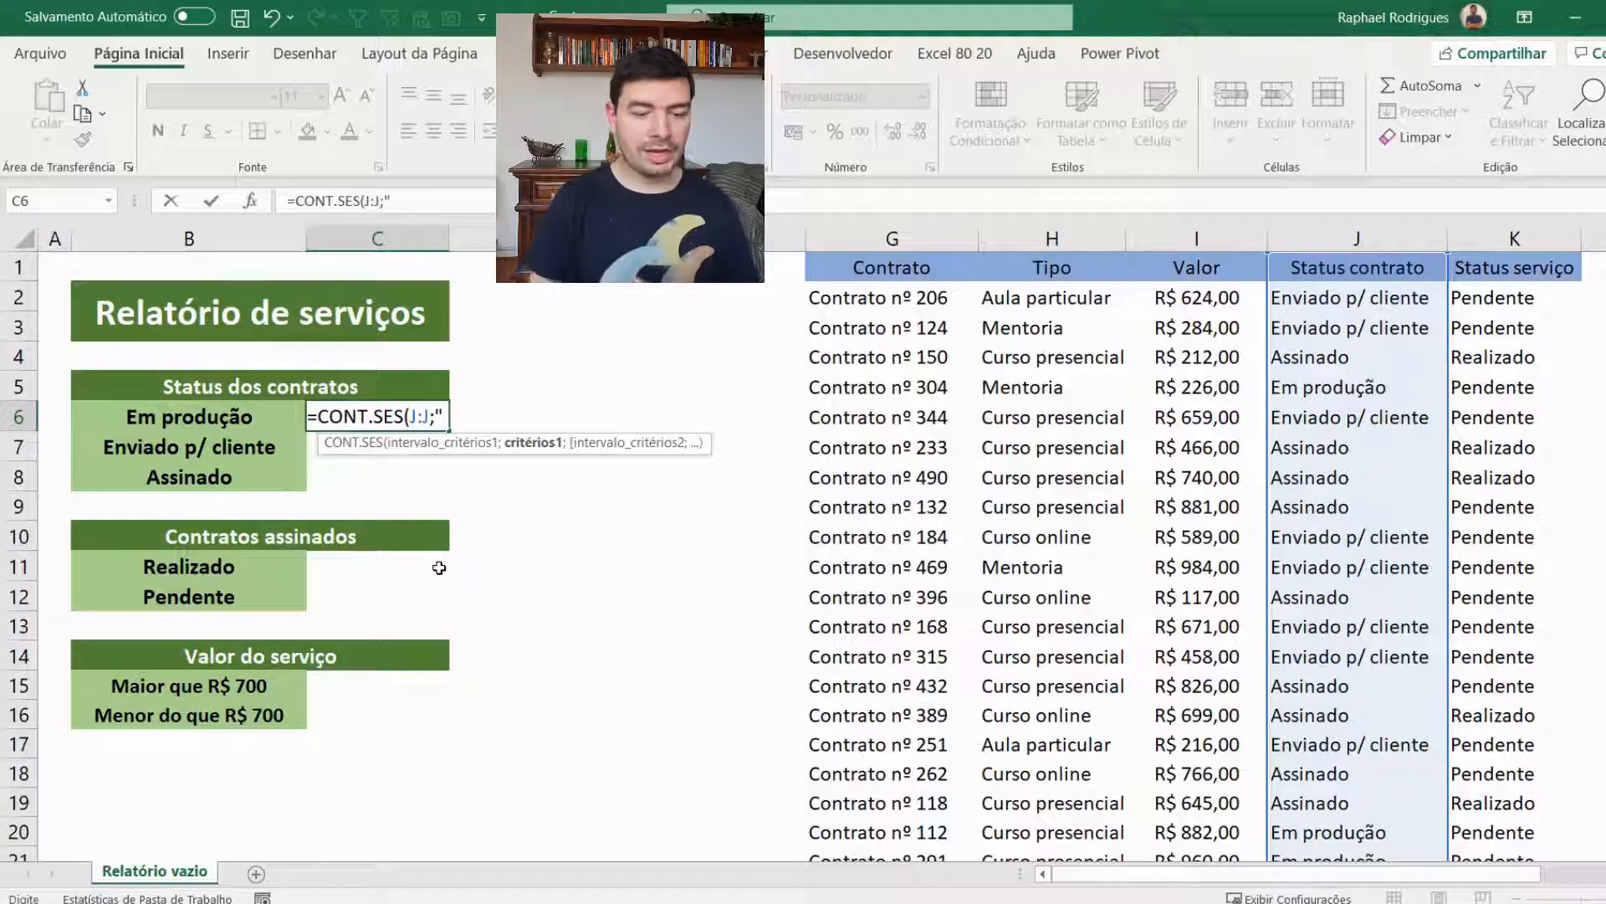
{"action": "type", "text": "Em pr"}
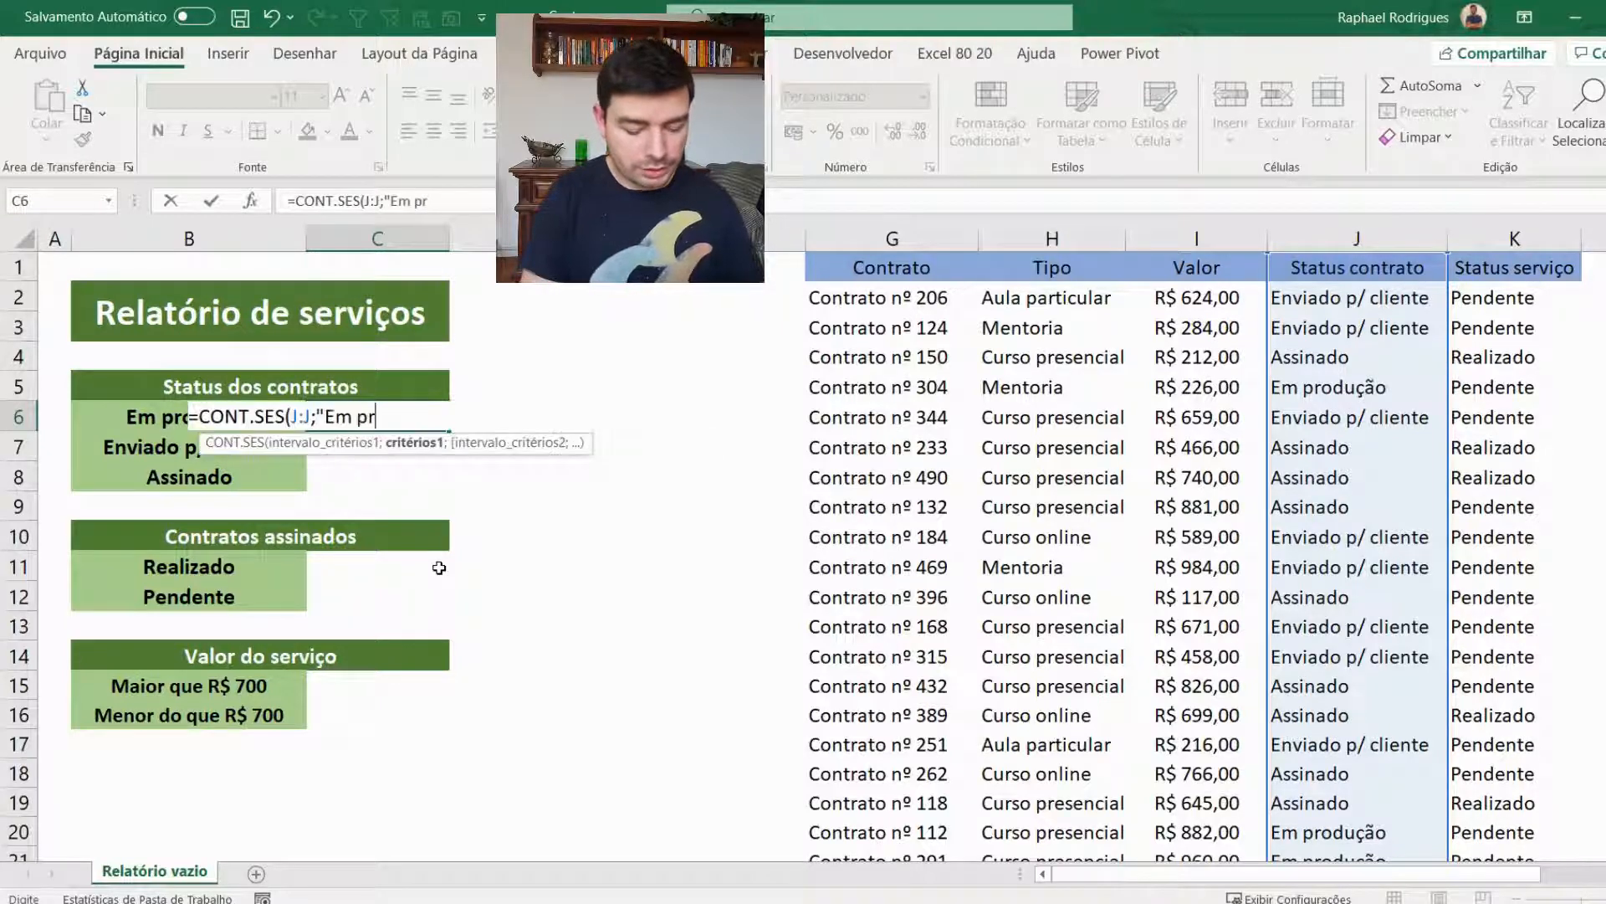
{"action": "type", "text": "odução\""}
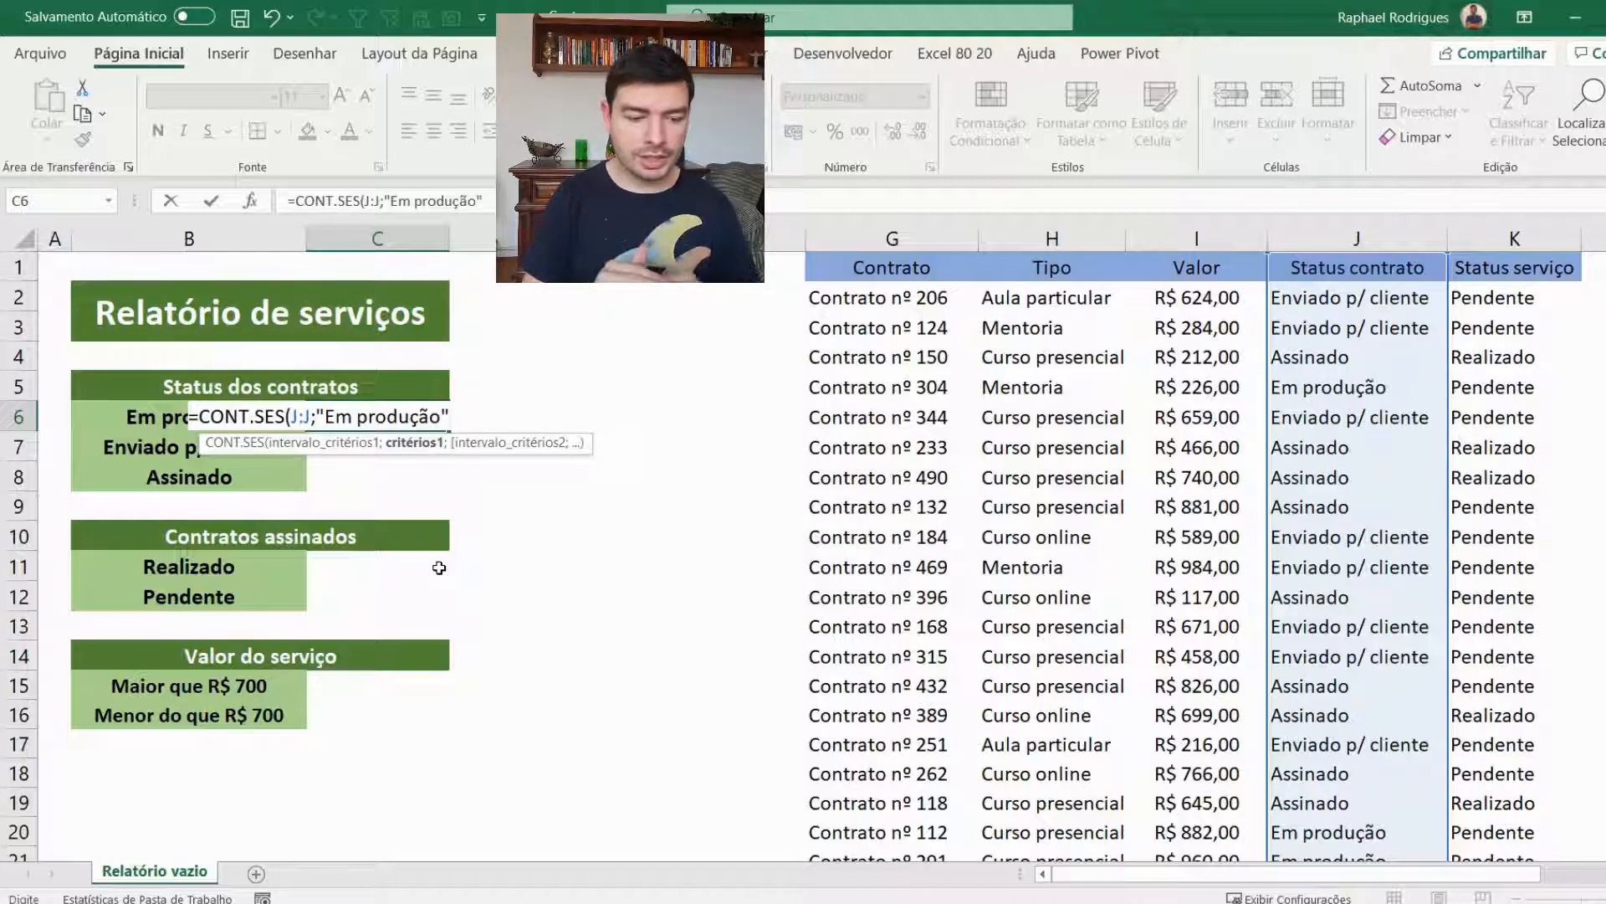
{"action": "type", "text": ")"}
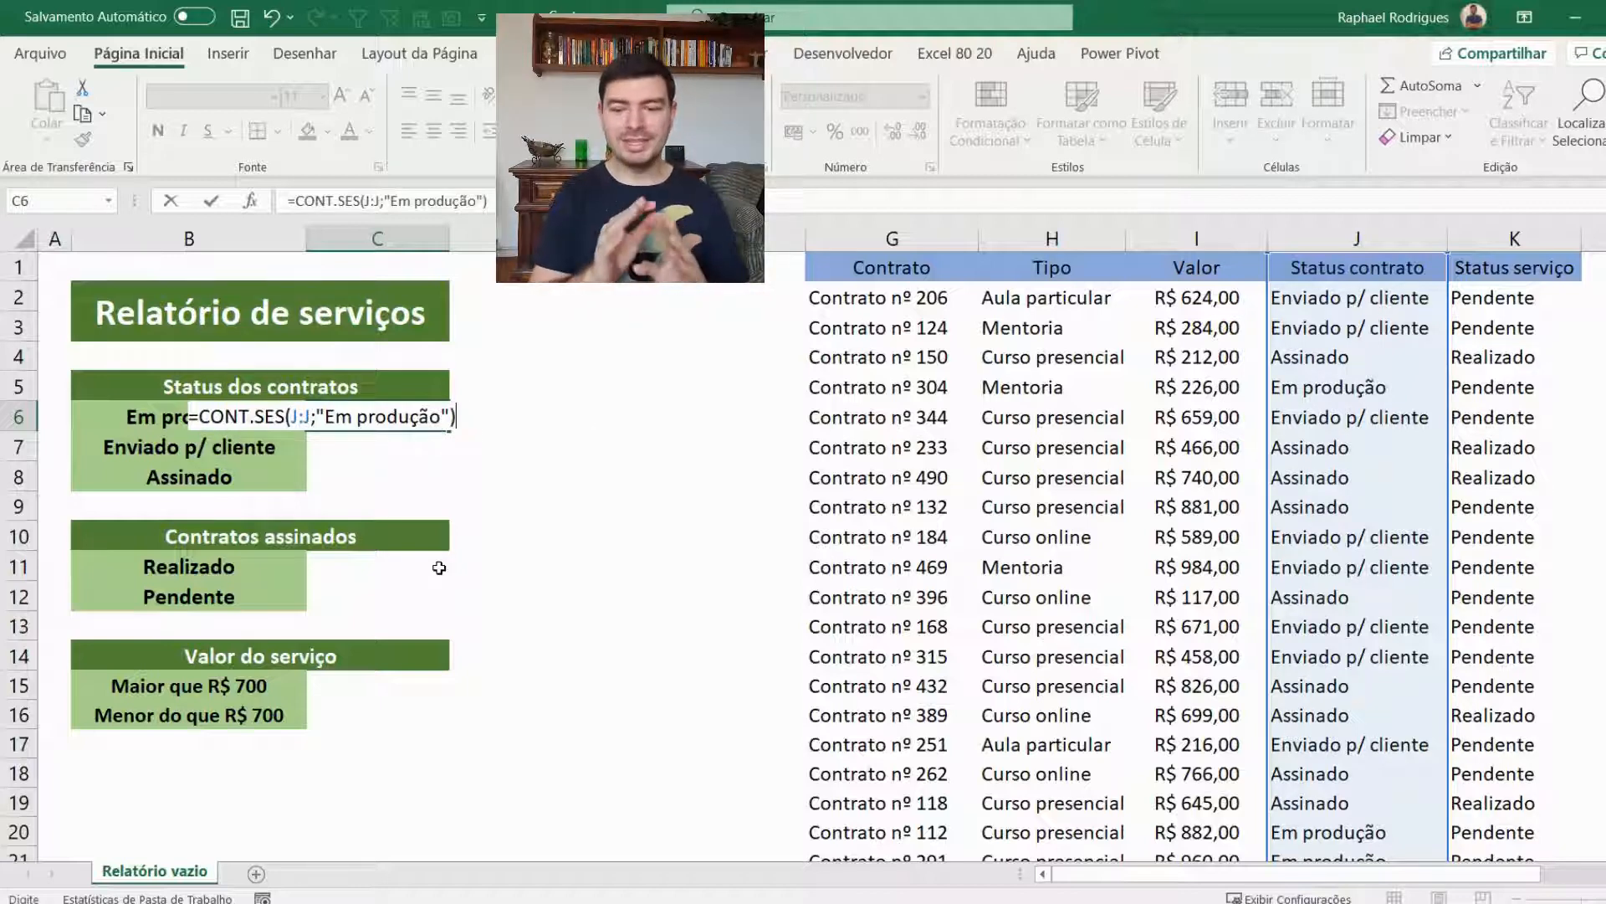
{"action": "key", "text": "Return"}
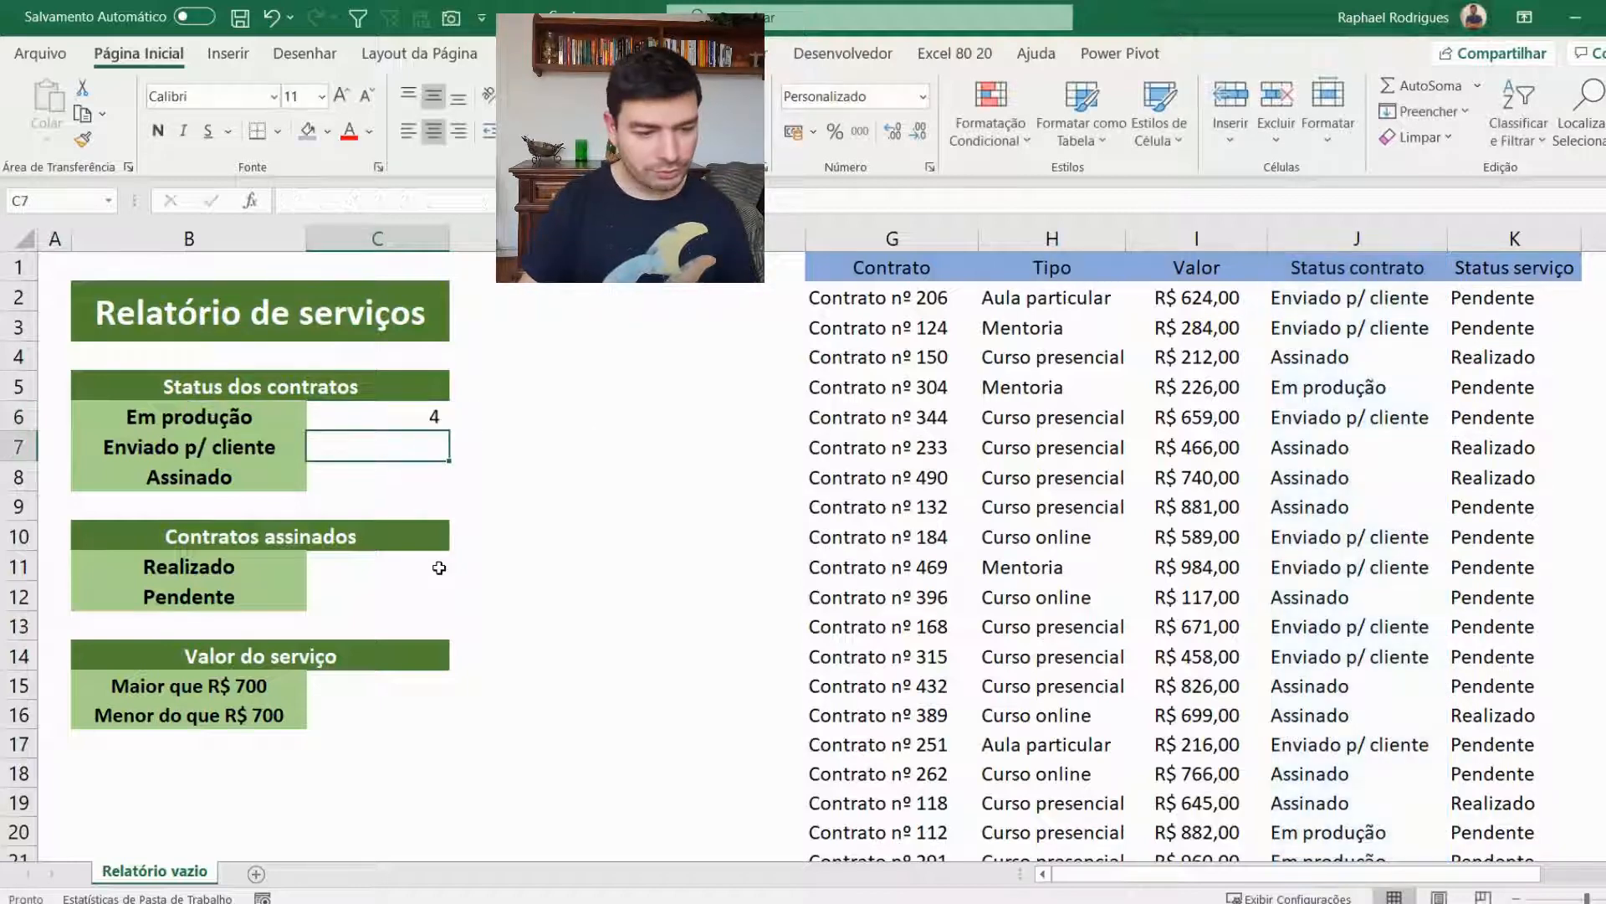
Step: Check the formula in cell C6 against the Status contrato column it counts
{"action": "left_click", "coordinate": [367, 417]}
{"action": "left_click", "coordinate": [1352, 241]}
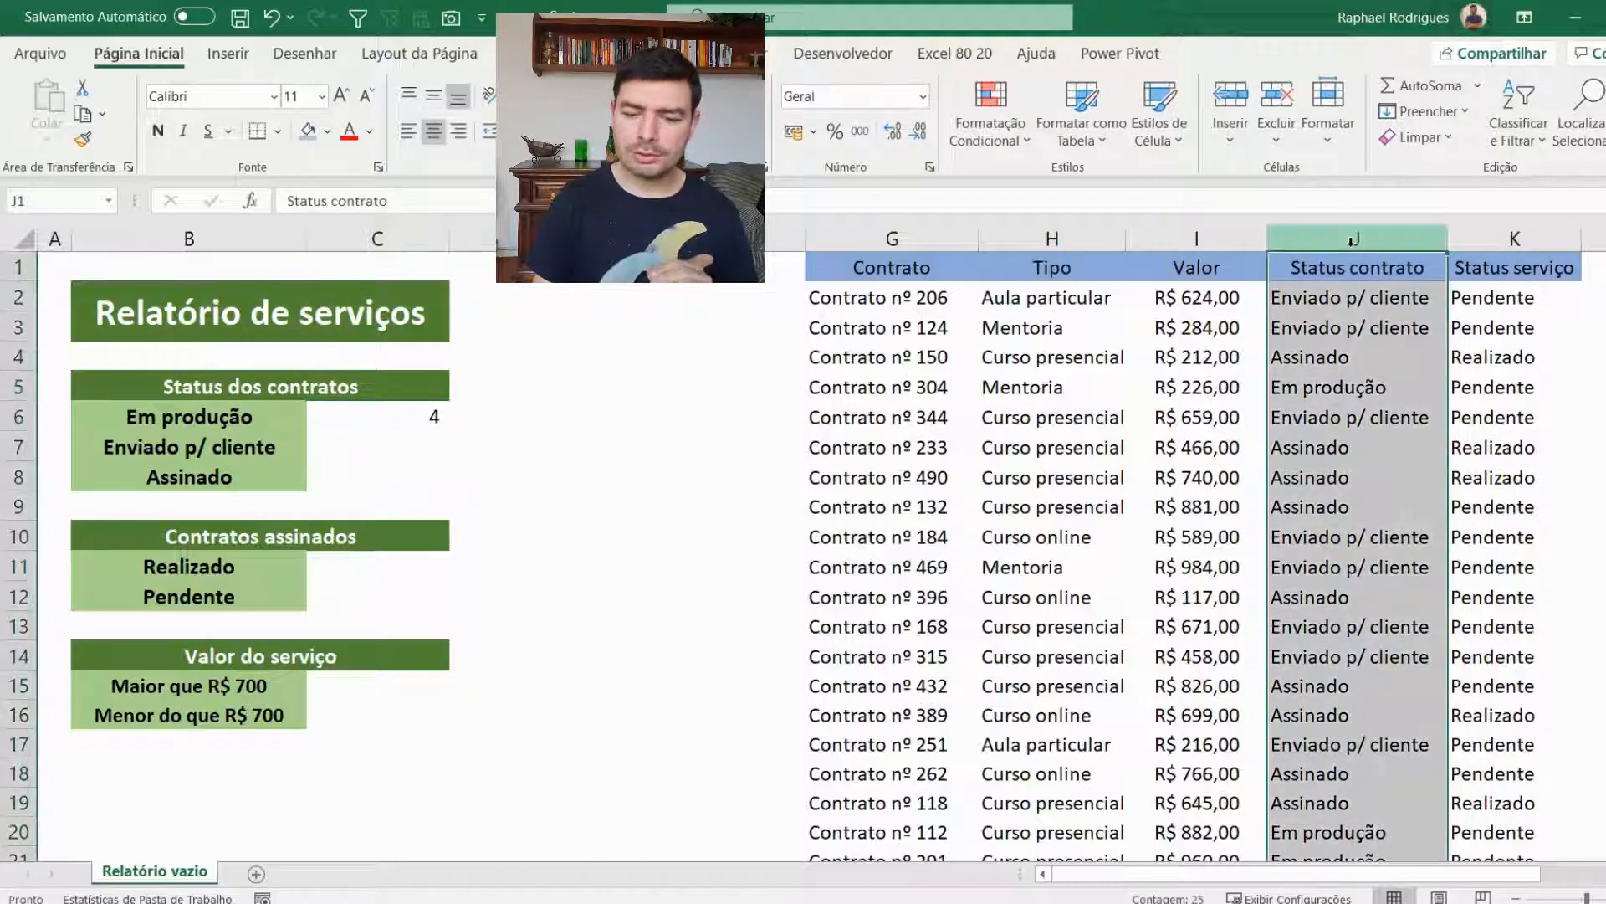
{"action": "left_click", "coordinate": [384, 412]}
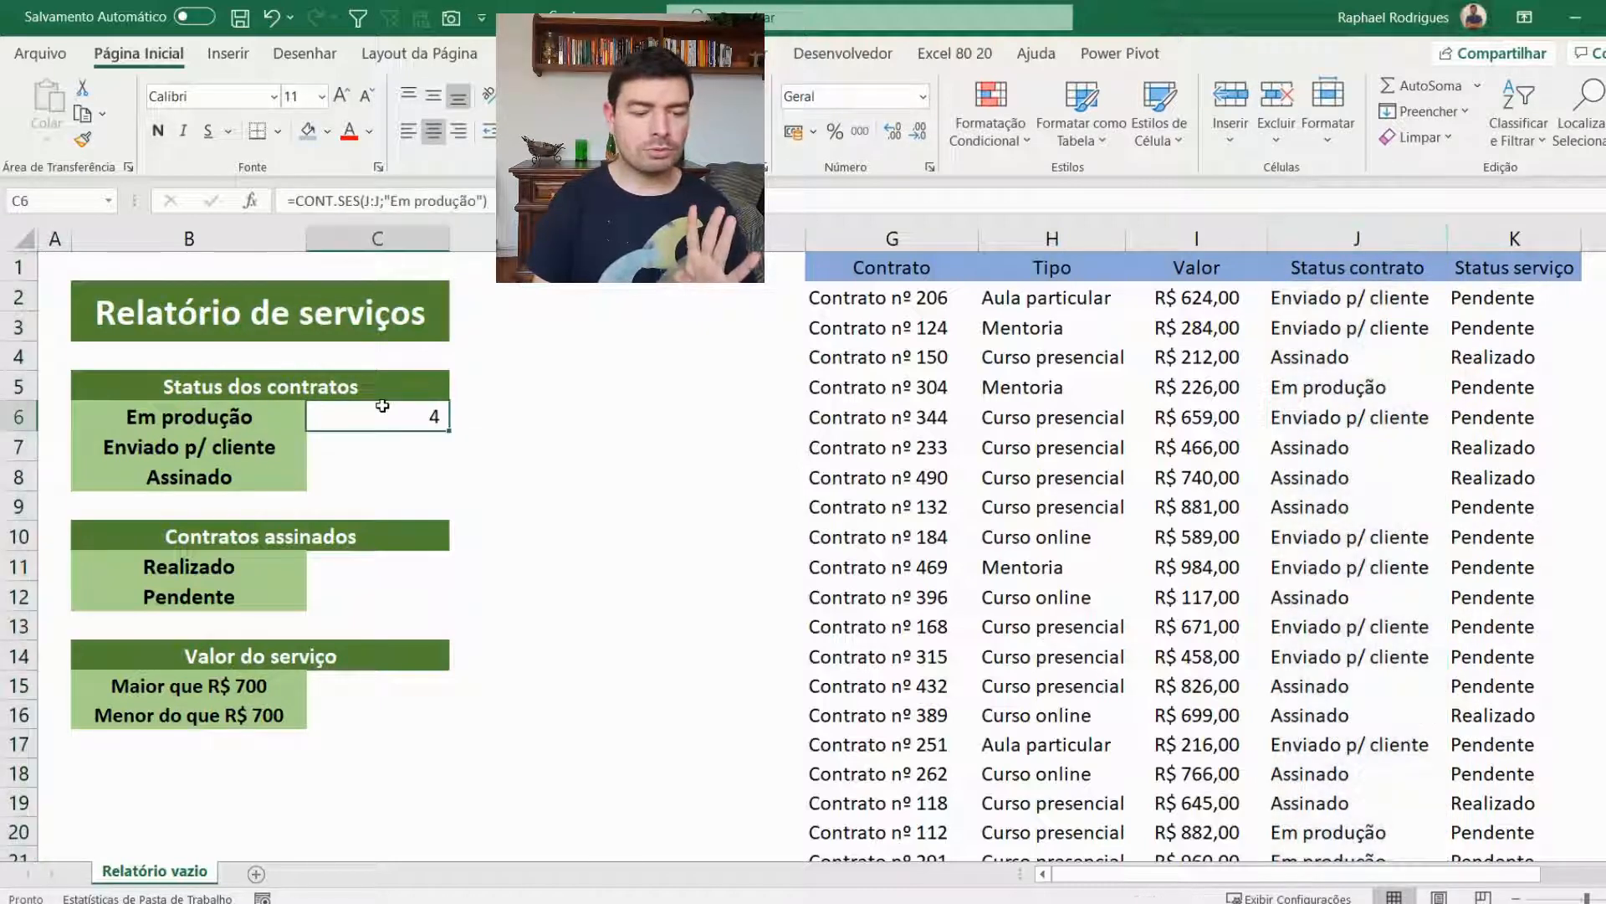
Step: Enter =CONT.SES(J:J;B7) in cell C7 to count the contracts sent to the client
{"action": "left_click", "coordinate": [380, 452]}
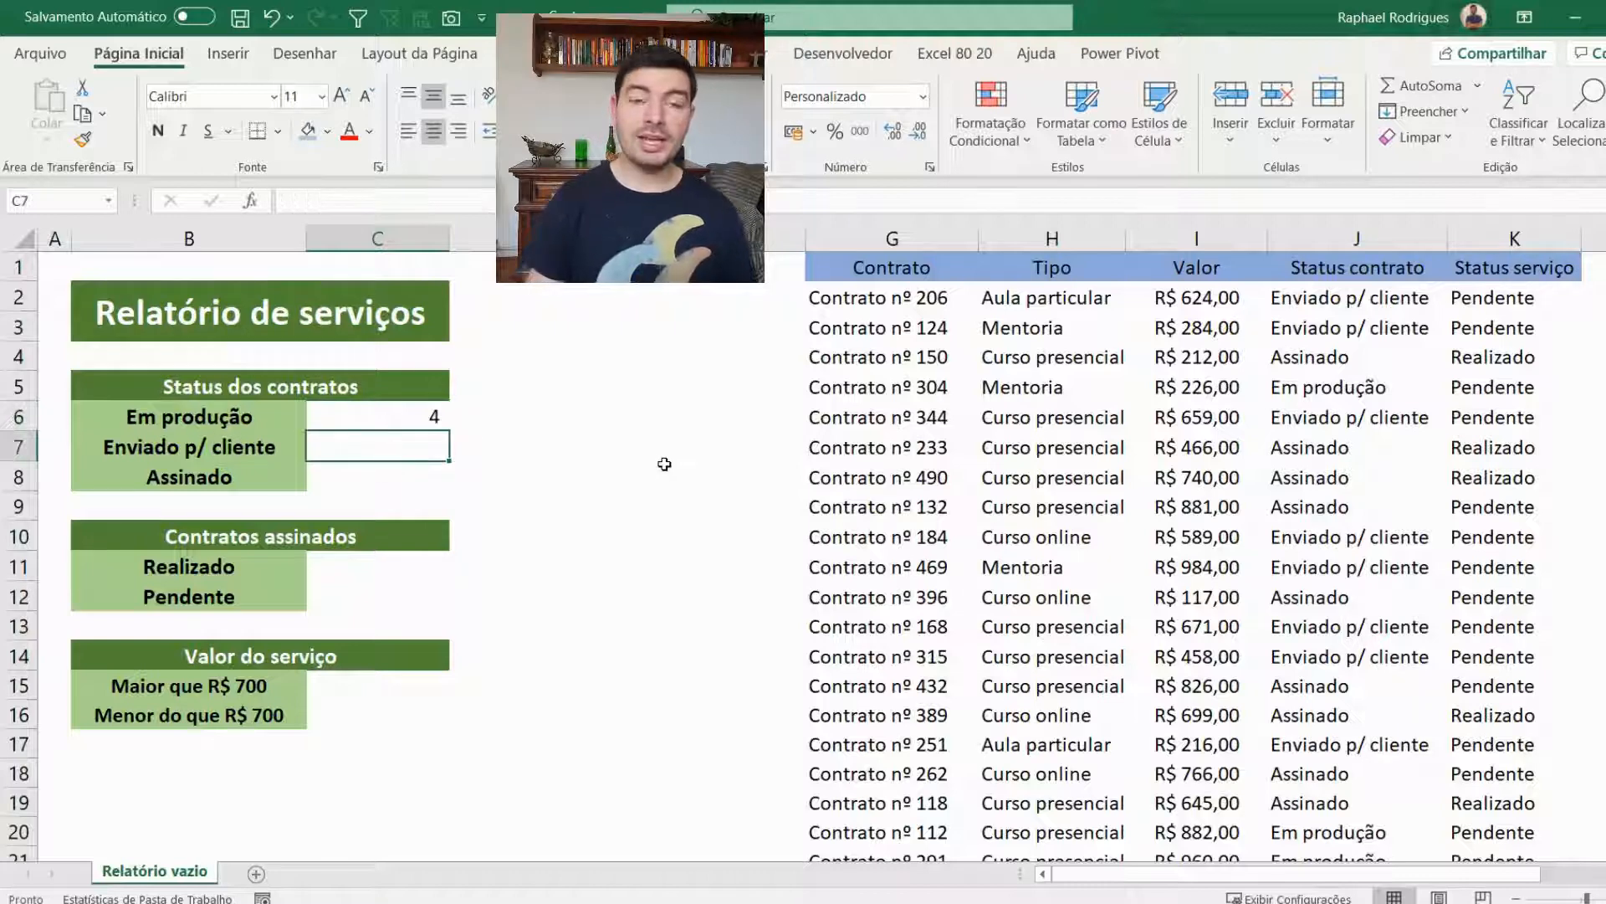
{"action": "type", "text": "=con"}
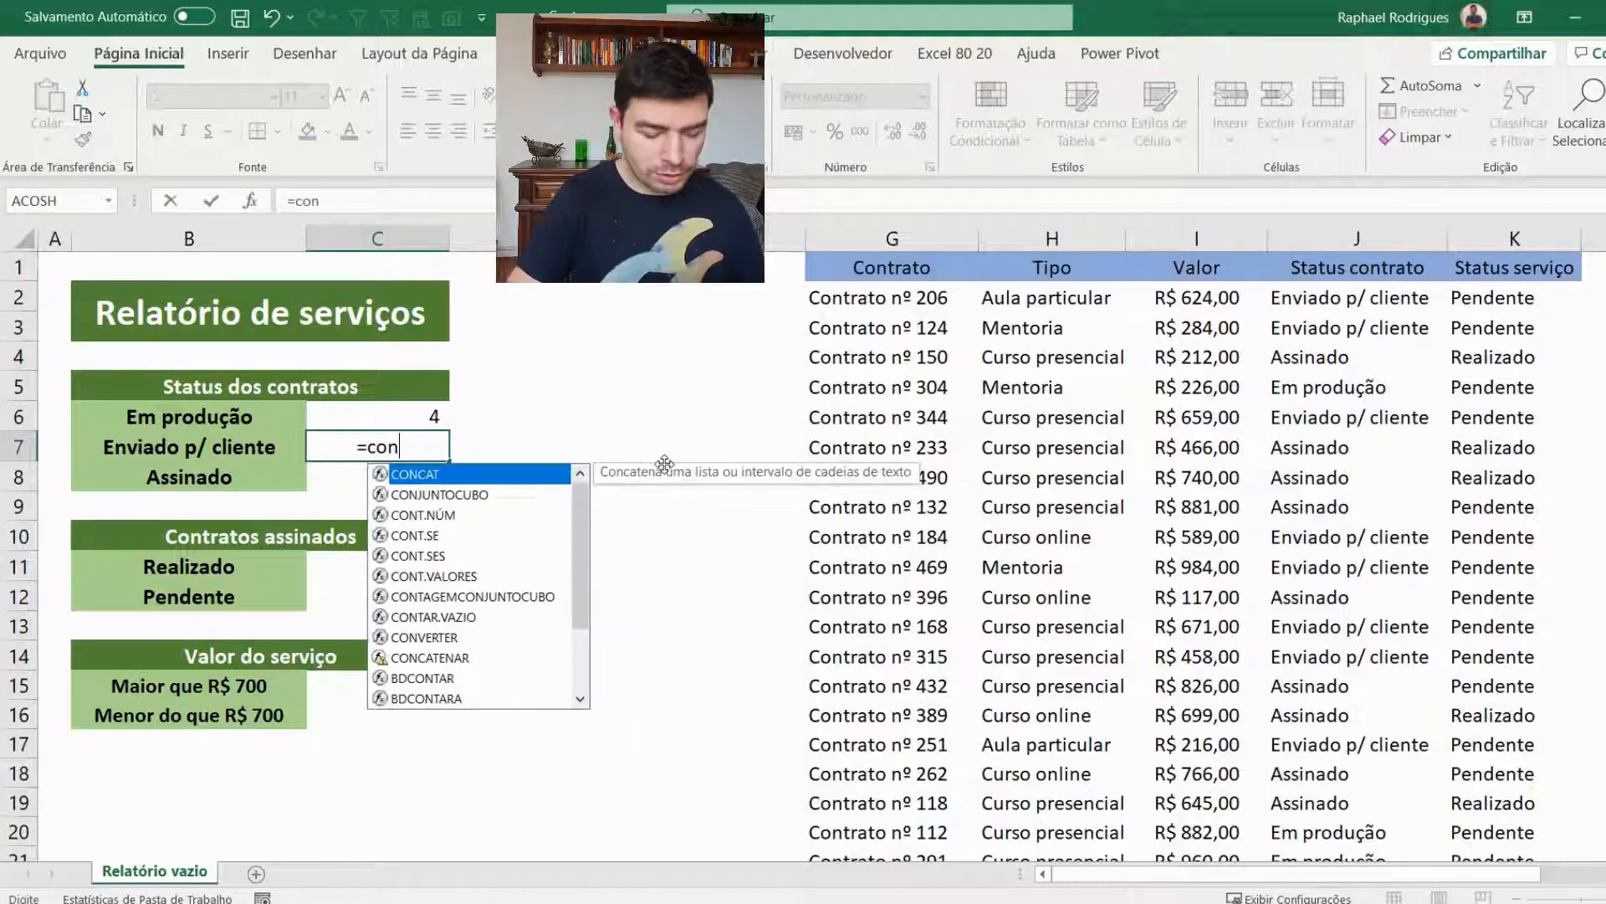
{"action": "key", "text": "Down"}
{"action": "key", "text": "Down"}
{"action": "key", "text": "Down"}
{"action": "key", "text": "Down"}
{"action": "key", "text": "Tab"}
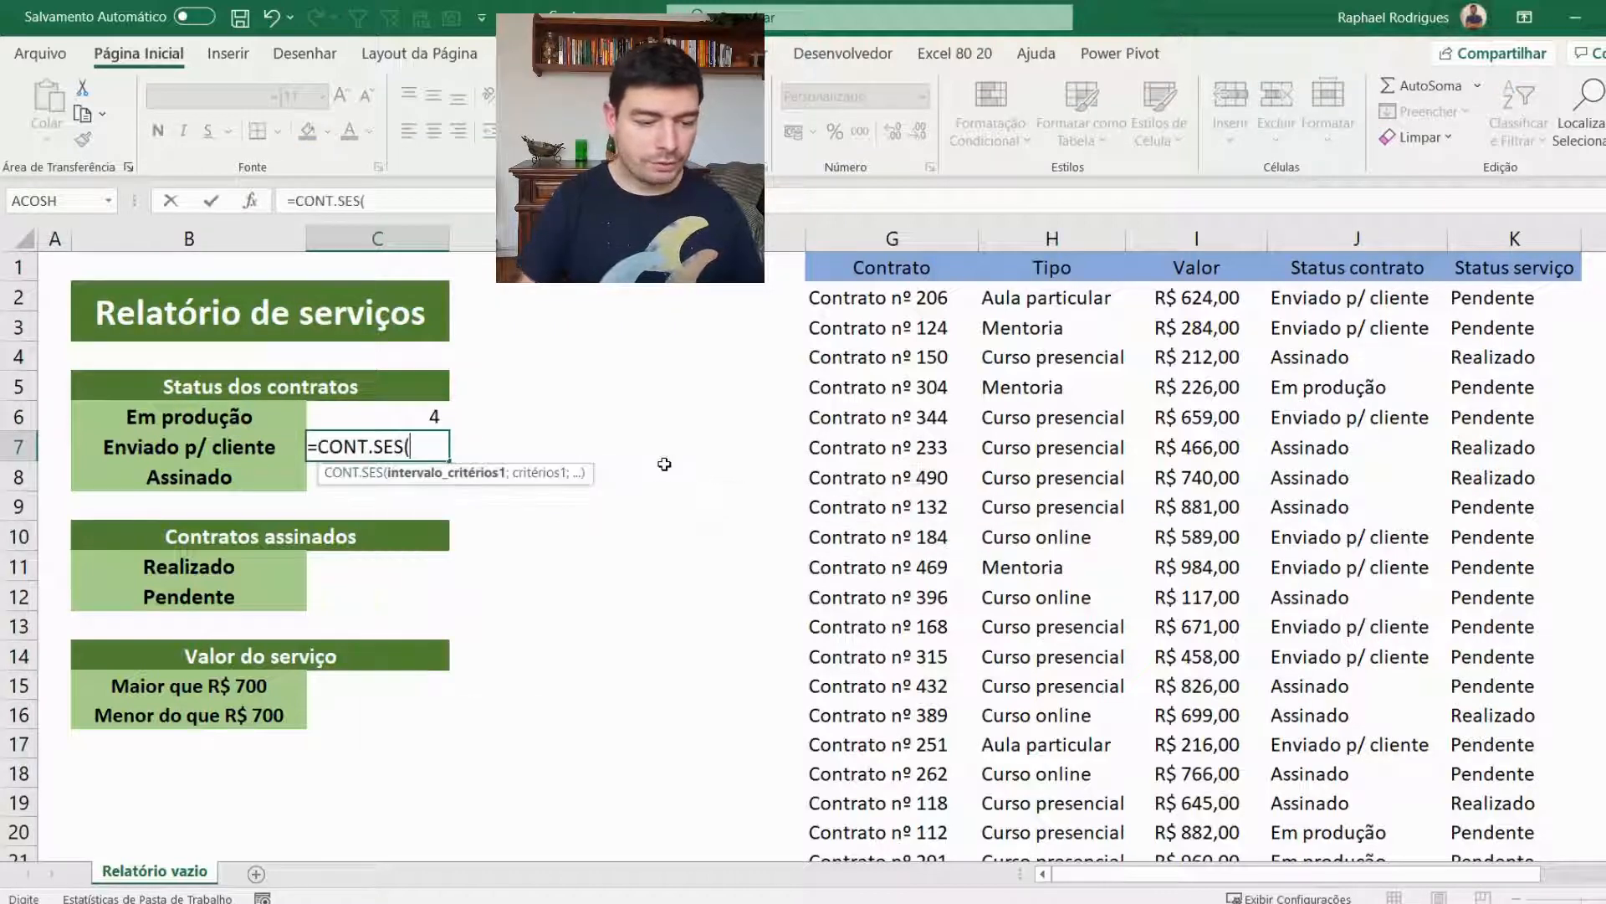
{"action": "left_click", "coordinate": [1391, 236]}
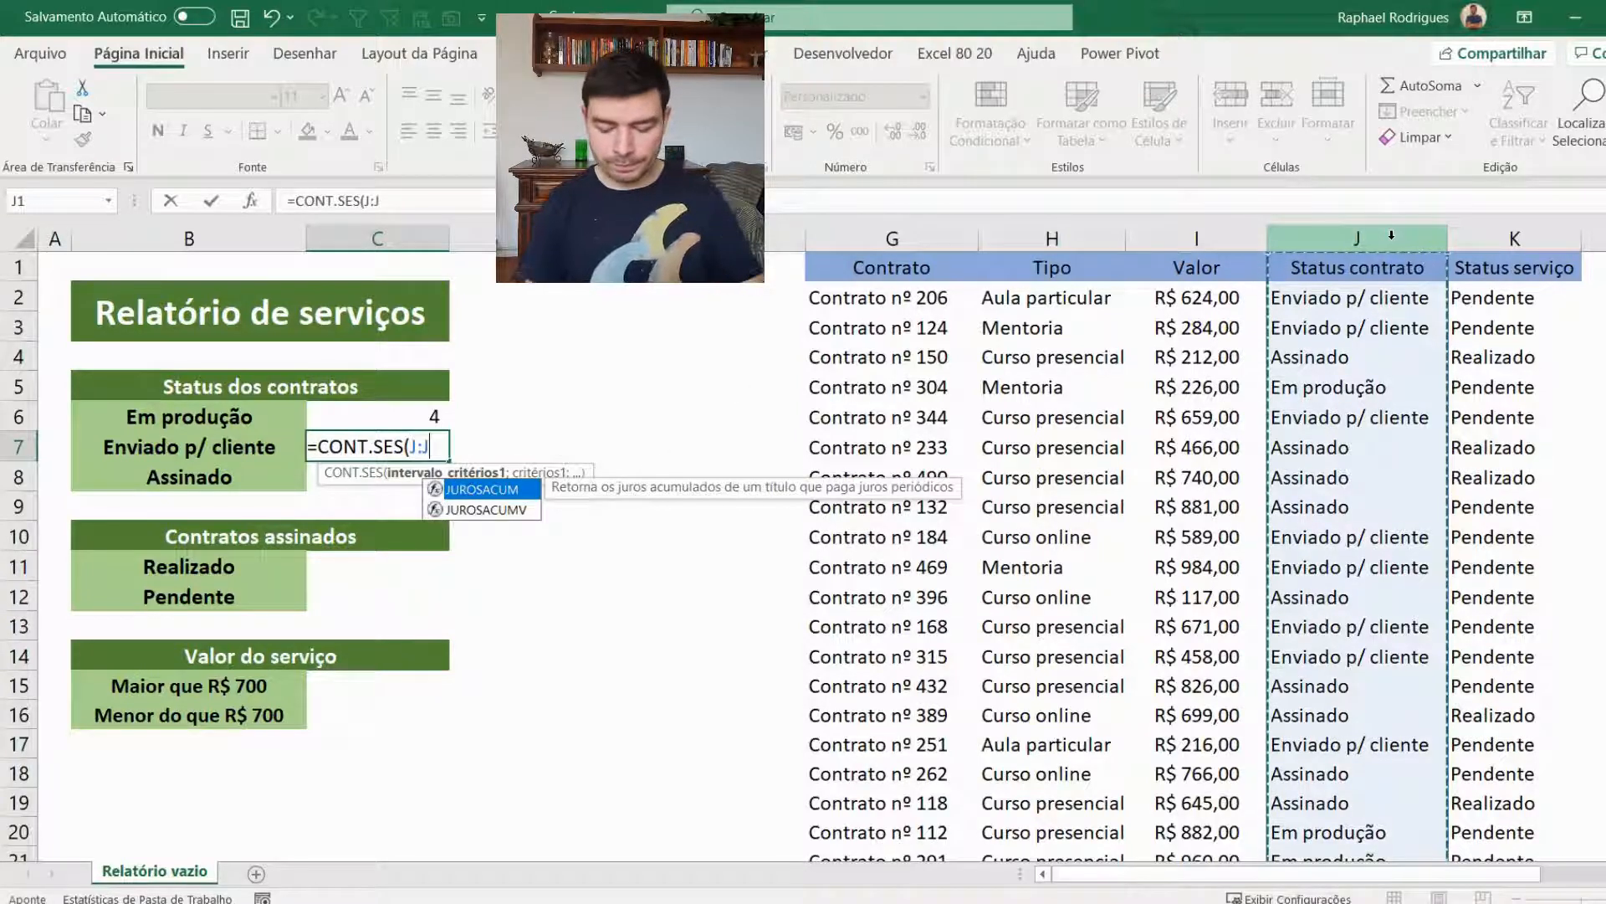
{"action": "type", "text": ";"}
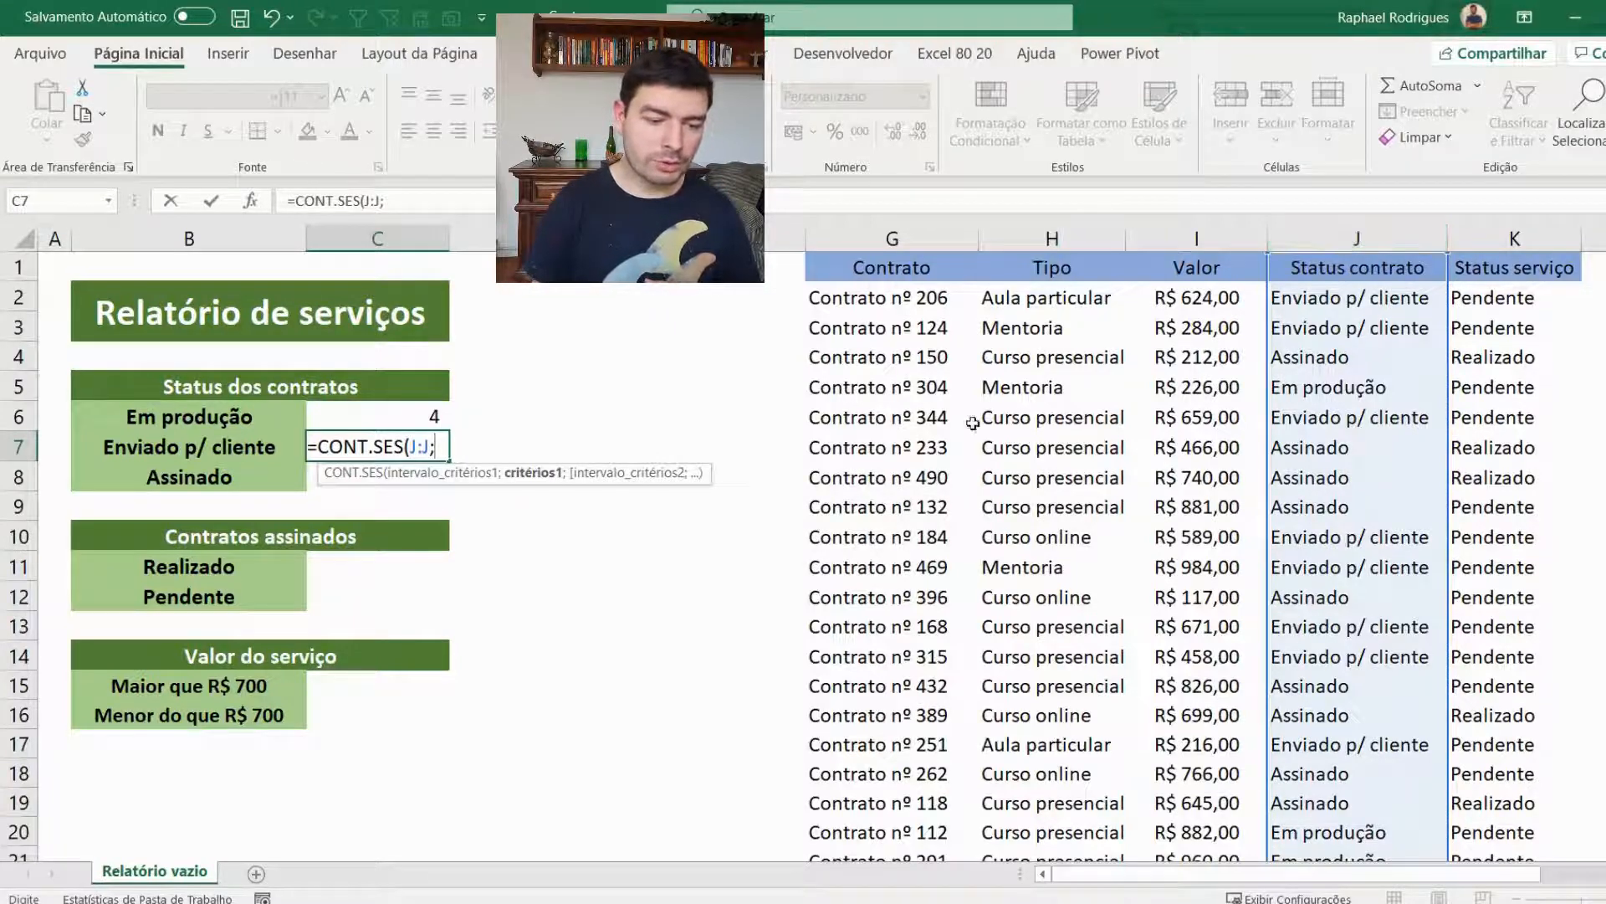
{"action": "left_click", "coordinate": [213, 450]}
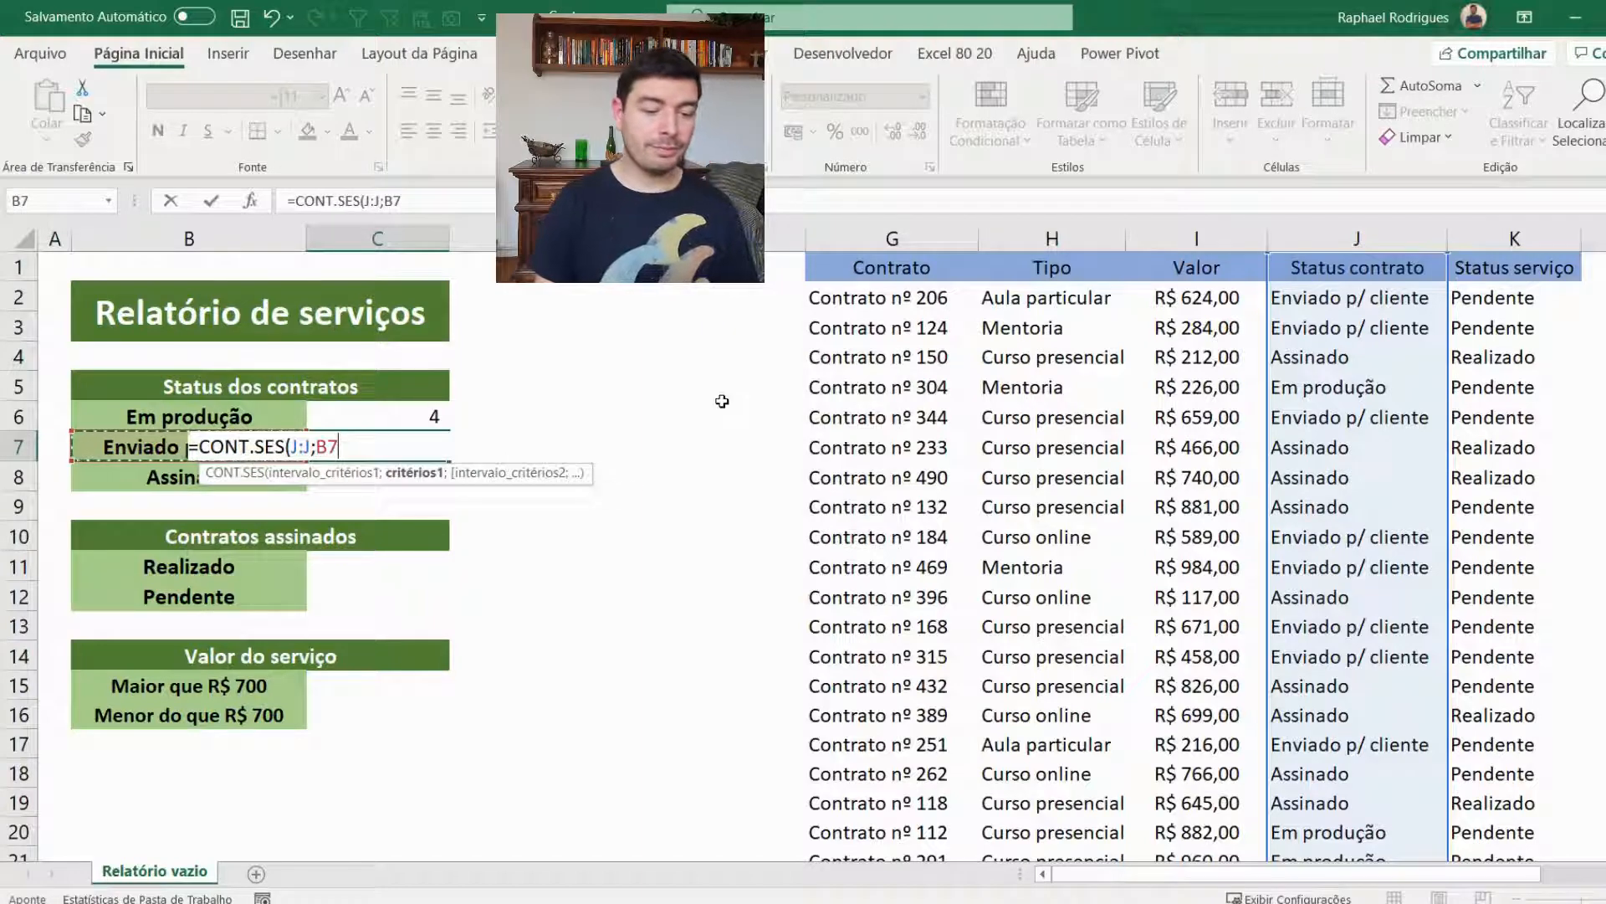
{"action": "type", "text": ")"}
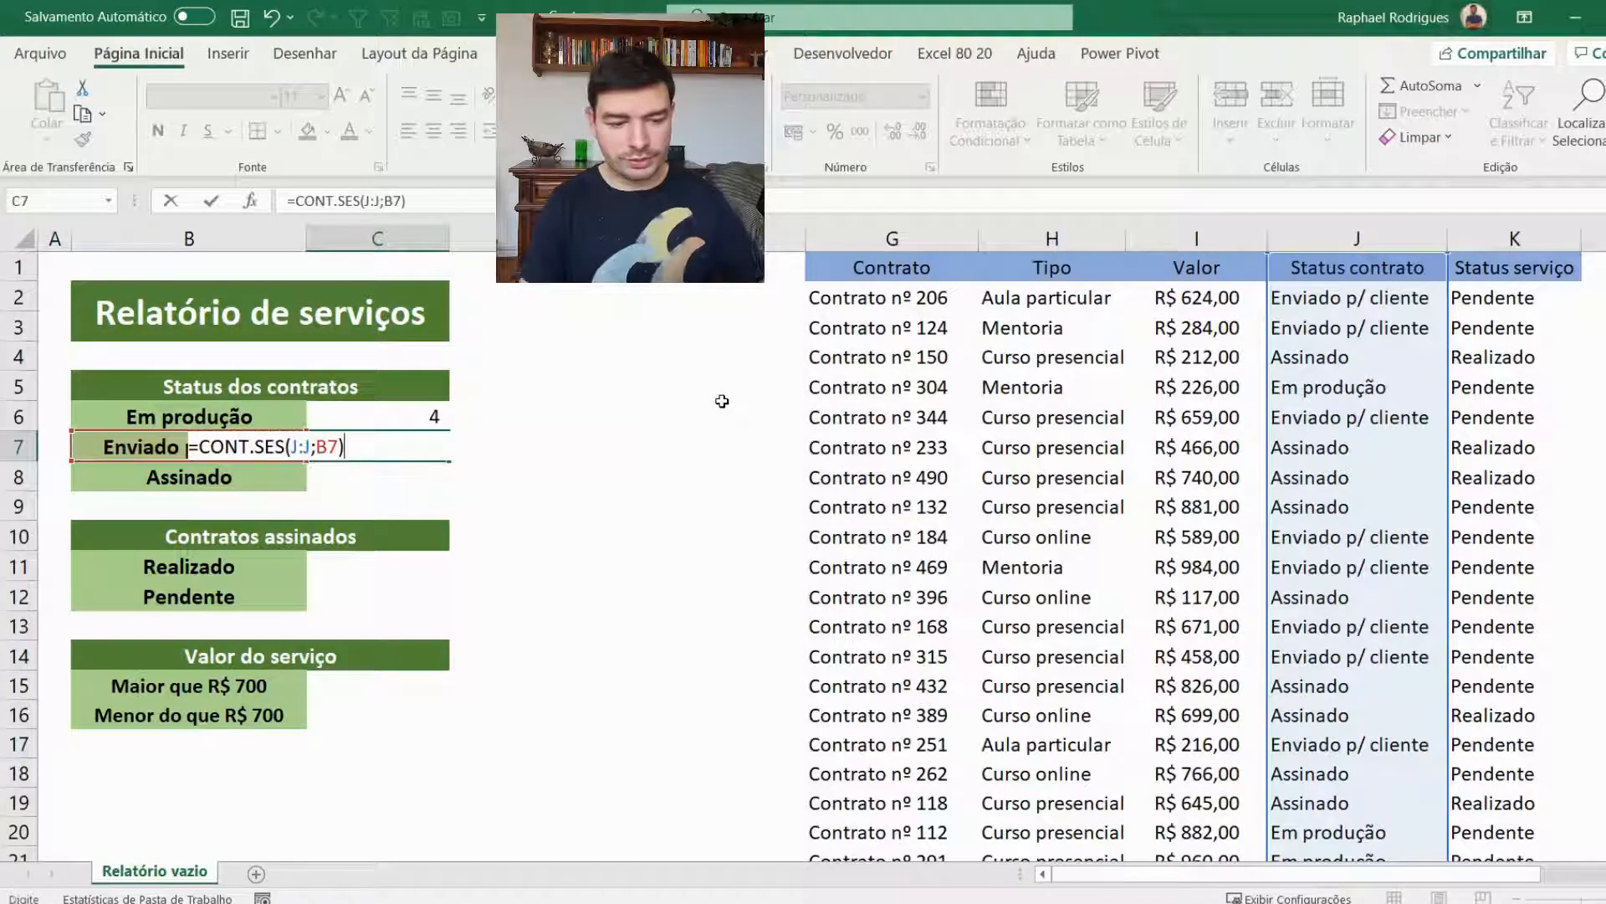
{"action": "key", "text": "Return"}
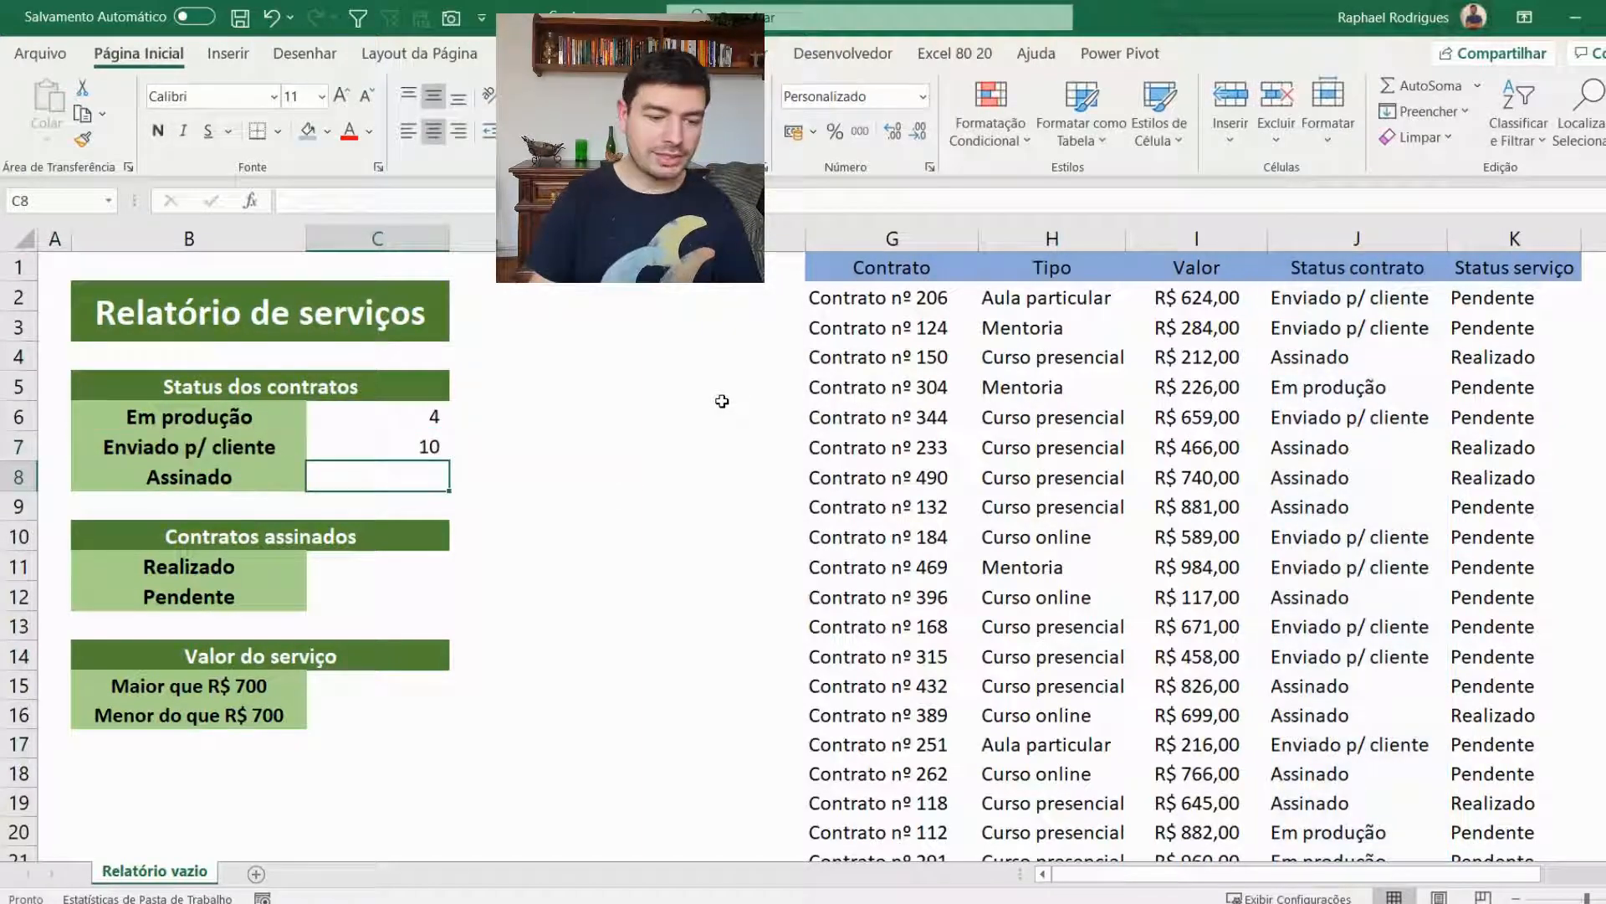
Step: Compare the formulas in C7 and C6, and fill the C7 formula down to C8 for the signed contracts
{"action": "left_click", "coordinate": [412, 450]}
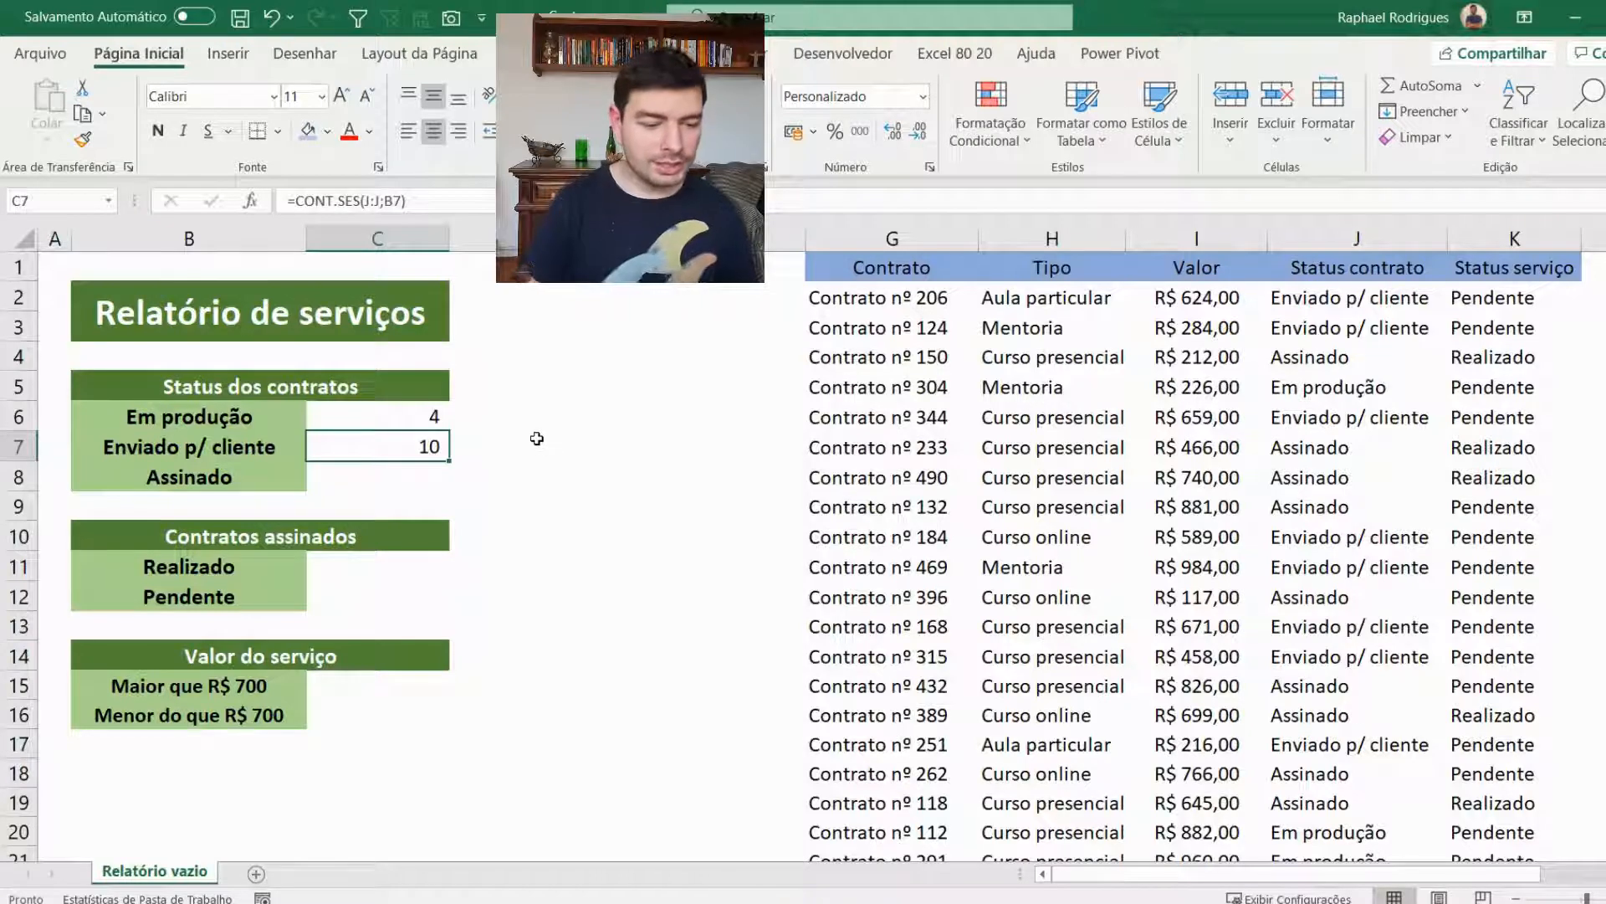
{"action": "left_click", "coordinate": [424, 415]}
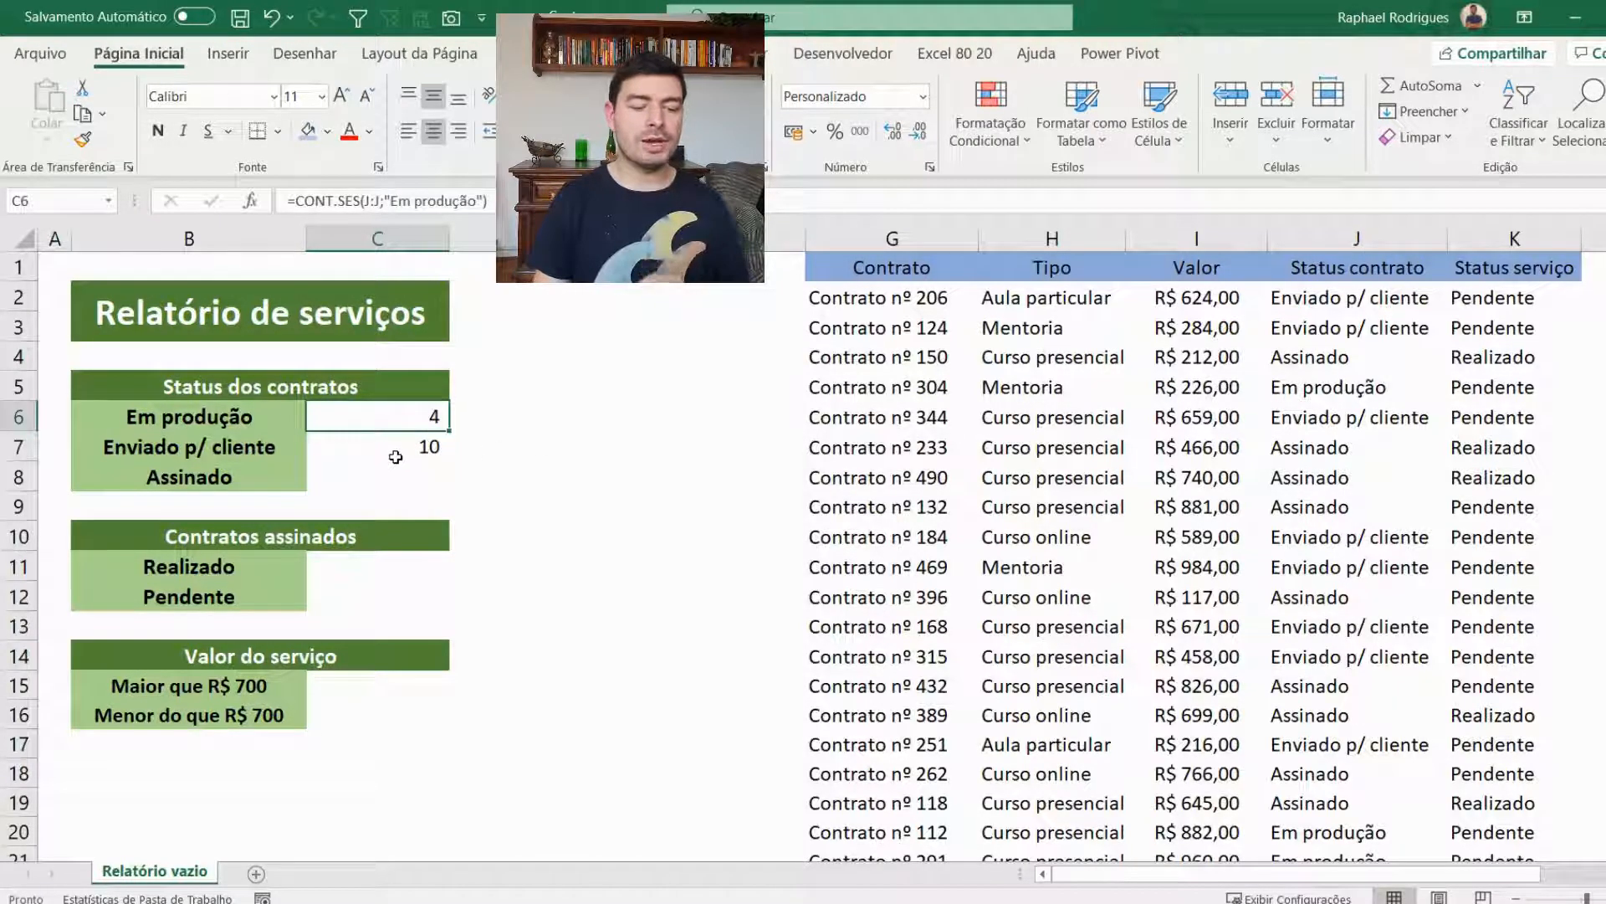
{"action": "left_click", "coordinate": [396, 457]}
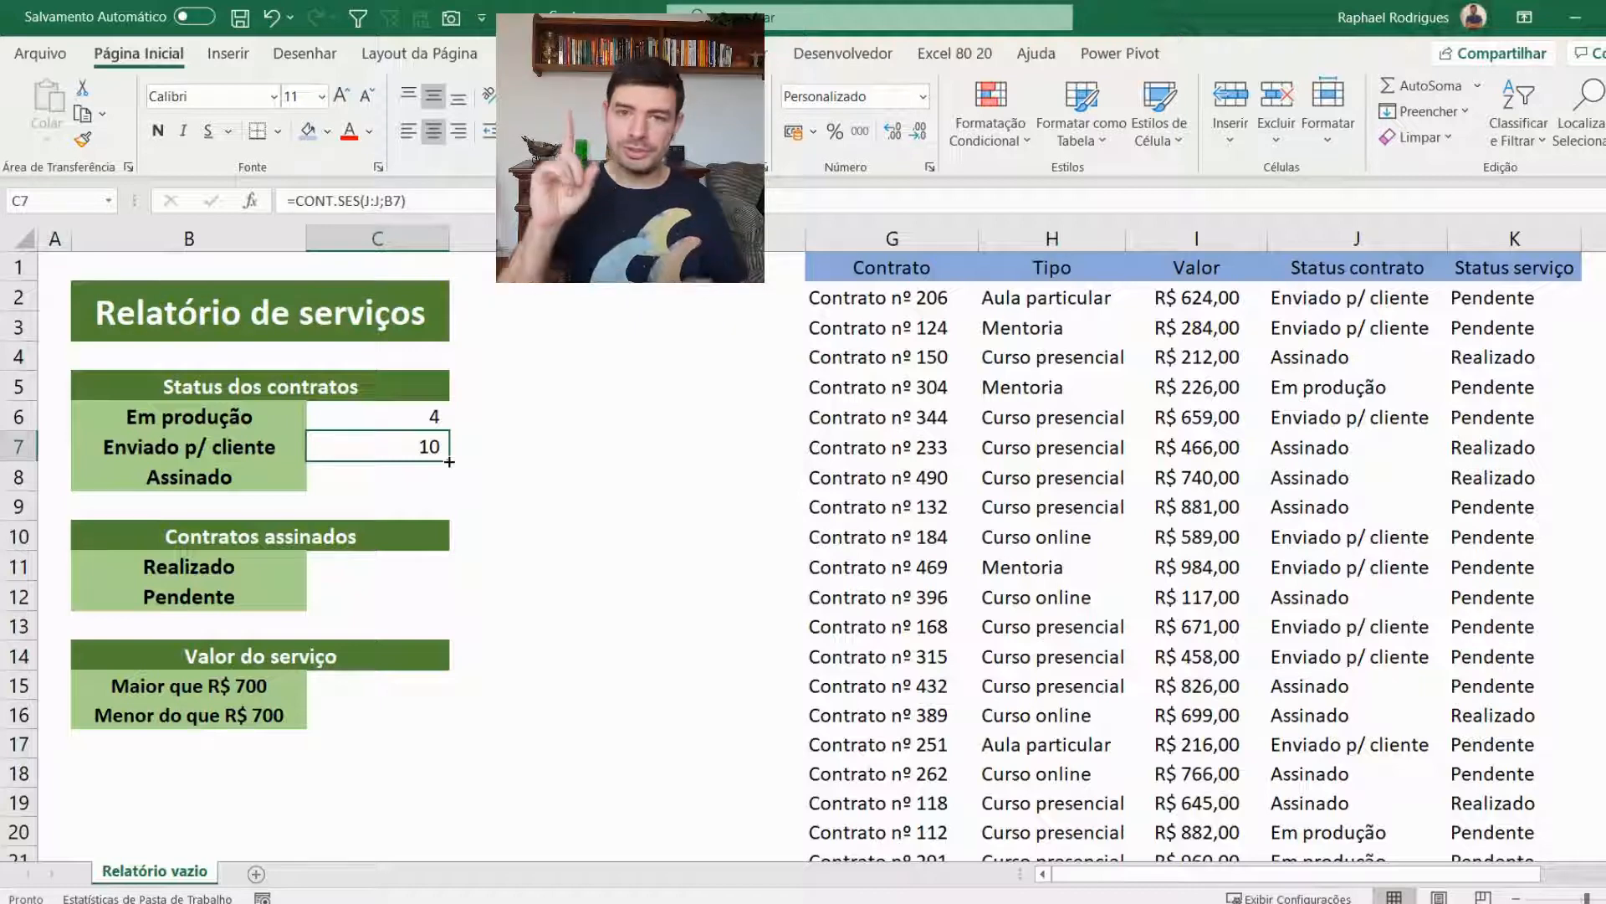
{"action": "left_click_drag", "start_coordinate": [449, 462], "coordinate": [451, 493]}
{"action": "left_click", "coordinate": [423, 477]}
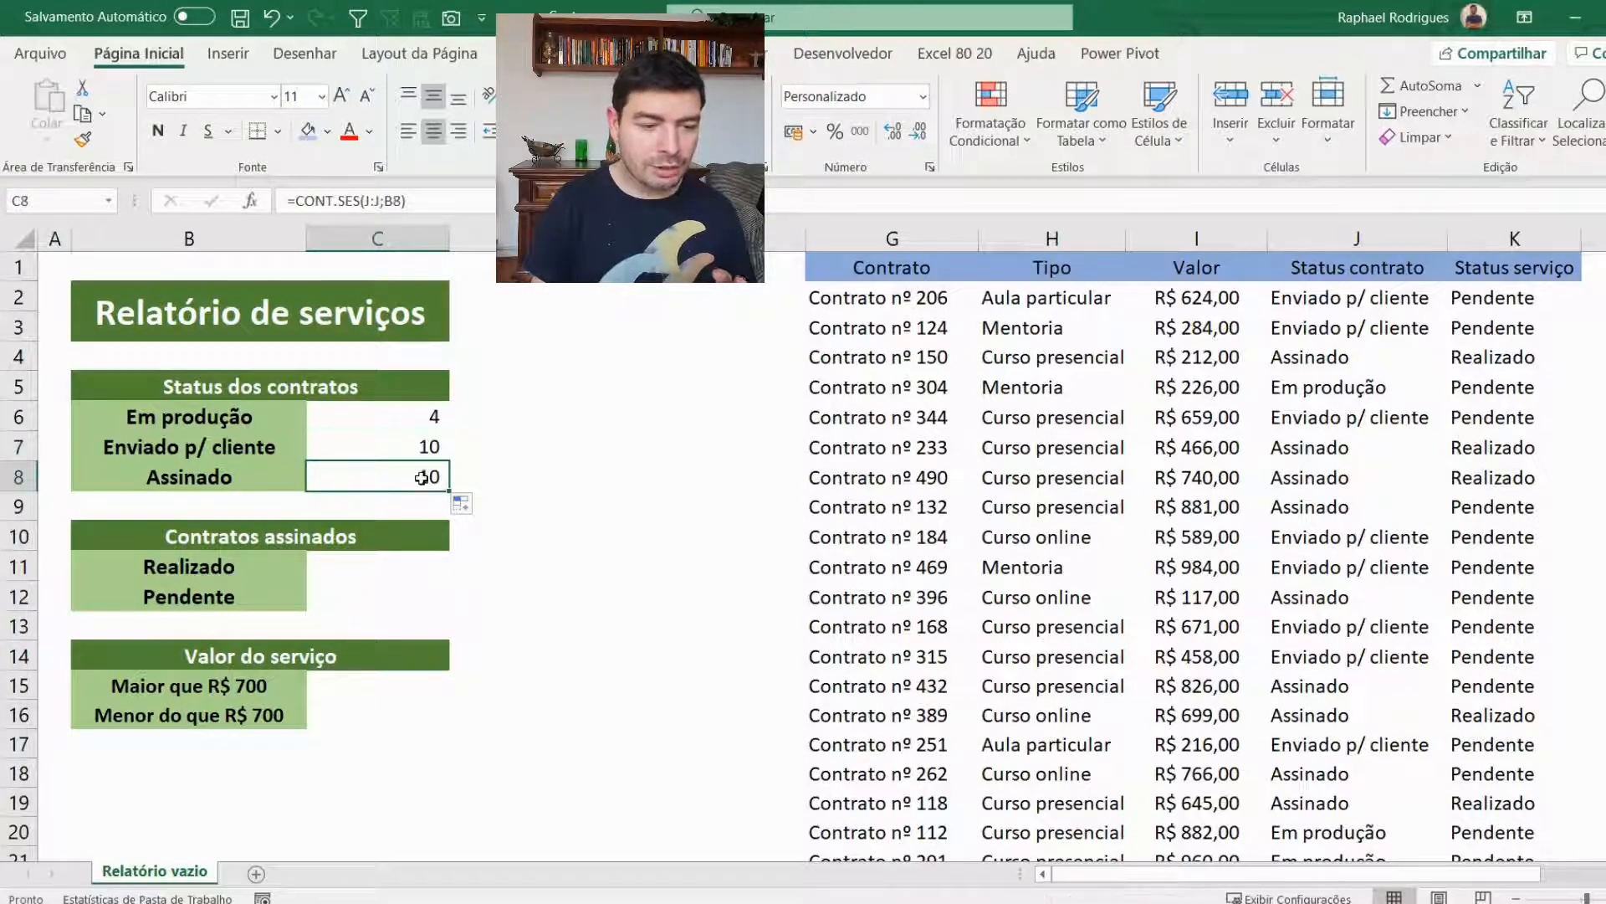
{"action": "left_click", "coordinate": [424, 202]}
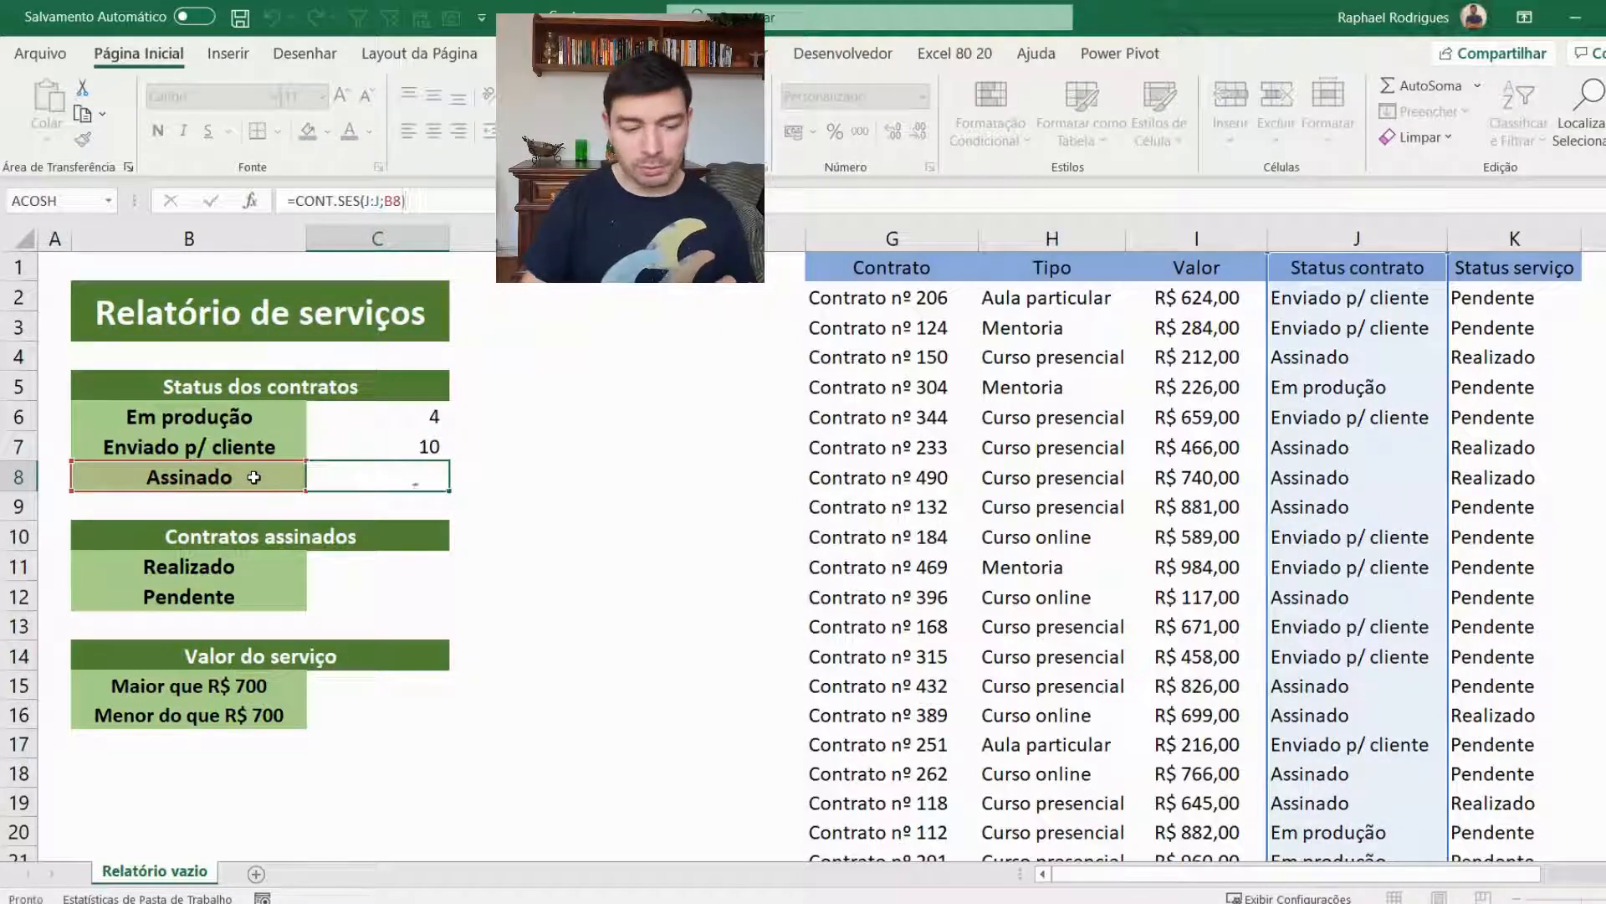
{"action": "key", "text": "Return"}
{"action": "left_click", "coordinate": [424, 477]}
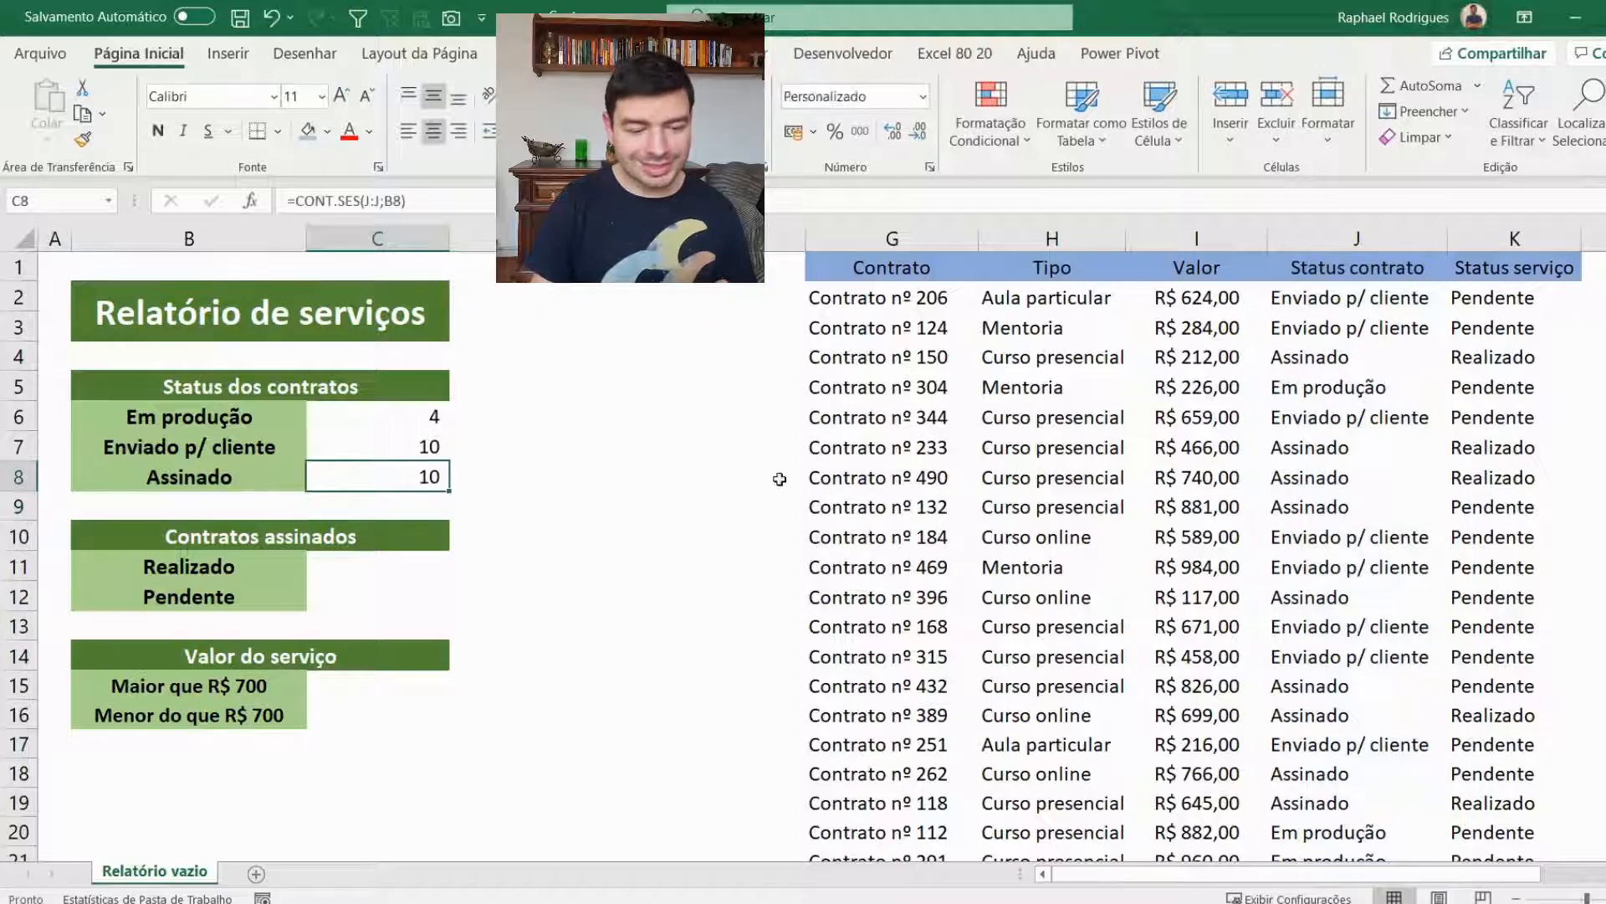
Step: Review the Status dos contratos formulas and the empty Realizado and Pendente cells under Contratos assinados
{"action": "left_click", "coordinate": [441, 443]}
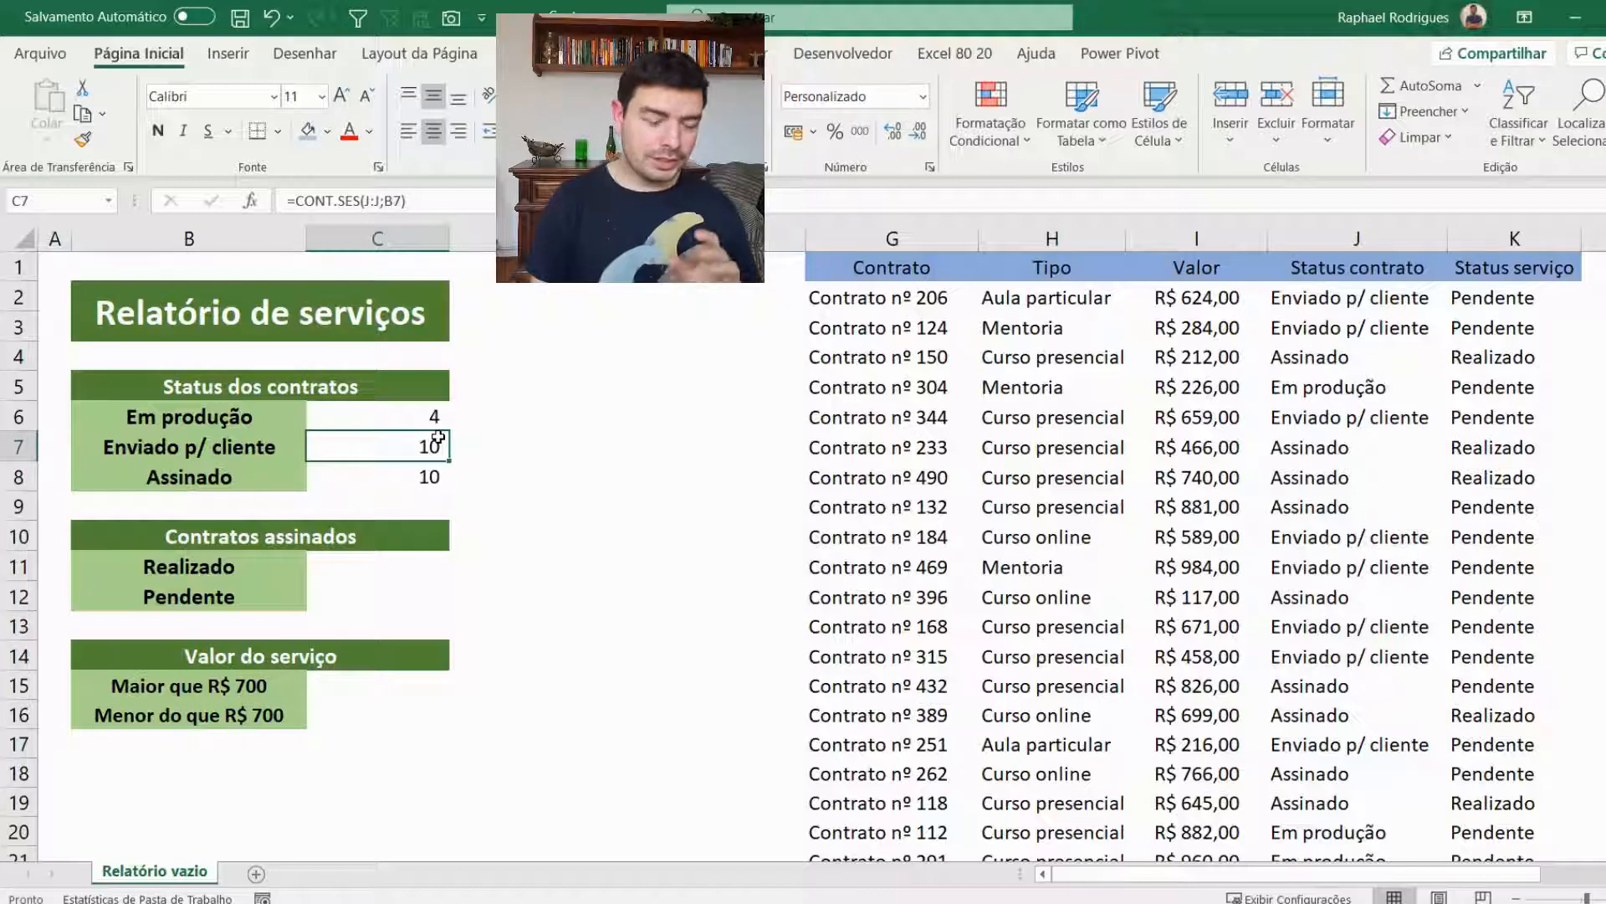
{"action": "left_click", "coordinate": [416, 562]}
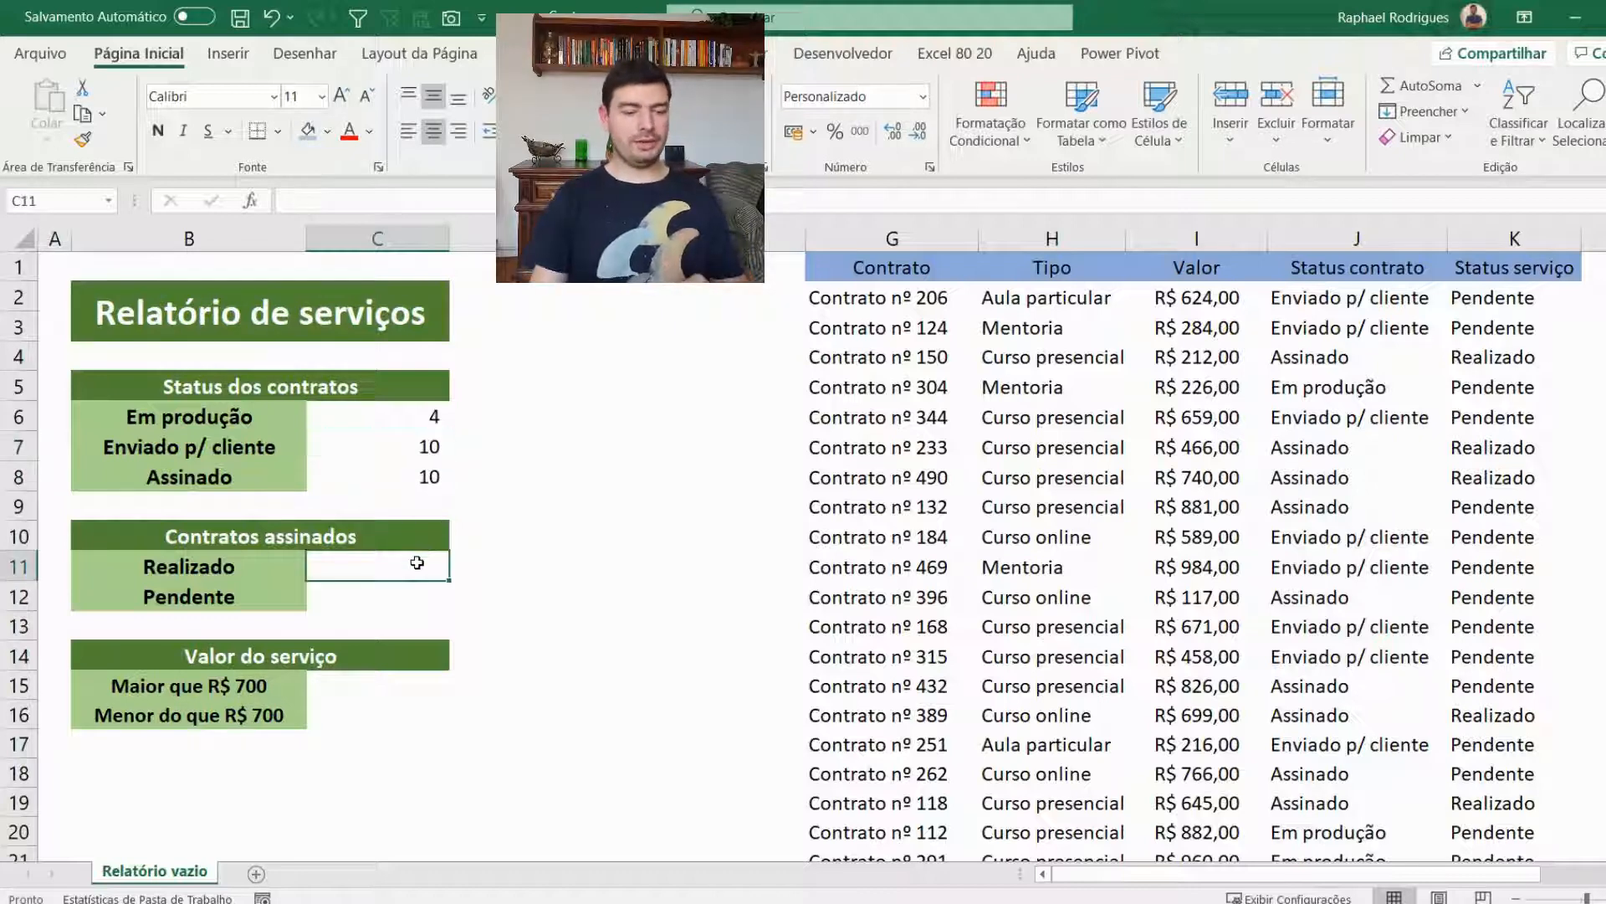
{"action": "left_click", "coordinate": [428, 416]}
{"action": "left_click", "coordinate": [426, 447]}
{"action": "left_click", "coordinate": [426, 468]}
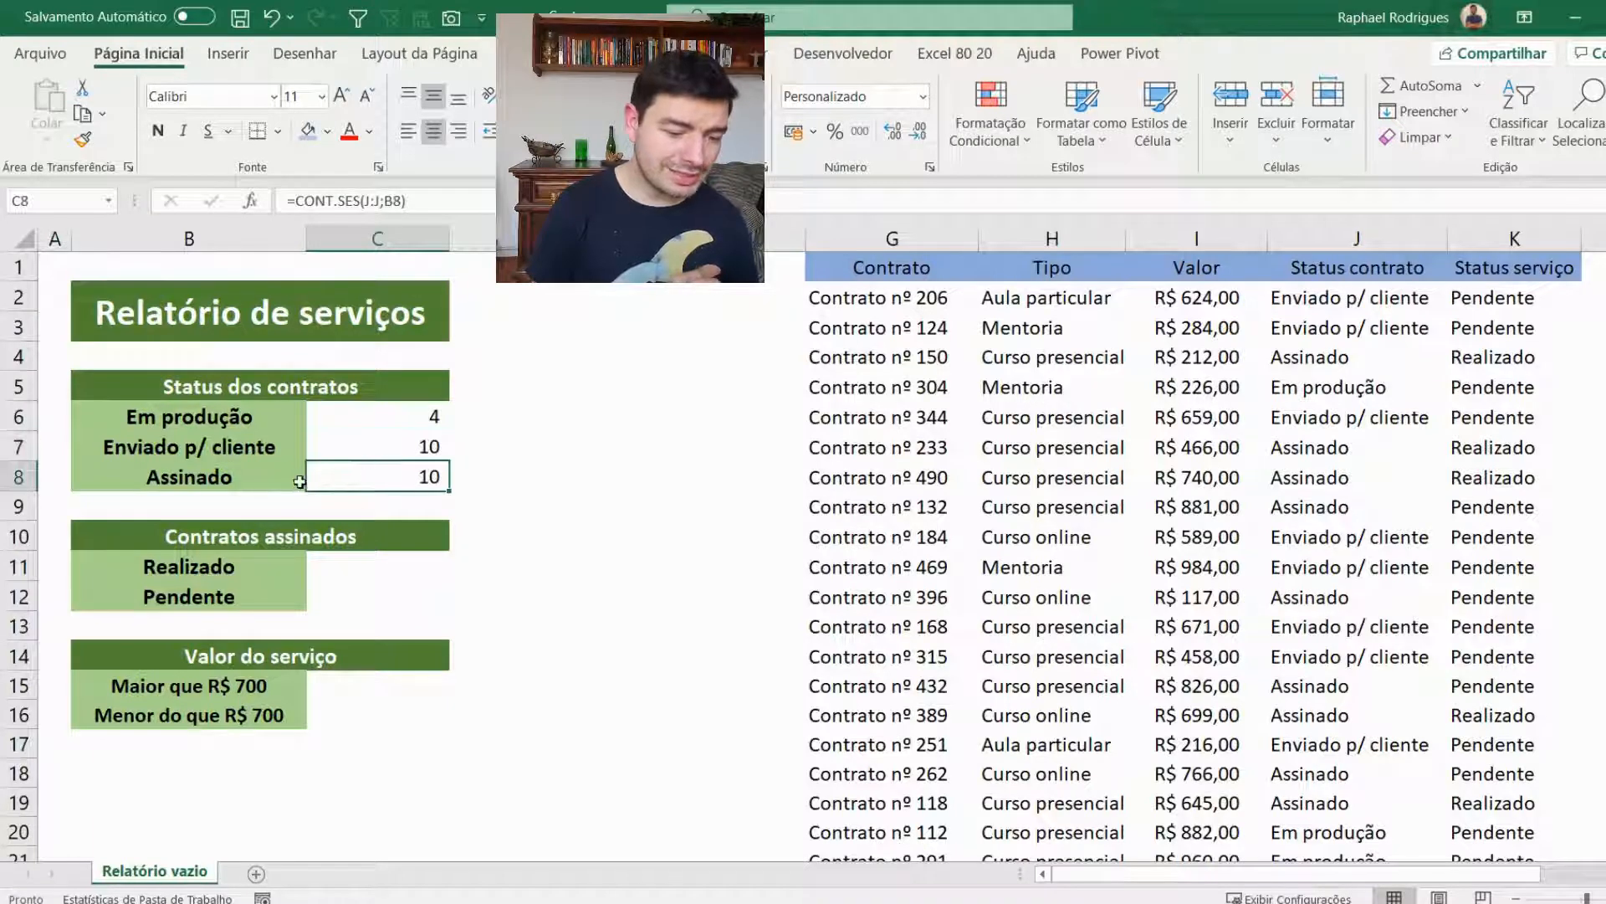
{"action": "left_click_drag", "start_coordinate": [276, 477], "coordinate": [330, 471]}
{"action": "left_click", "coordinate": [375, 561]}
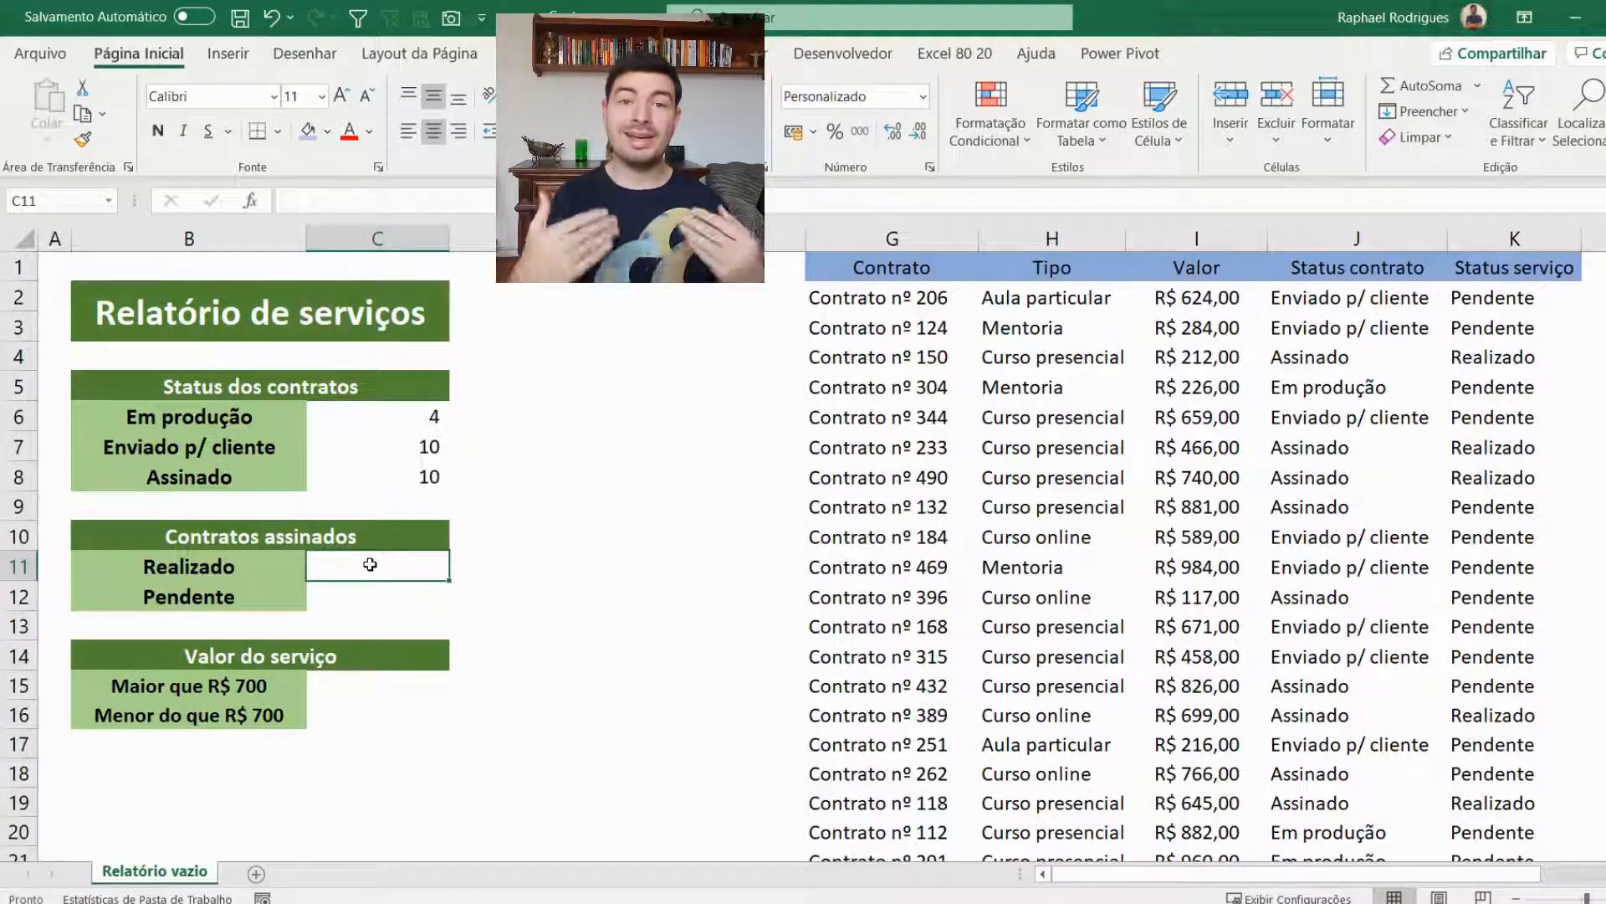
{"action": "left_click", "coordinate": [348, 592]}
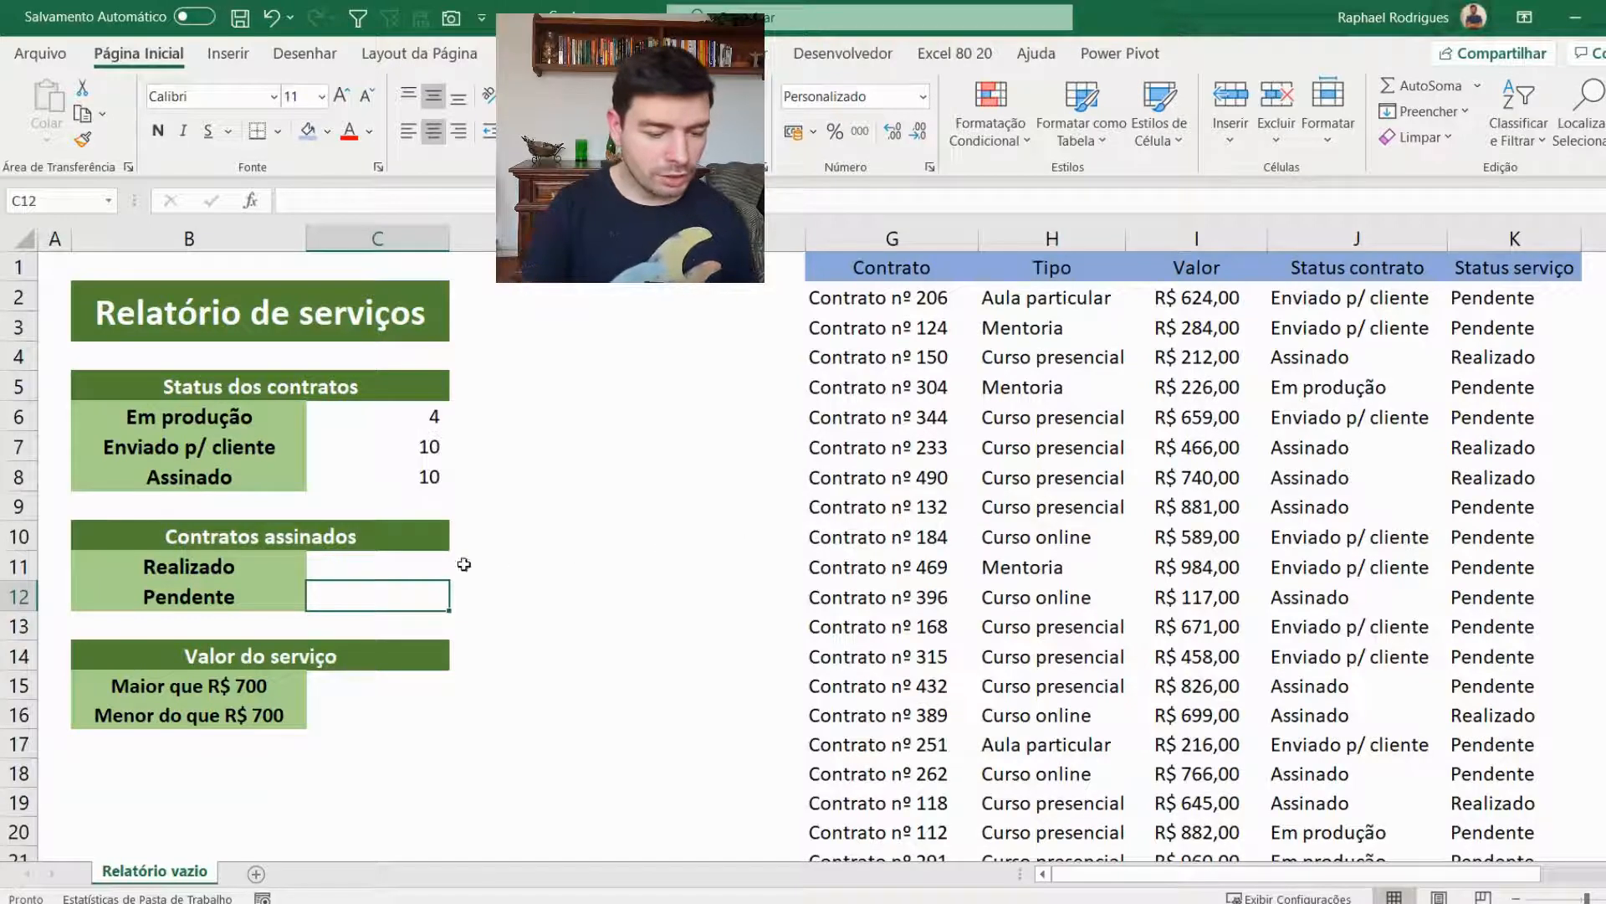
Step: Begin a CONT.SES formula in C11 with K:K as the first criteria range and "assinado" as its criterion
{"action": "left_click", "coordinate": [356, 558]}
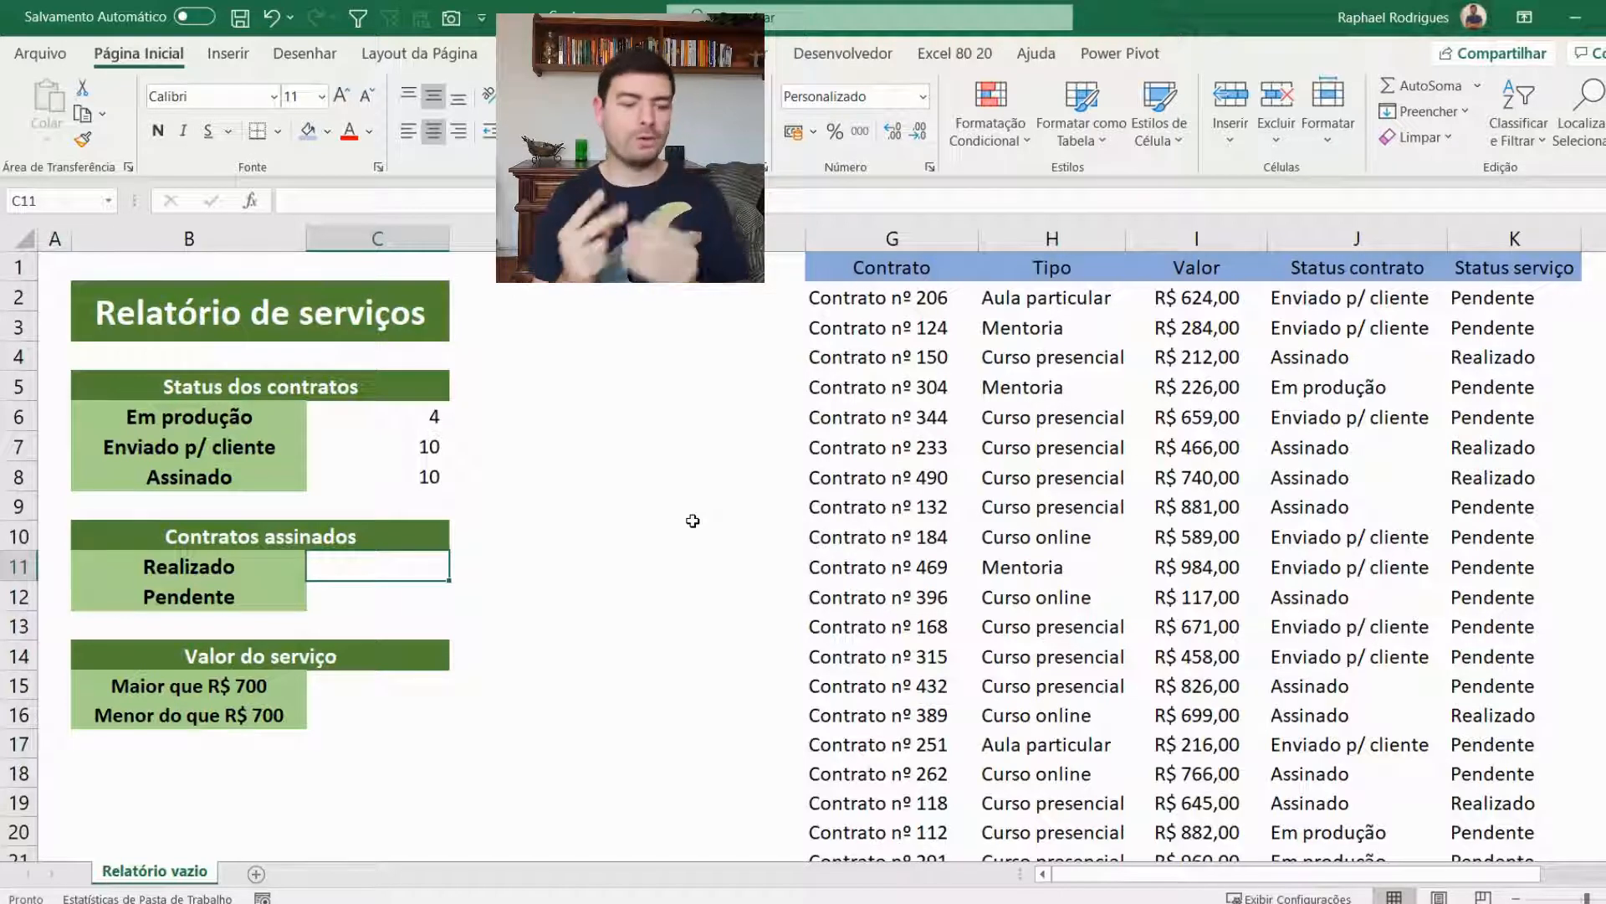
{"action": "type", "text": "=cont"}
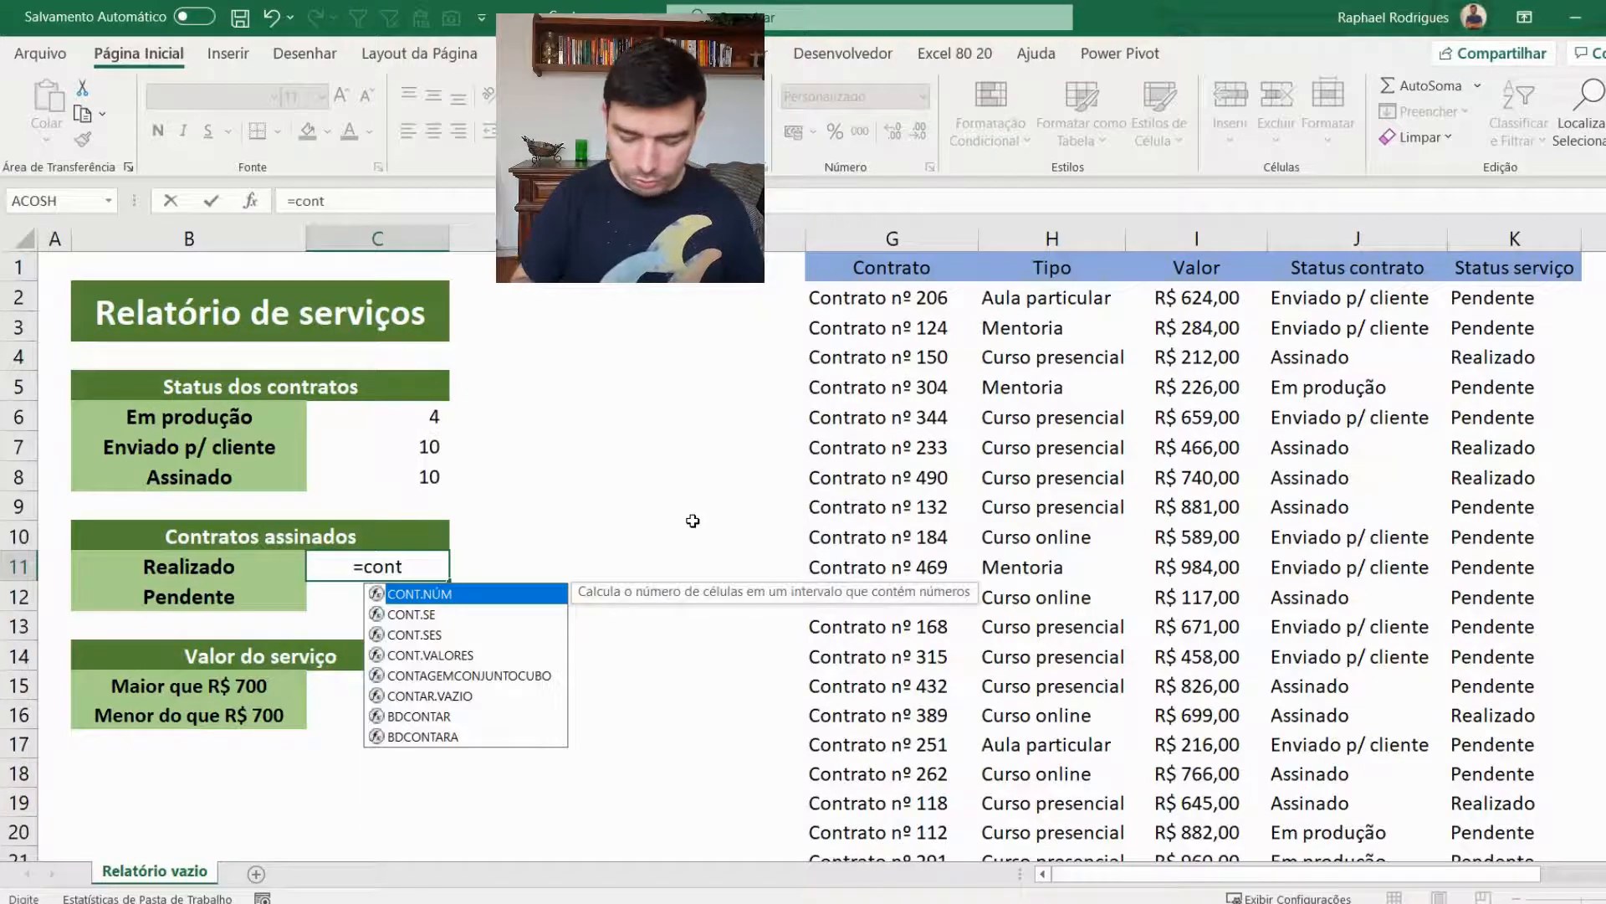
{"action": "key", "text": "Down"}
{"action": "key", "text": "Down"}
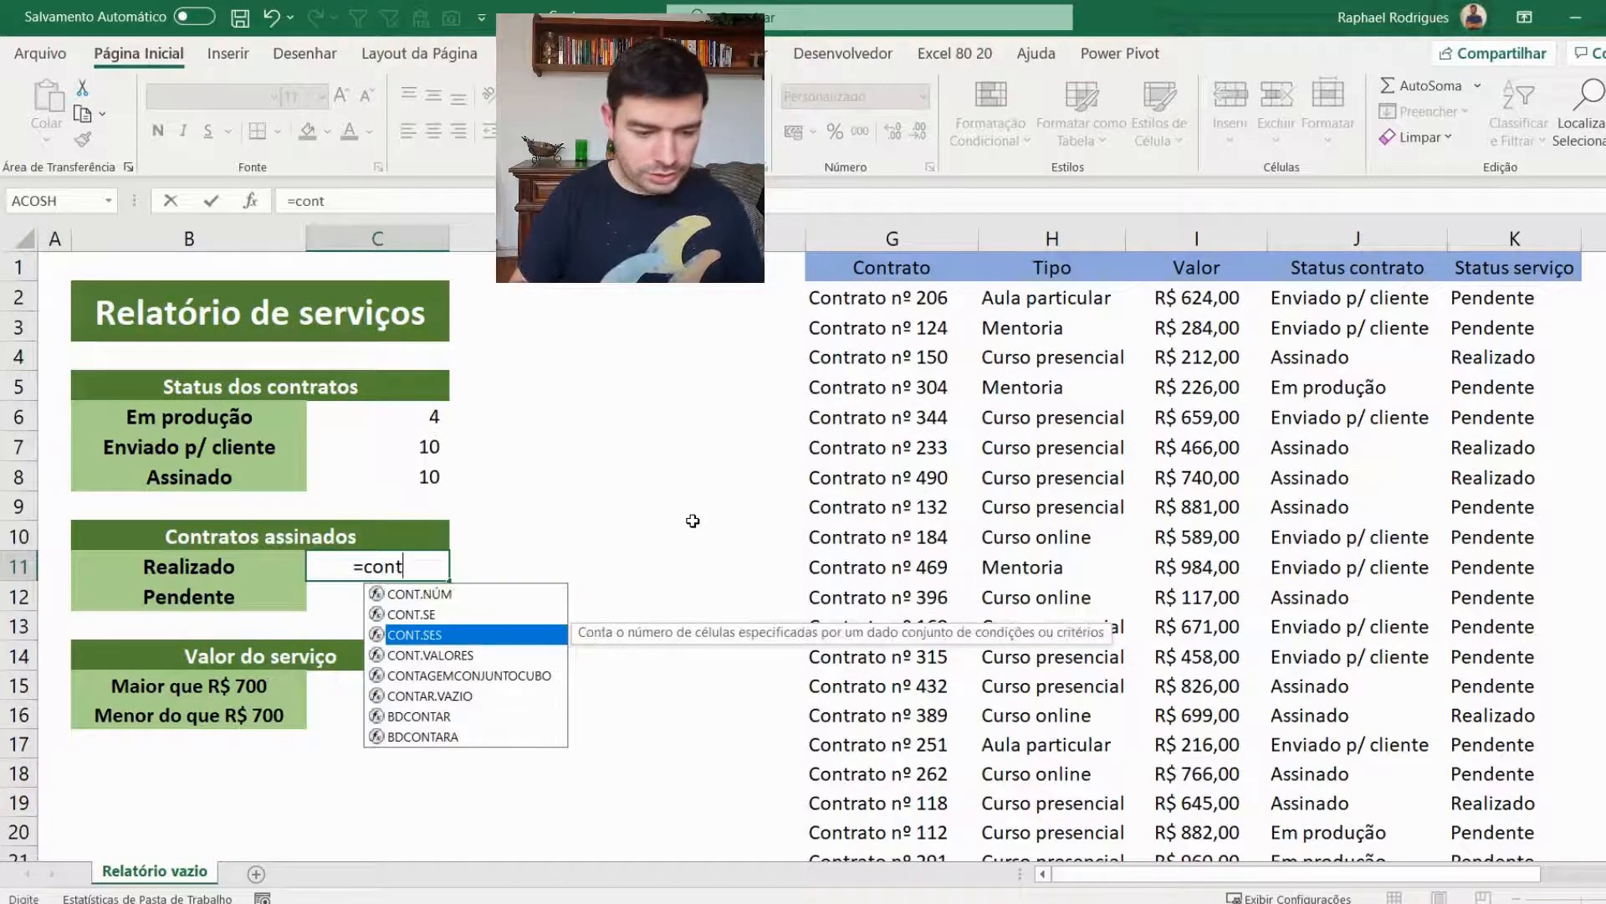
{"action": "key", "text": "Tab"}
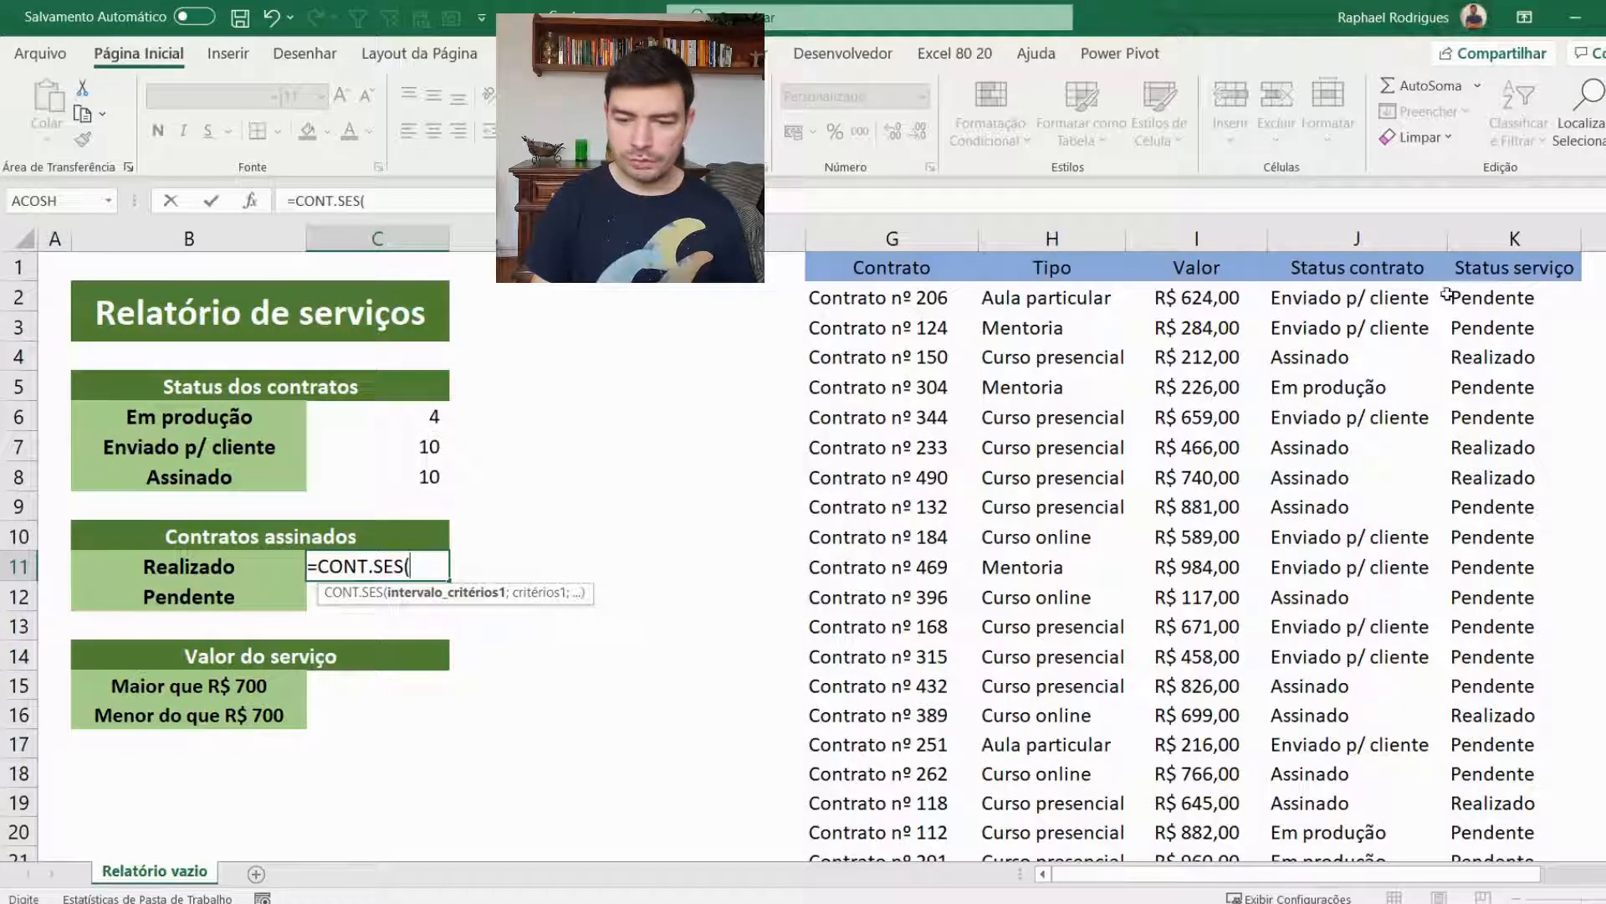
{"action": "left_click", "coordinate": [1515, 239]}
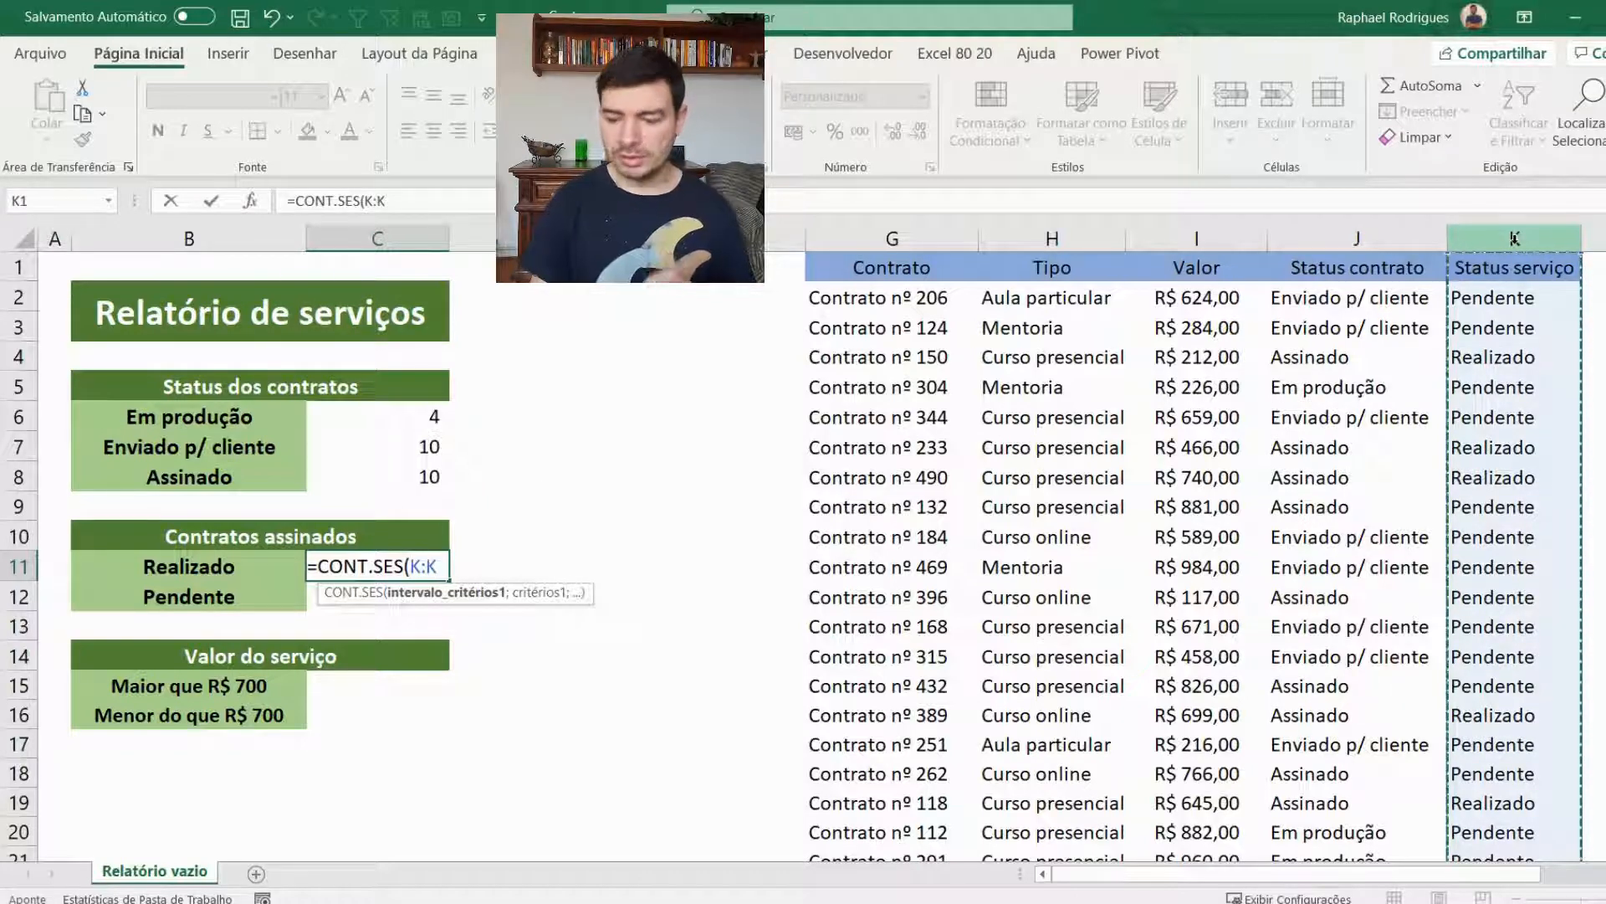
{"action": "type", "text": ";"}
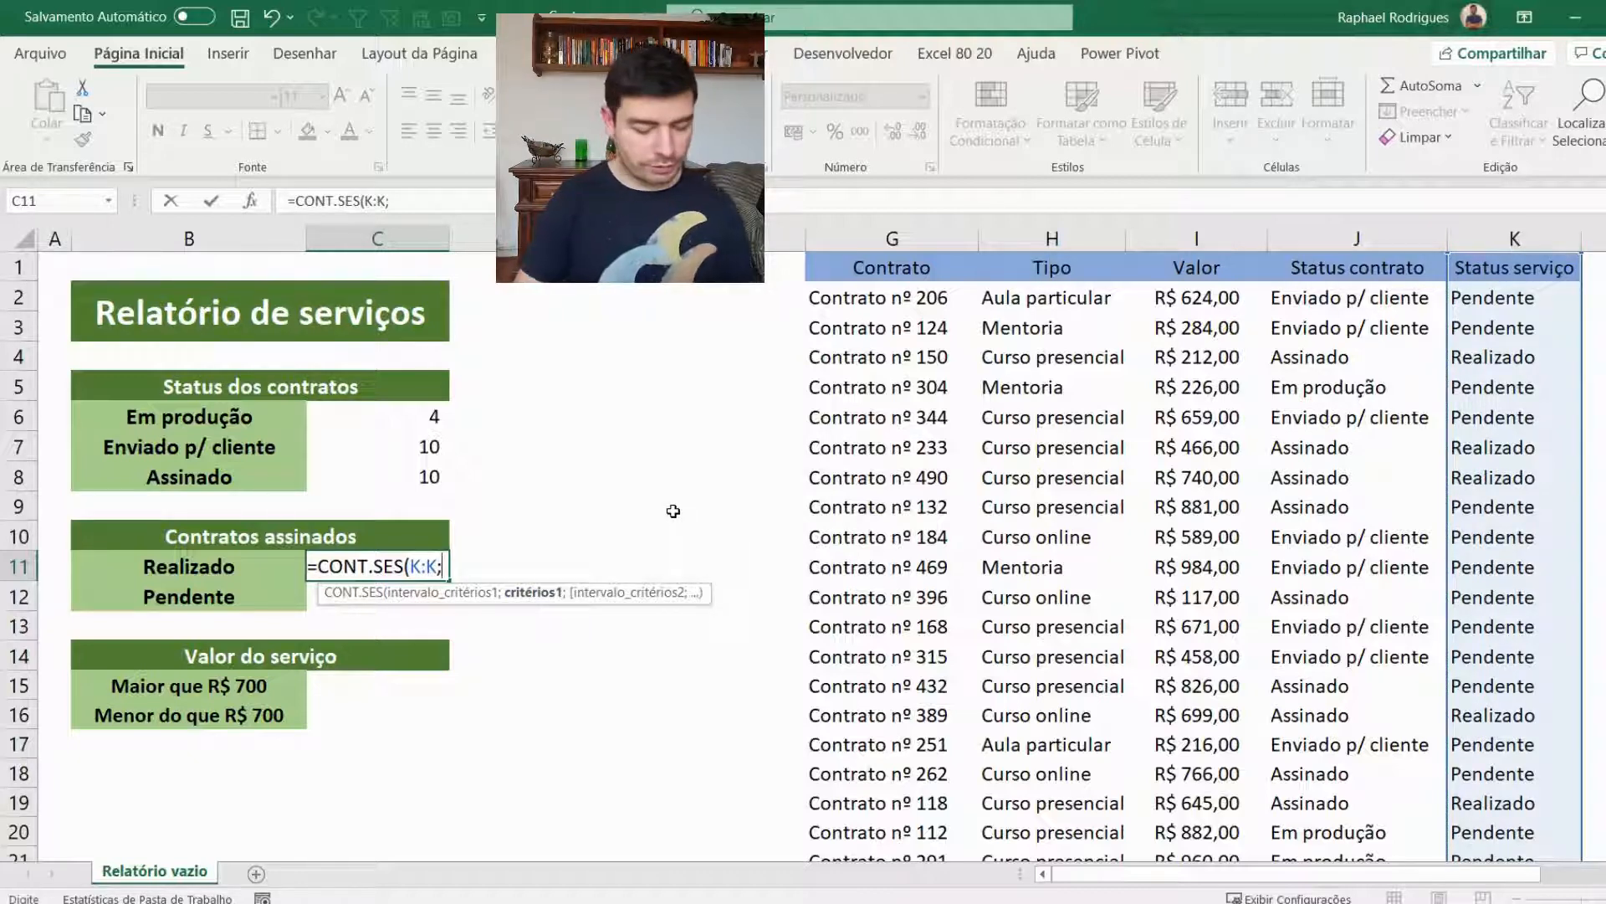
{"action": "type", "text": "\"a"}
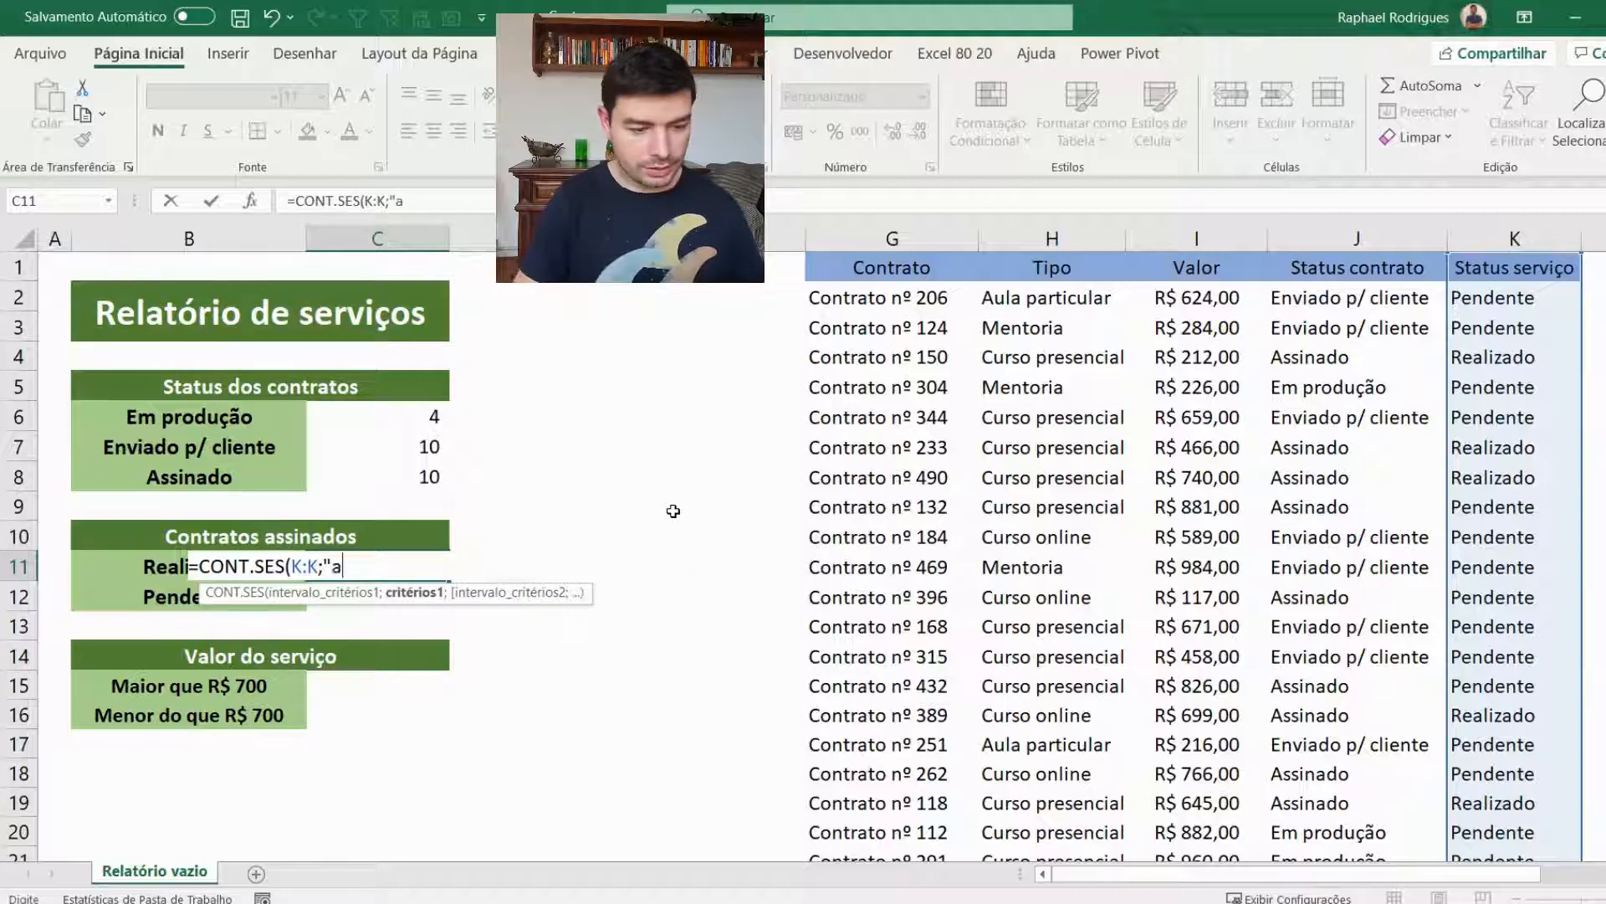
{"action": "type", "text": "ssin"}
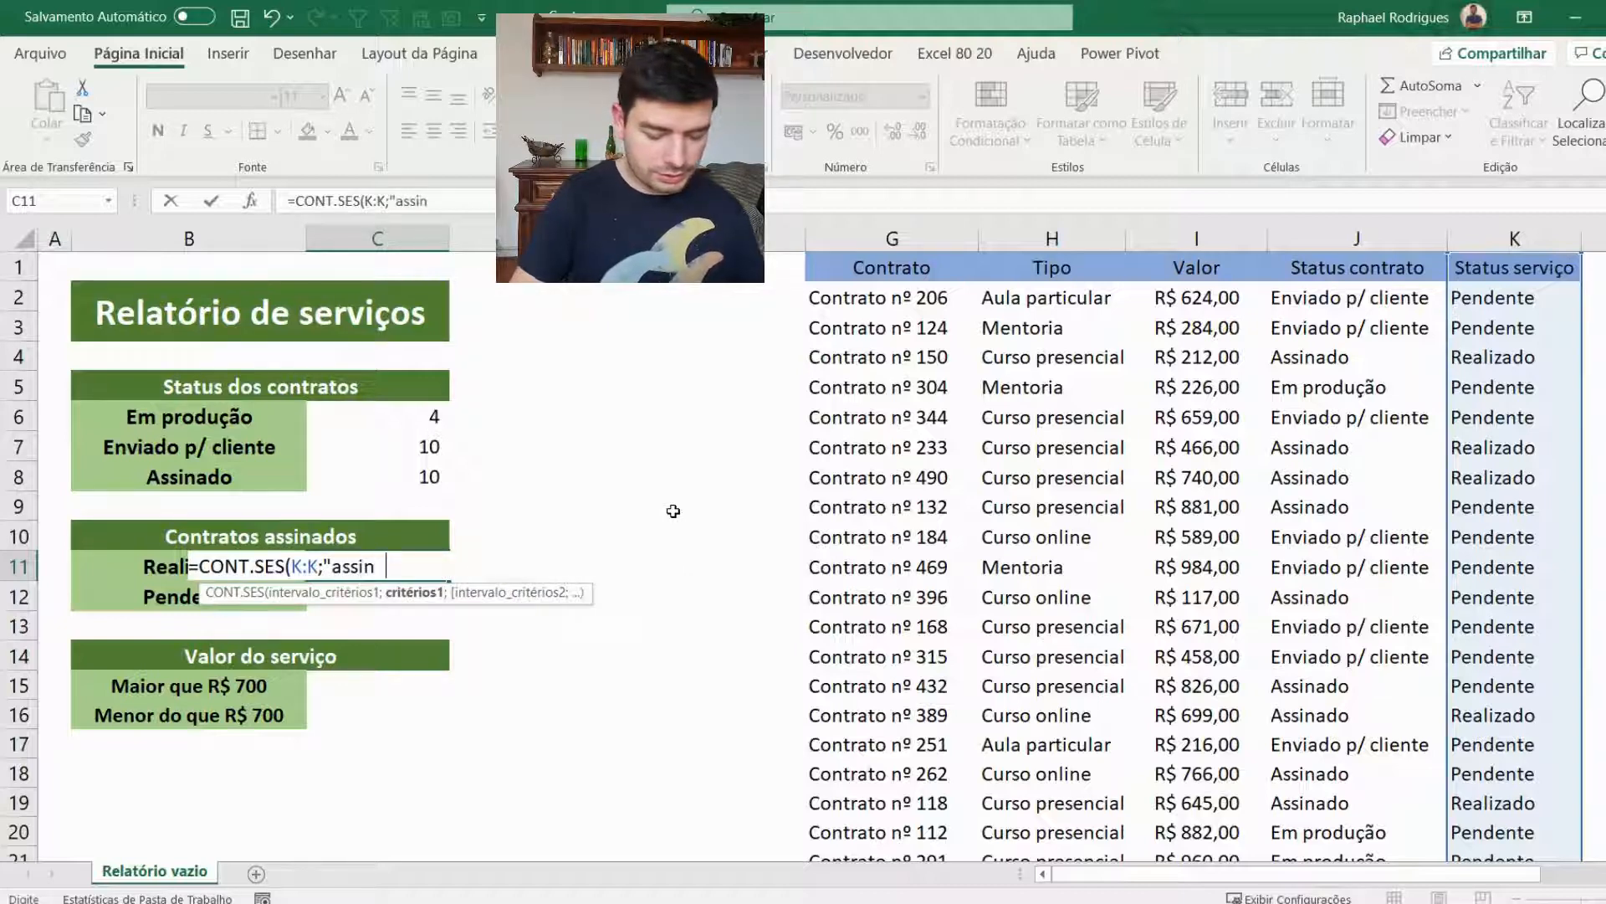
{"action": "type", "text": "ado\""}
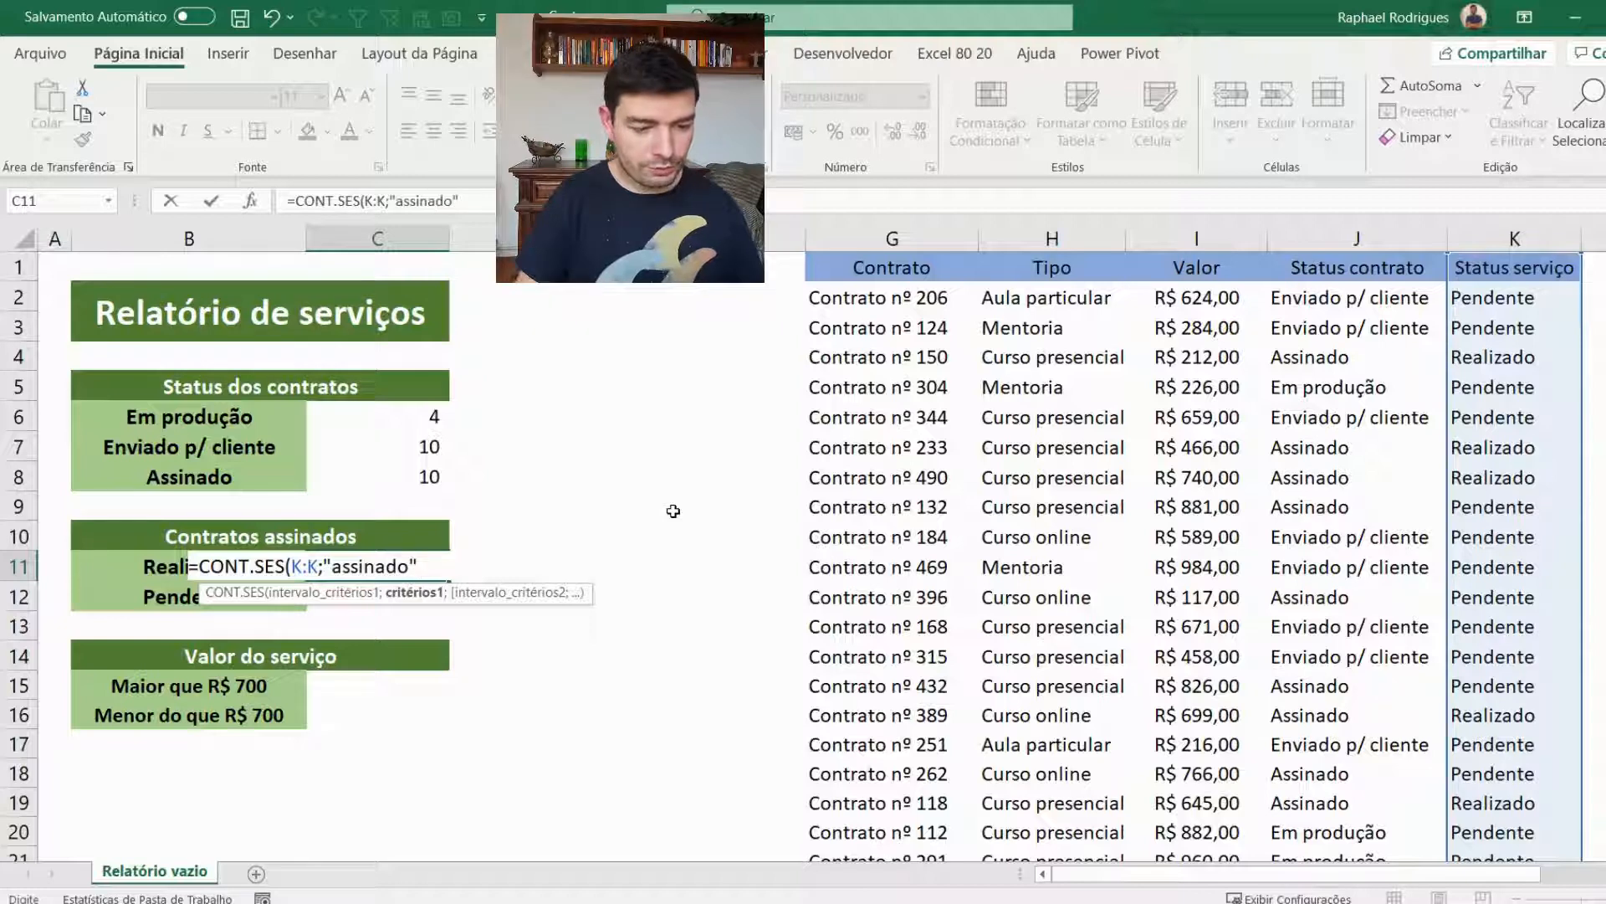
{"action": "type", "text": ":"}
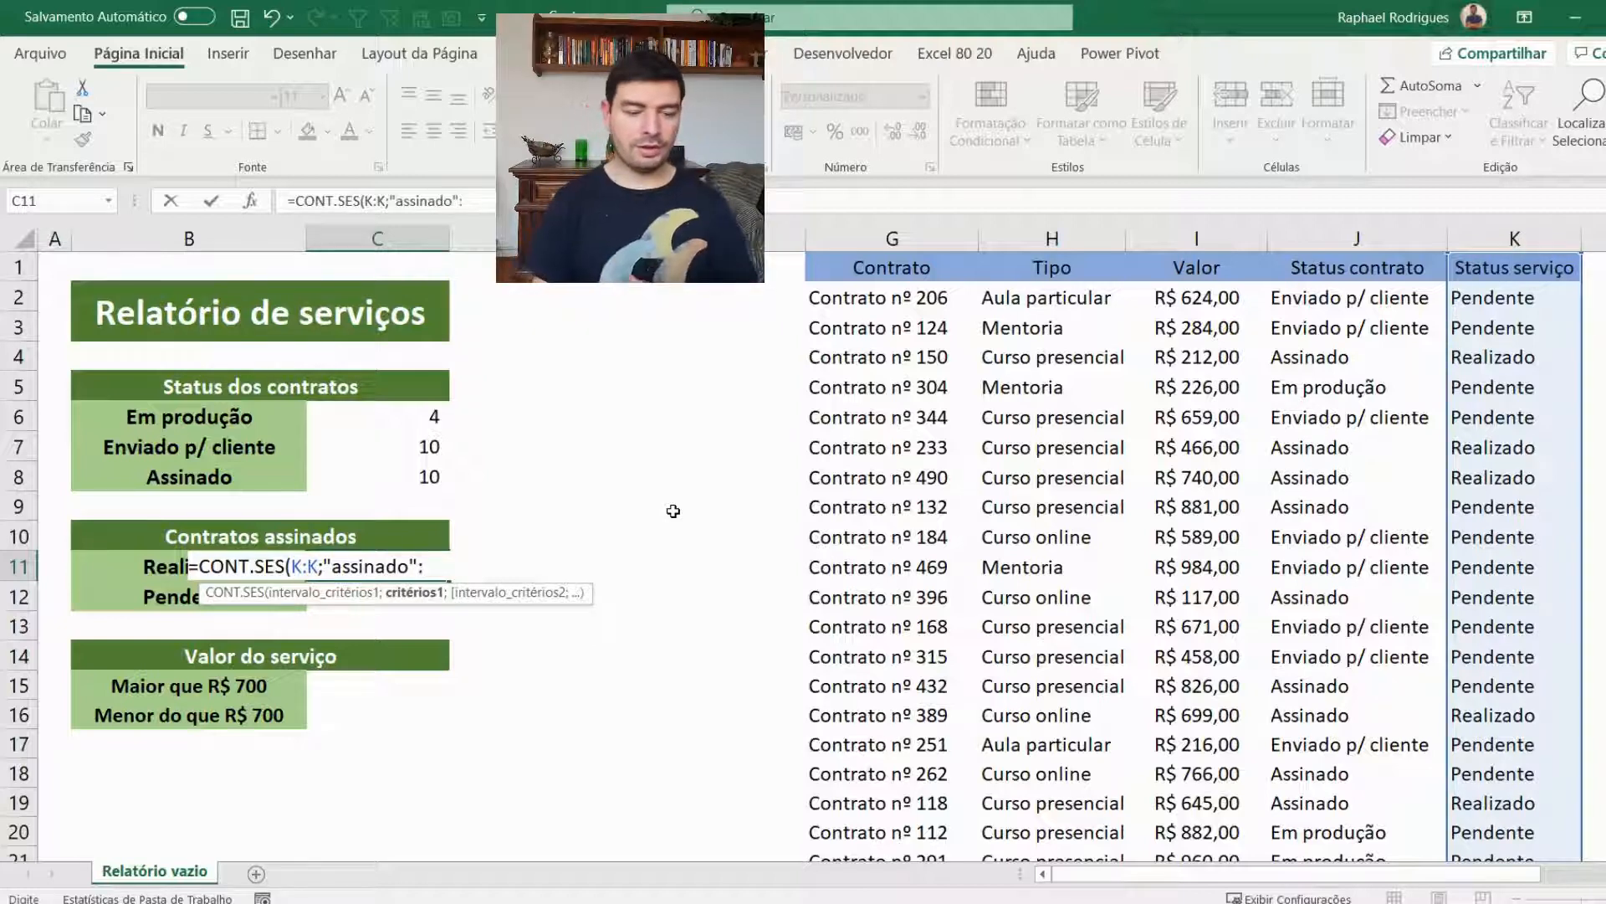
{"action": "key", "text": "BackSpace"}
{"action": "type", "text": ";"}
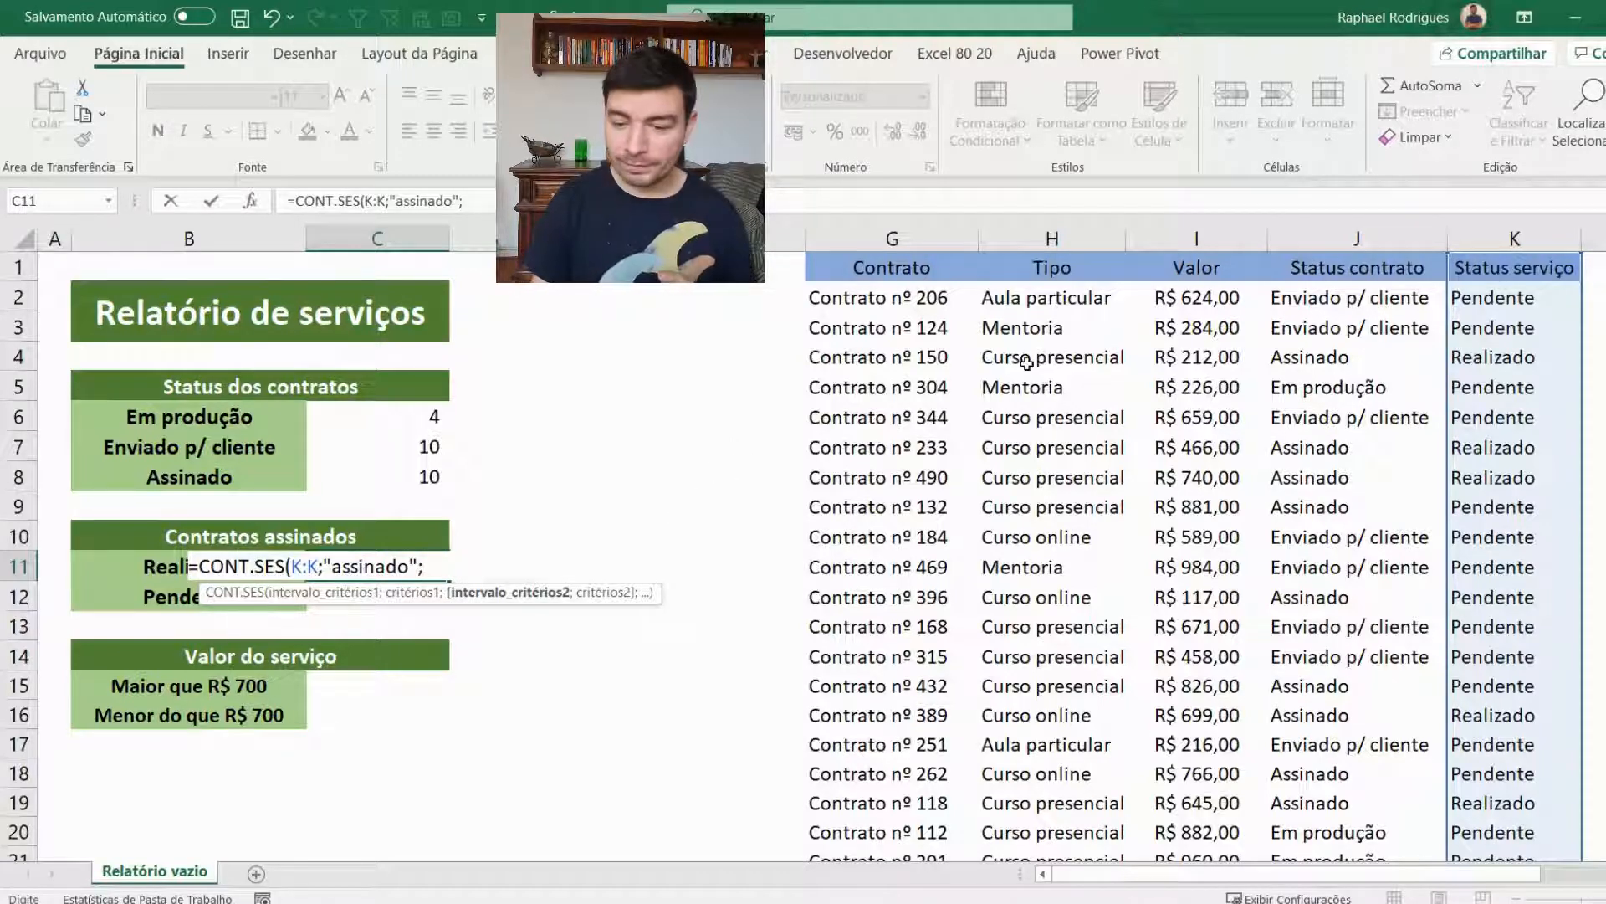
Step: Change the first criteria range in the C11 formula to the Status contrato column, J:J
{"action": "left_click", "coordinate": [298, 566]}
{"action": "left_click", "coordinate": [368, 568]}
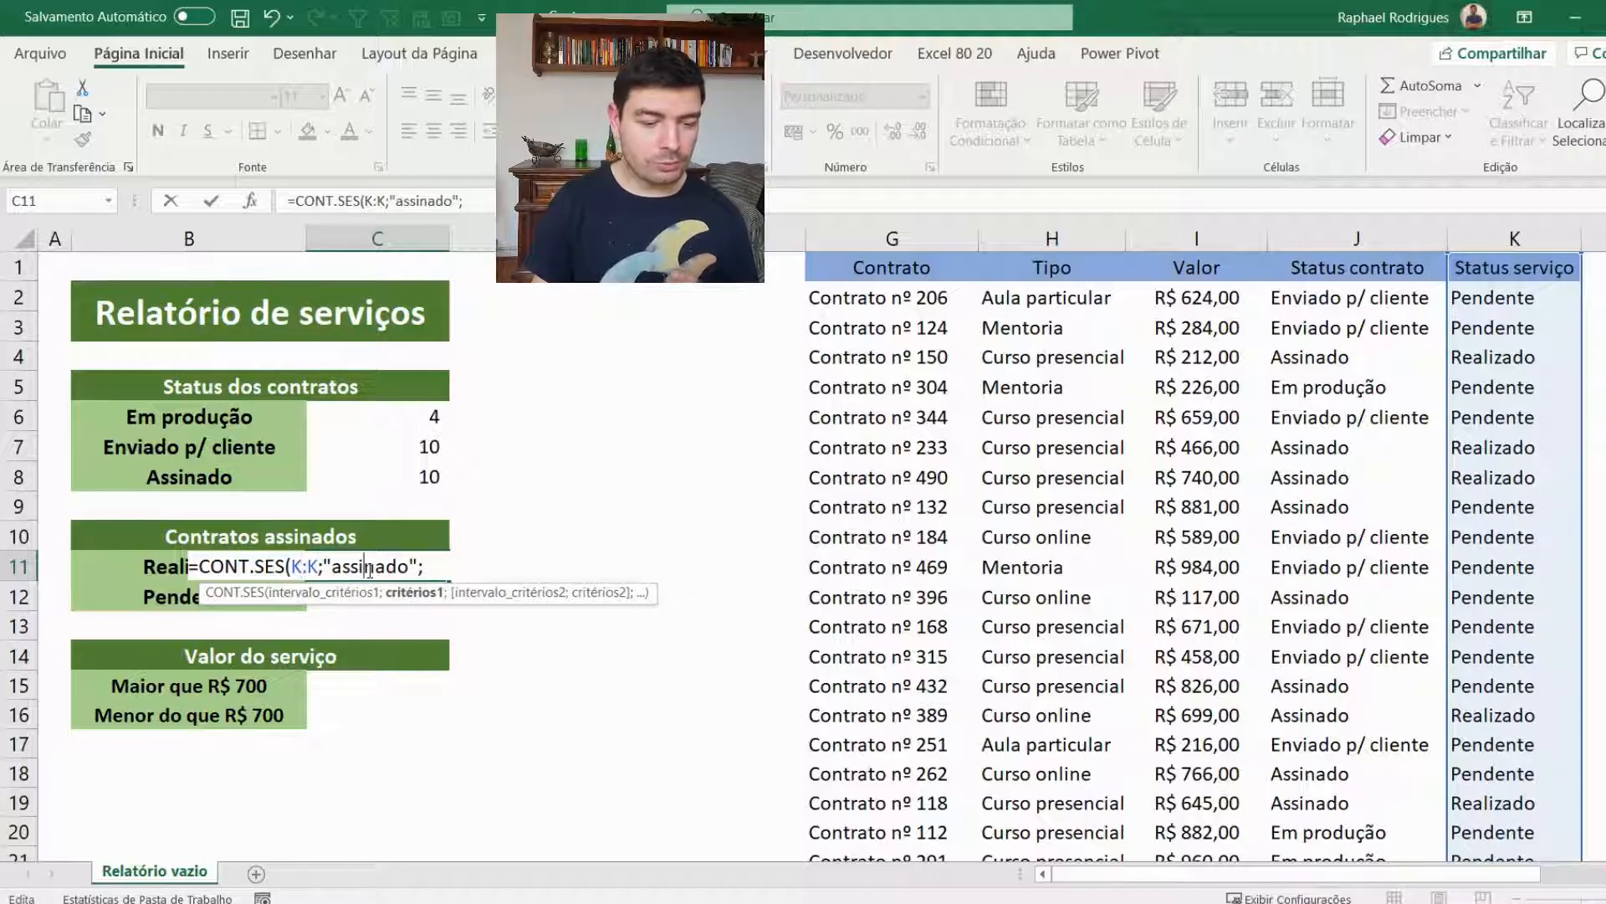
{"action": "left_click", "coordinate": [315, 562]}
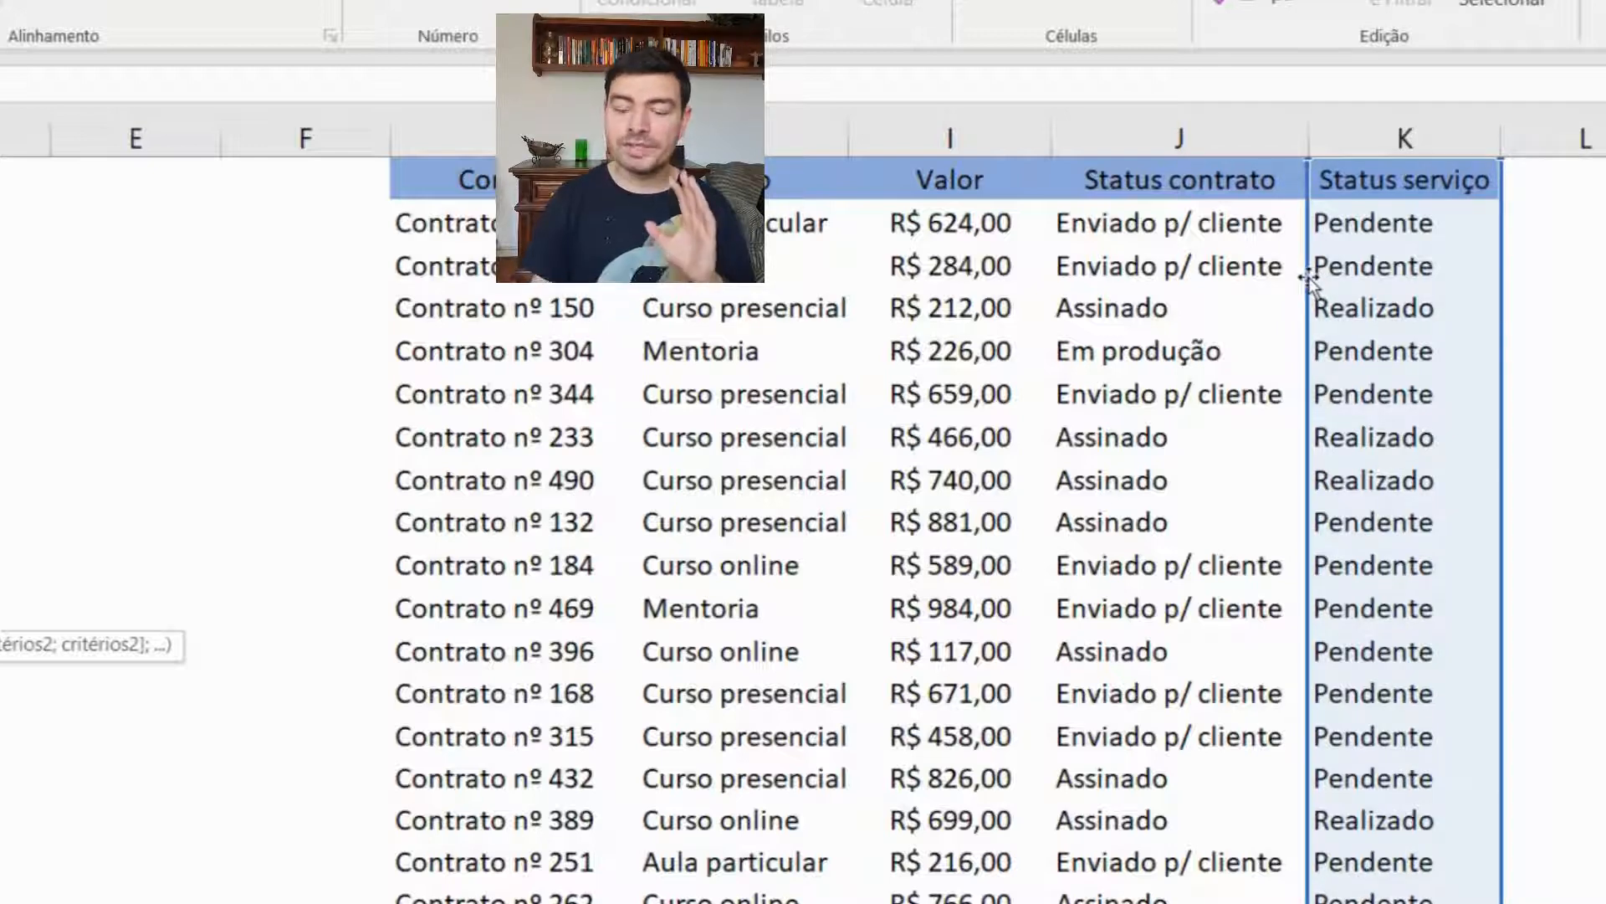
{"action": "left_click_drag", "start_coordinate": [1310, 297], "coordinate": [1119, 316]}
{"action": "left_click_drag", "start_coordinate": [1132, 310], "coordinate": [1195, 272]}
{"action": "type", "text": ";\"assinado\";"}
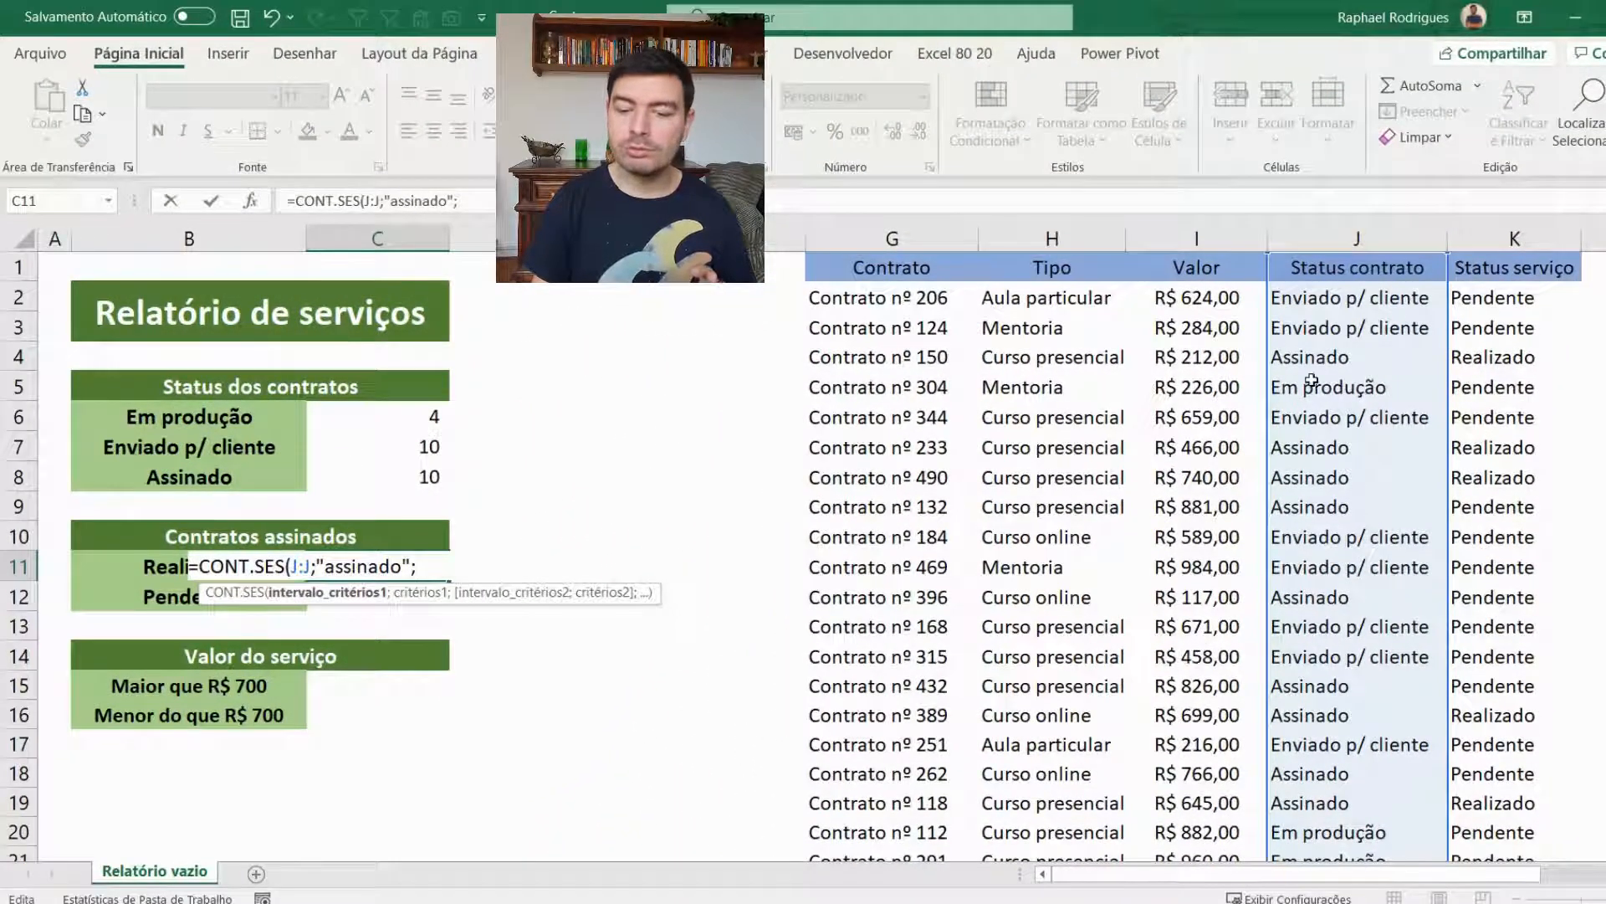
Step: Complete the C11 formula with the Status serviço column, K:K, as the second criteria range and B11 as its criterion
{"action": "left_click", "coordinate": [439, 565]}
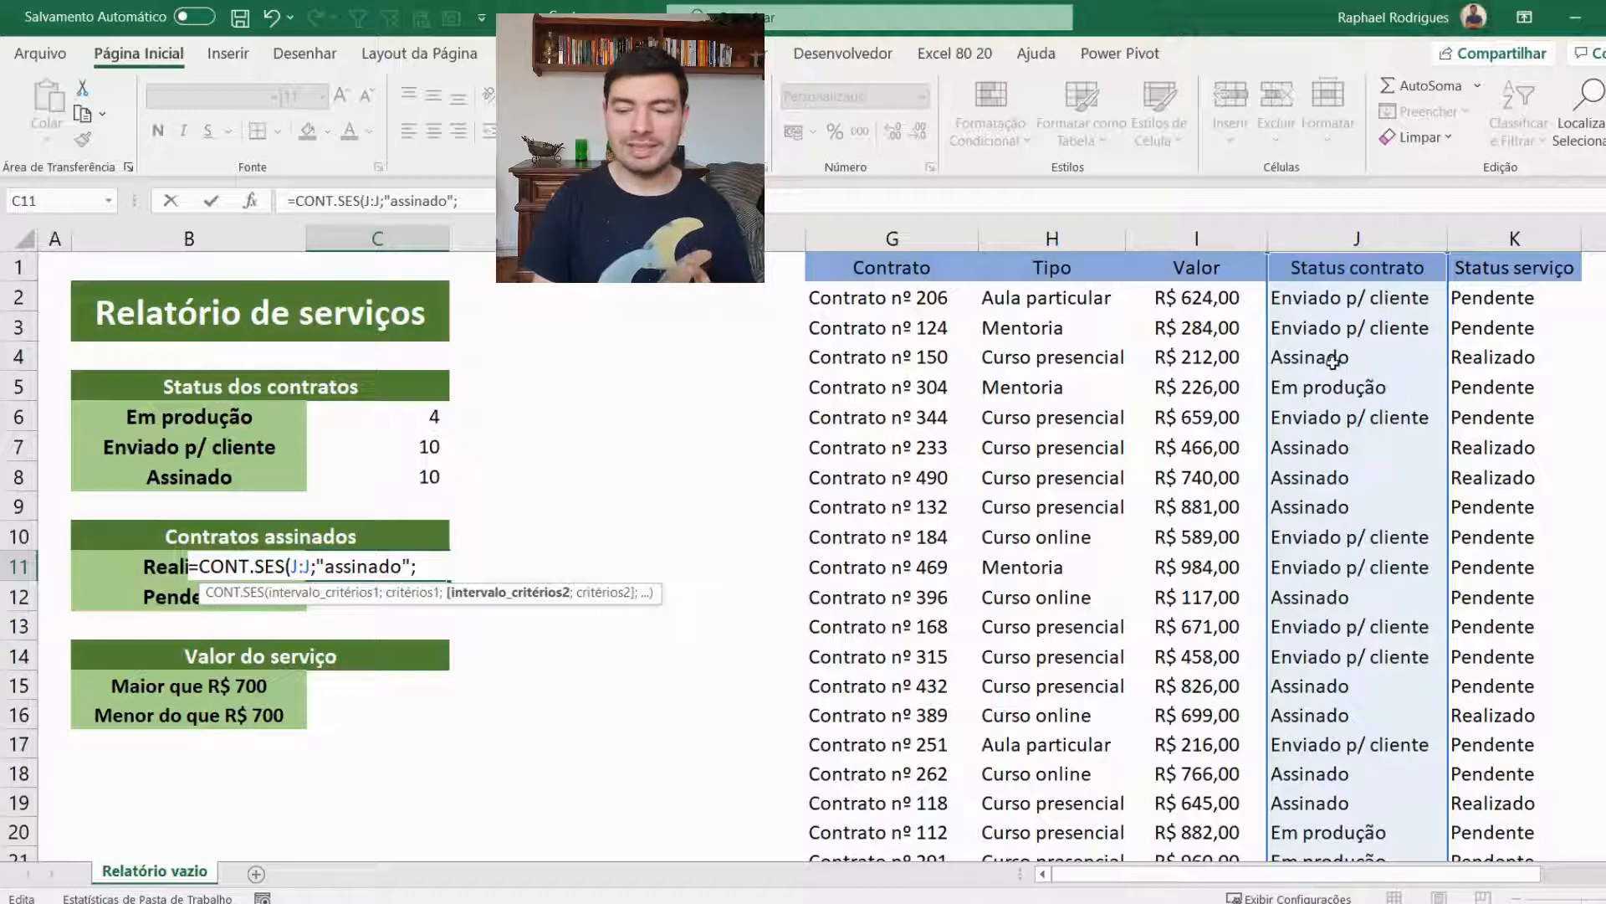
{"action": "left_click", "coordinate": [1500, 239]}
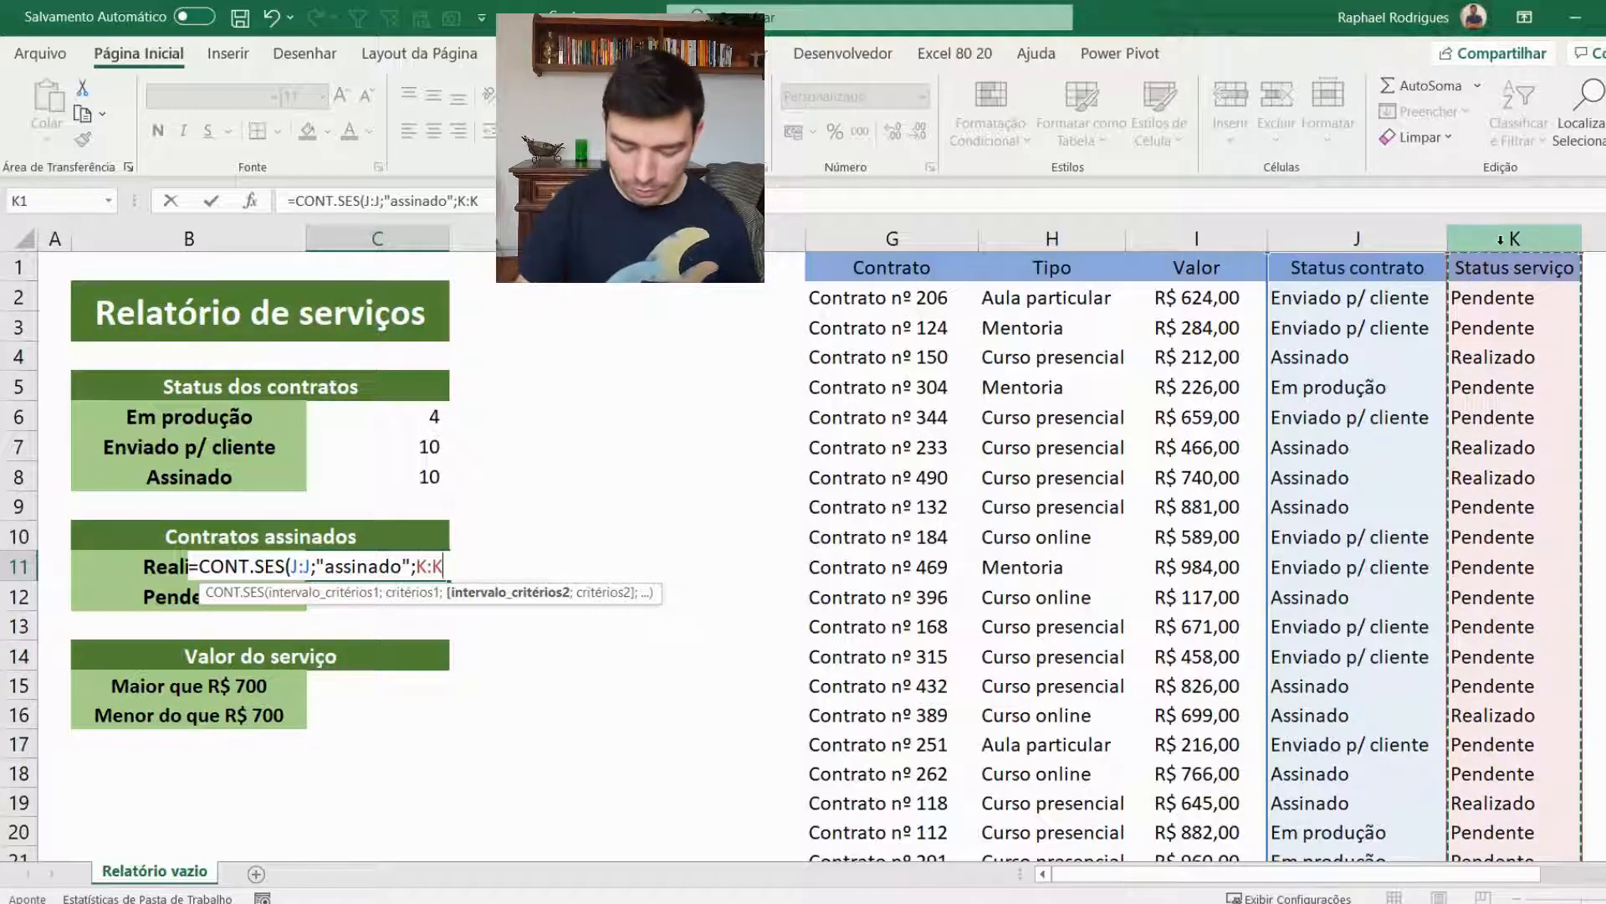
{"action": "type", "text": ";"}
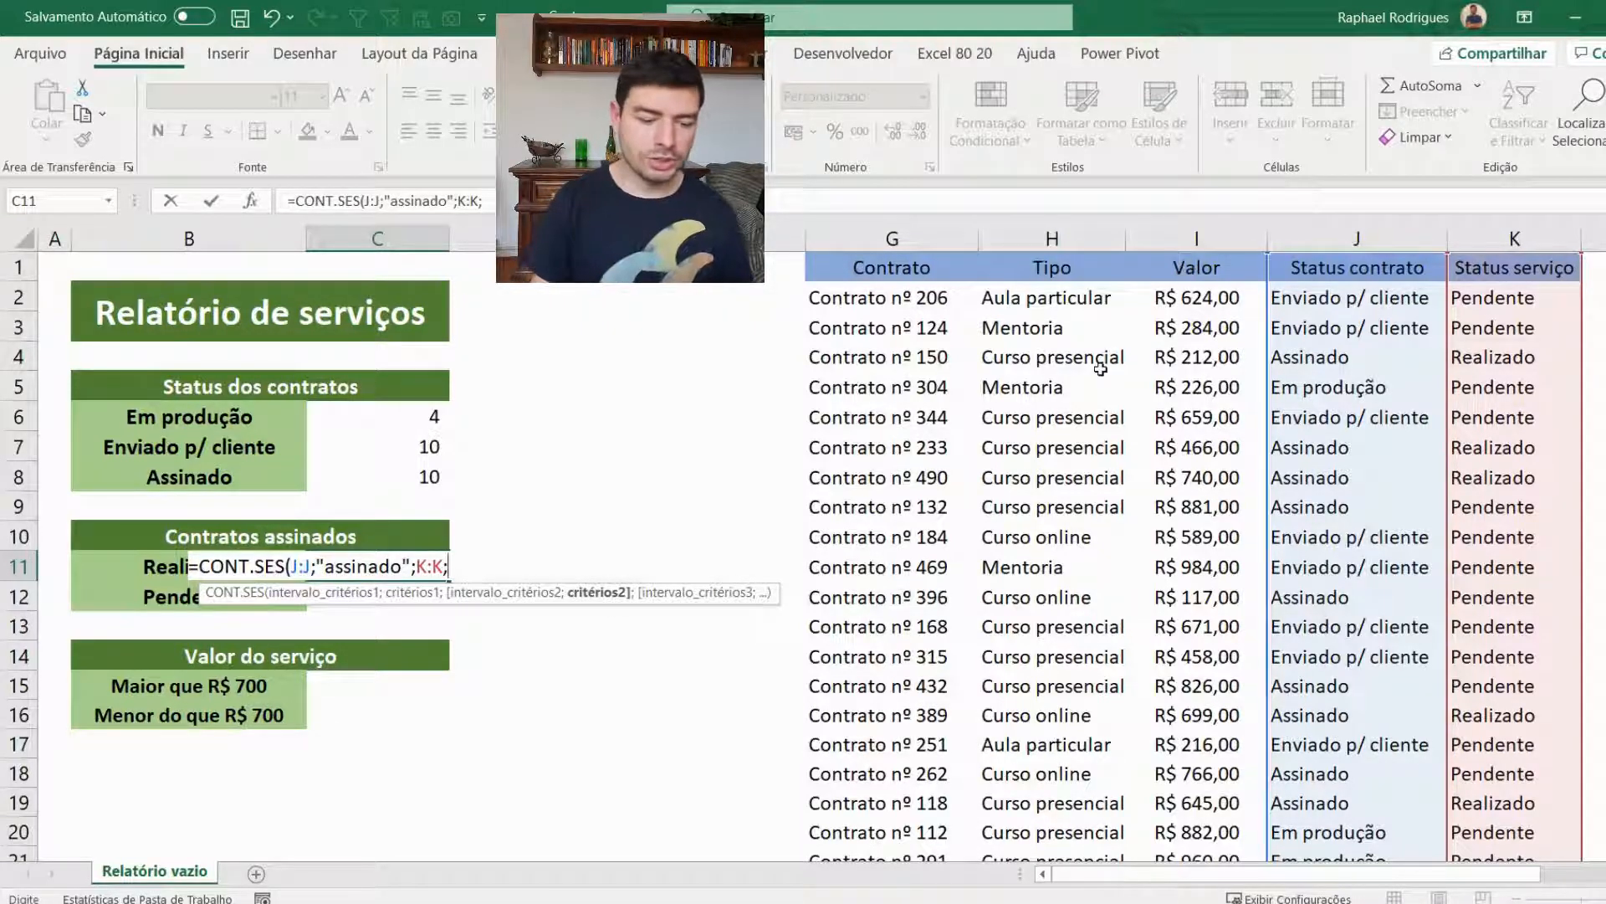
{"action": "left_click", "coordinate": [140, 568]}
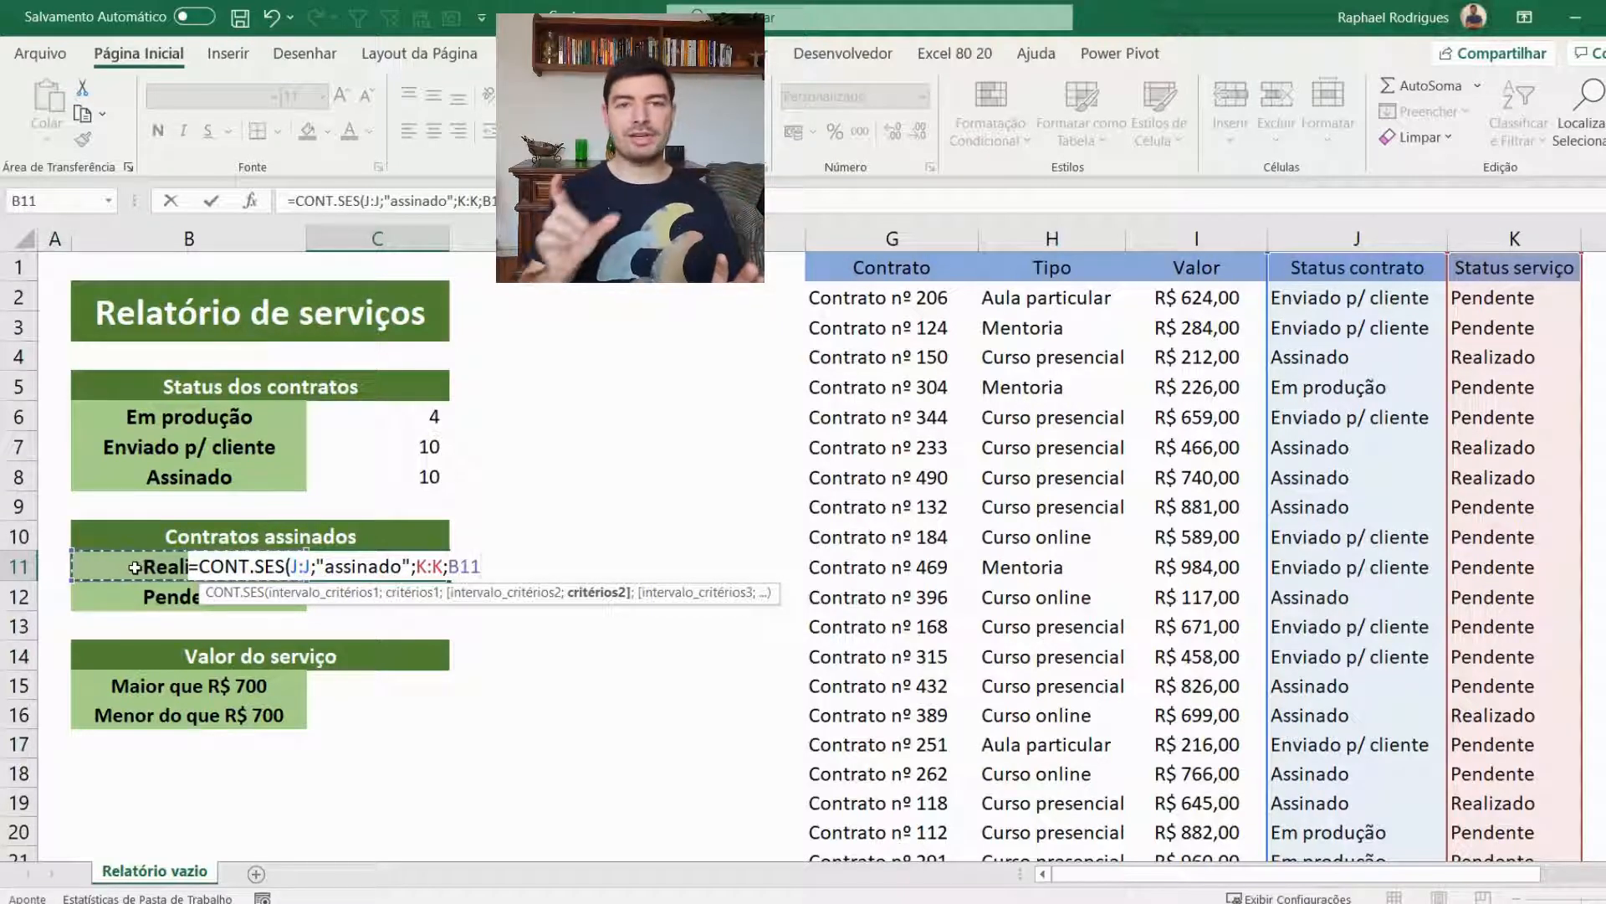
{"action": "type", "text": ")"}
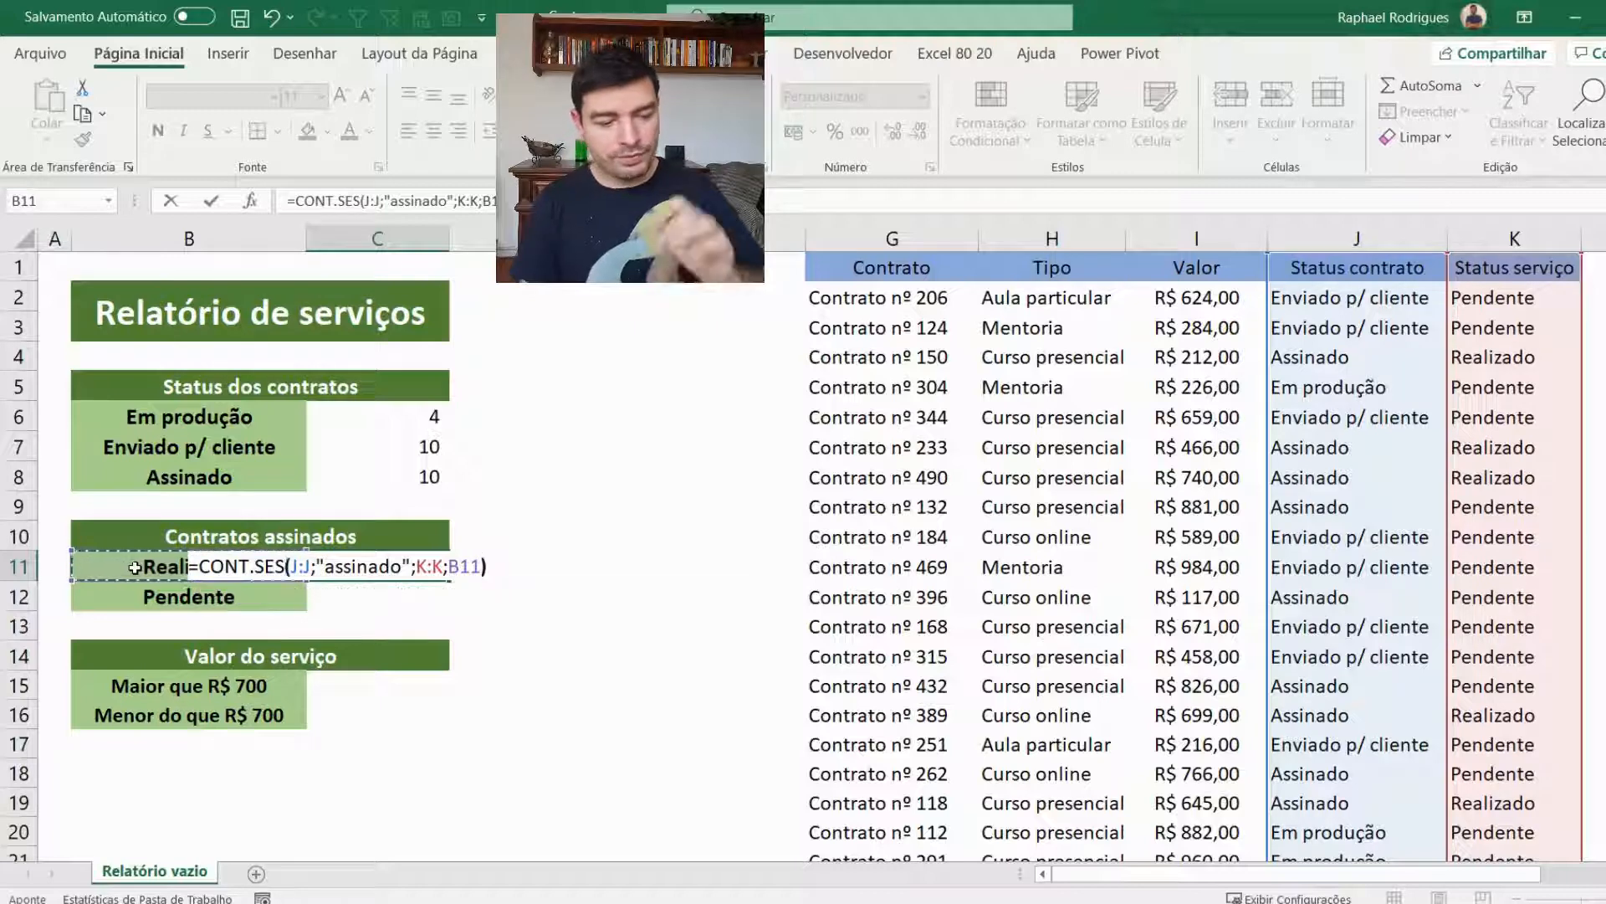
{"action": "key", "text": "Return"}
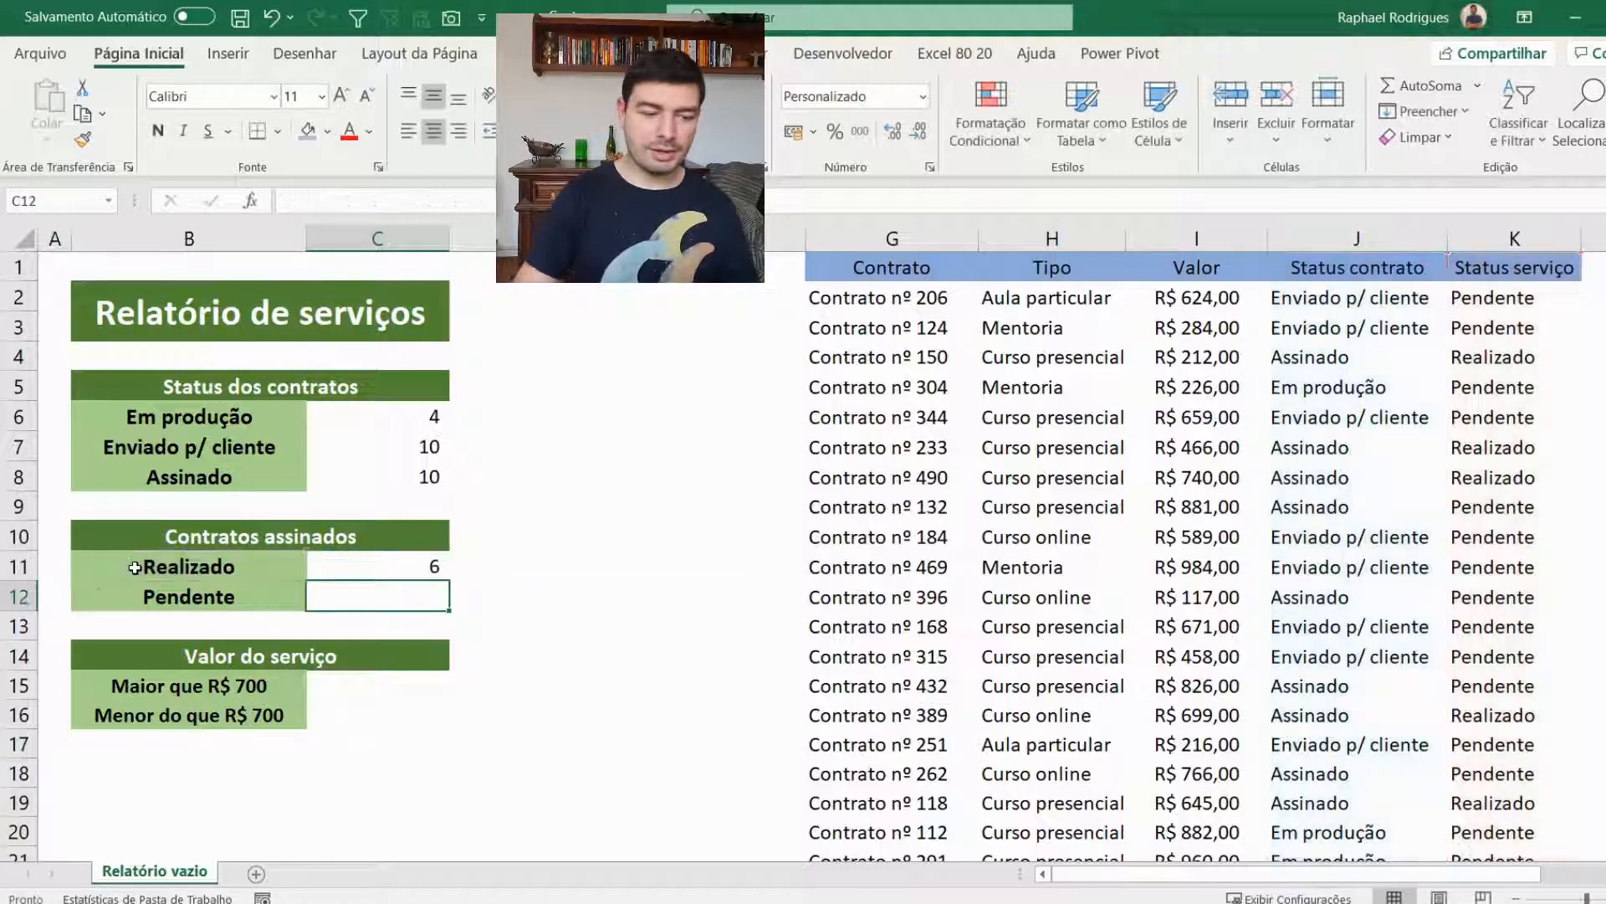
Step: Check the C11 count against the Status contrato and Status serviço pairs in rows 4, 7, 8 and 12
{"action": "left_click", "coordinate": [403, 566]}
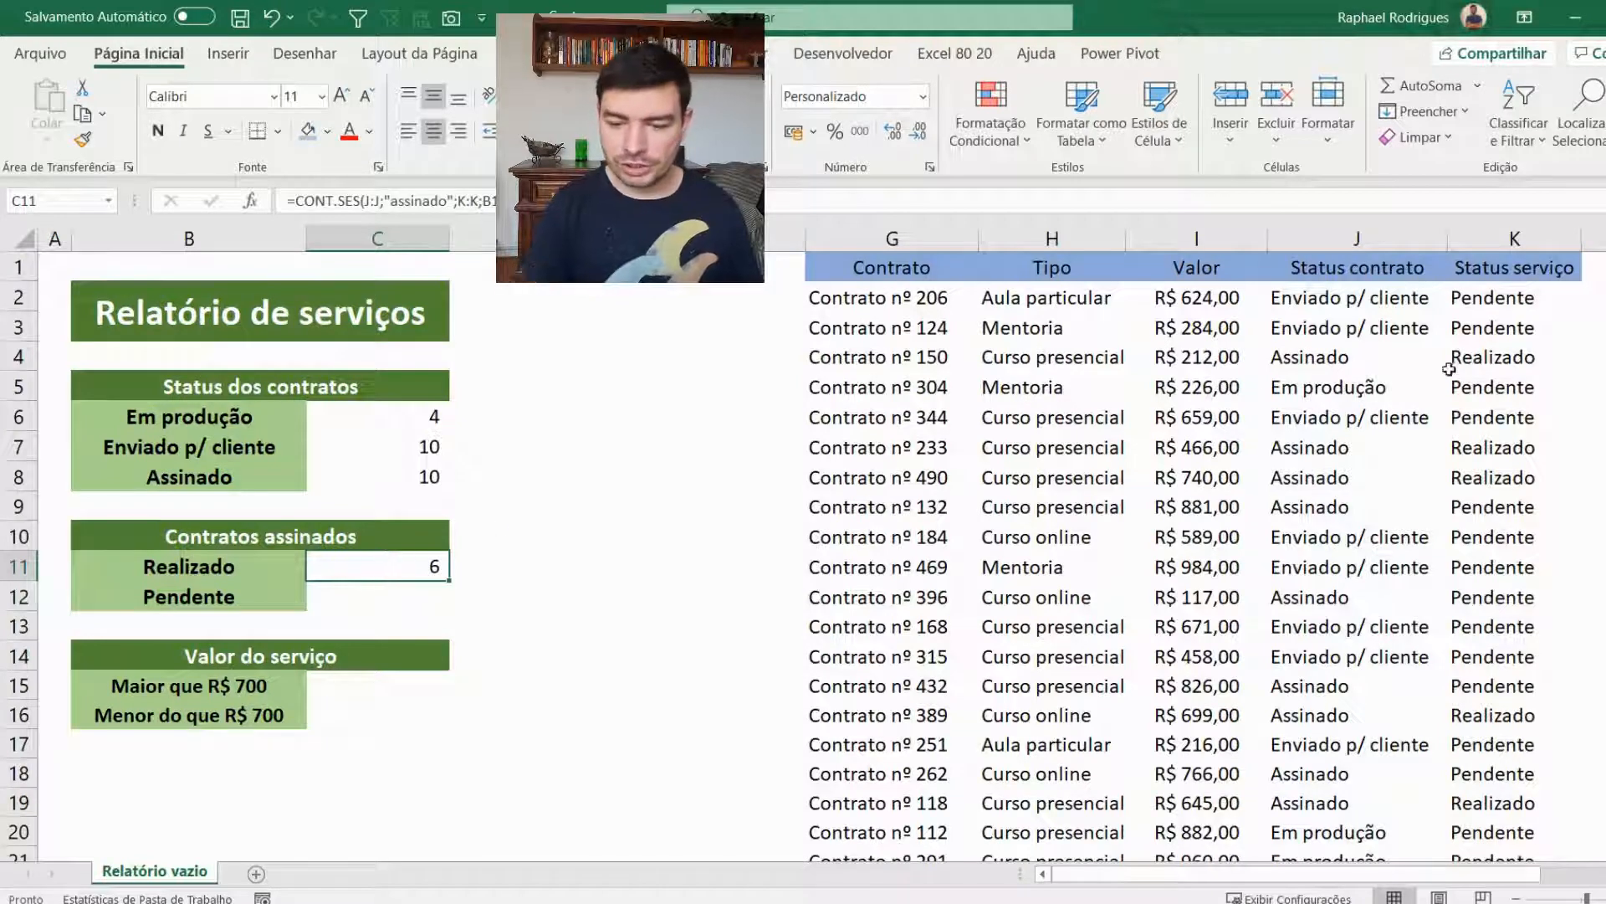
{"action": "left_click", "coordinate": [1342, 357]}
{"action": "left_click", "coordinate": [1492, 353]}
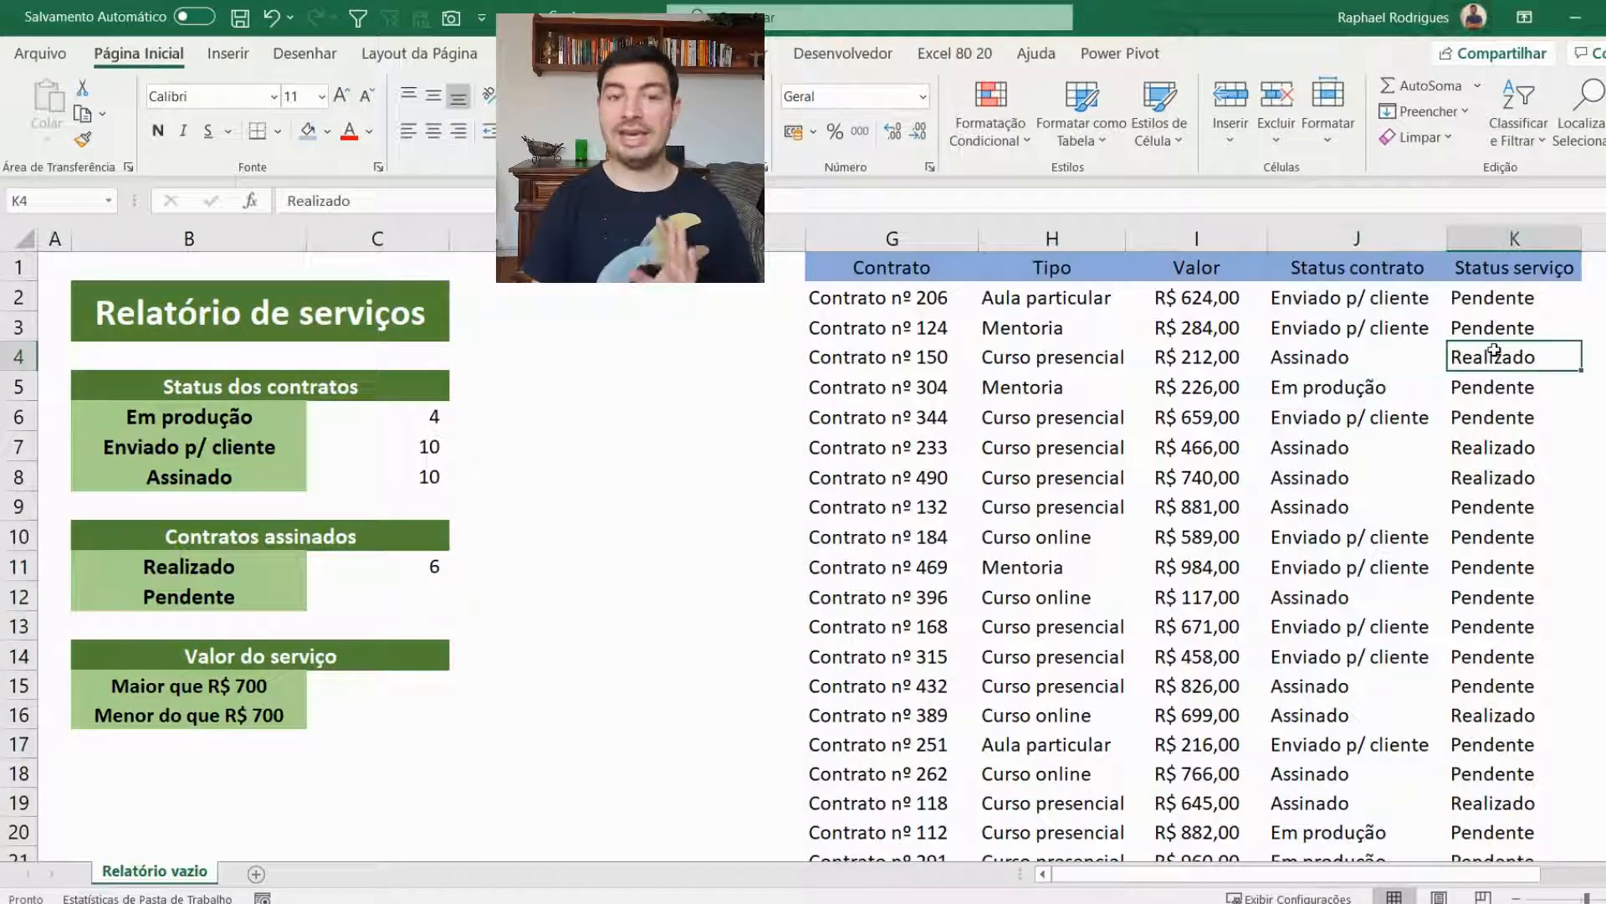
{"action": "left_click_drag", "start_coordinate": [1372, 361], "coordinate": [1488, 360]}
{"action": "left_click_drag", "start_coordinate": [1382, 448], "coordinate": [1468, 447]}
{"action": "left_click_drag", "start_coordinate": [1405, 476], "coordinate": [1482, 477]}
{"action": "left_click_drag", "start_coordinate": [1425, 594], "coordinate": [1471, 589]}
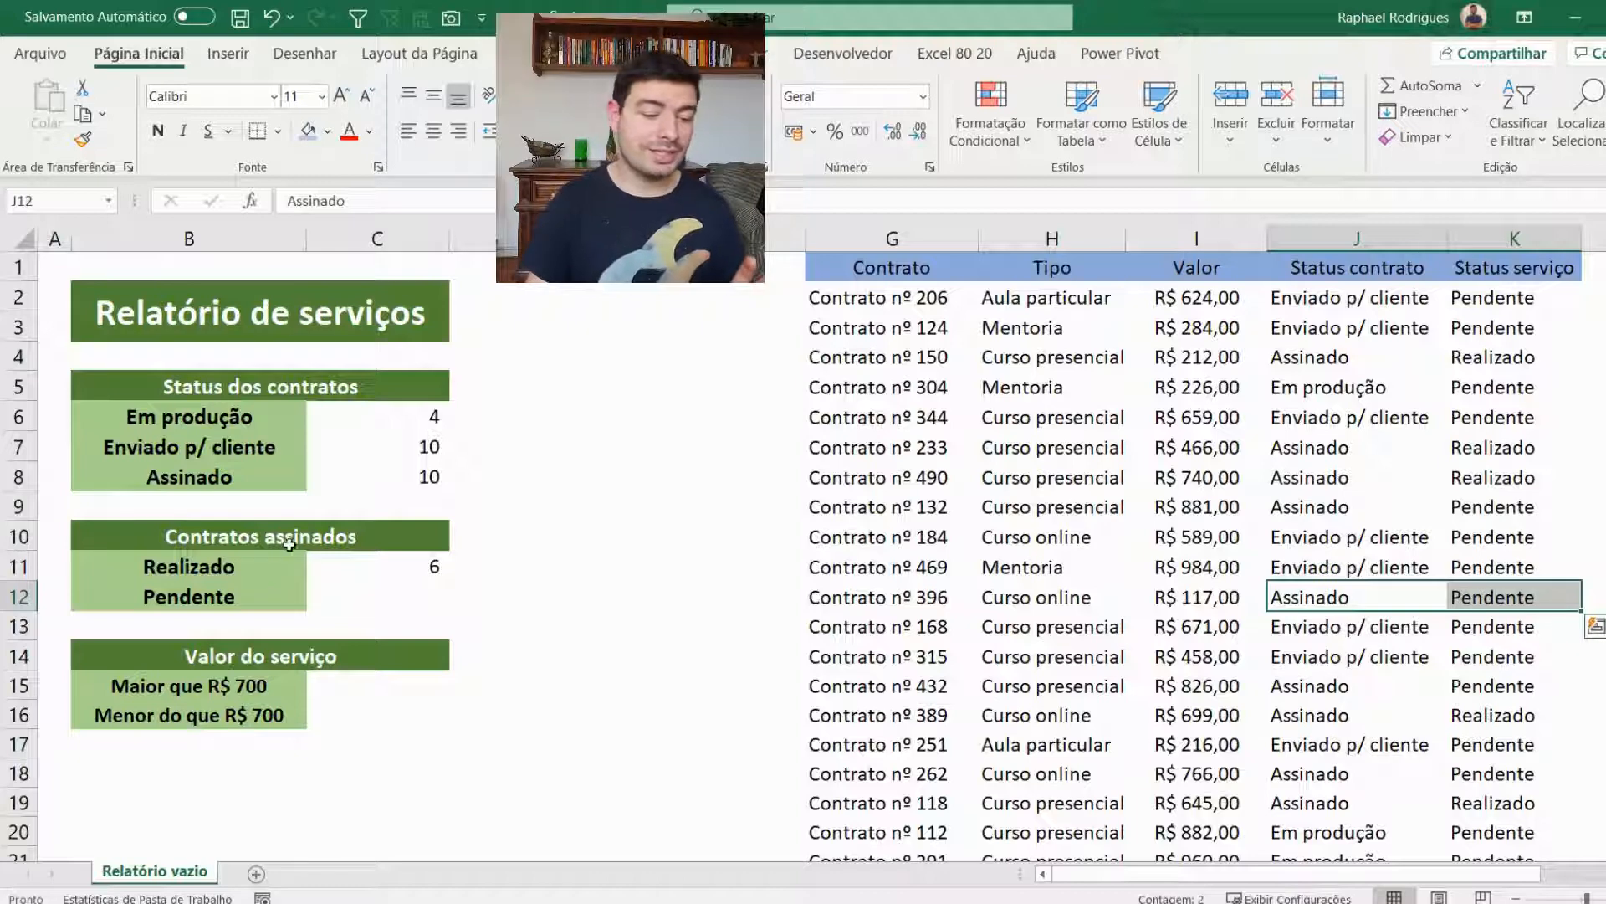
Step: Fill the C11 formula down to C12 for the pending contracts and check the references in the copied formula
{"action": "left_click", "coordinate": [406, 562]}
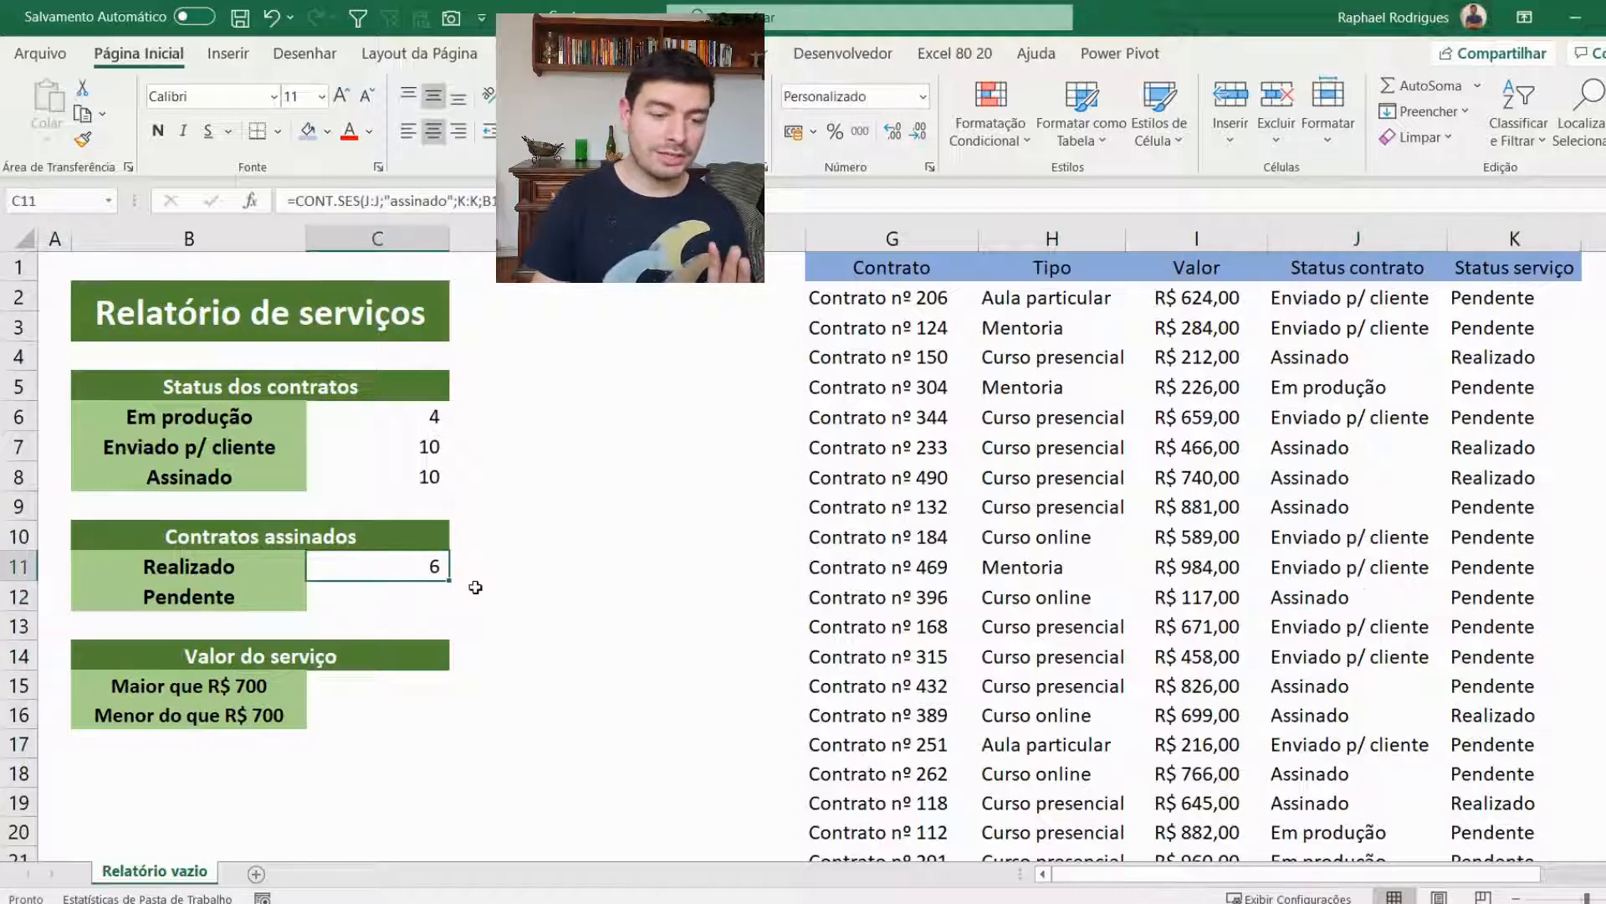
{"action": "left_click_drag", "start_coordinate": [448, 580], "coordinate": [444, 600]}
{"action": "left_click", "coordinate": [409, 597]}
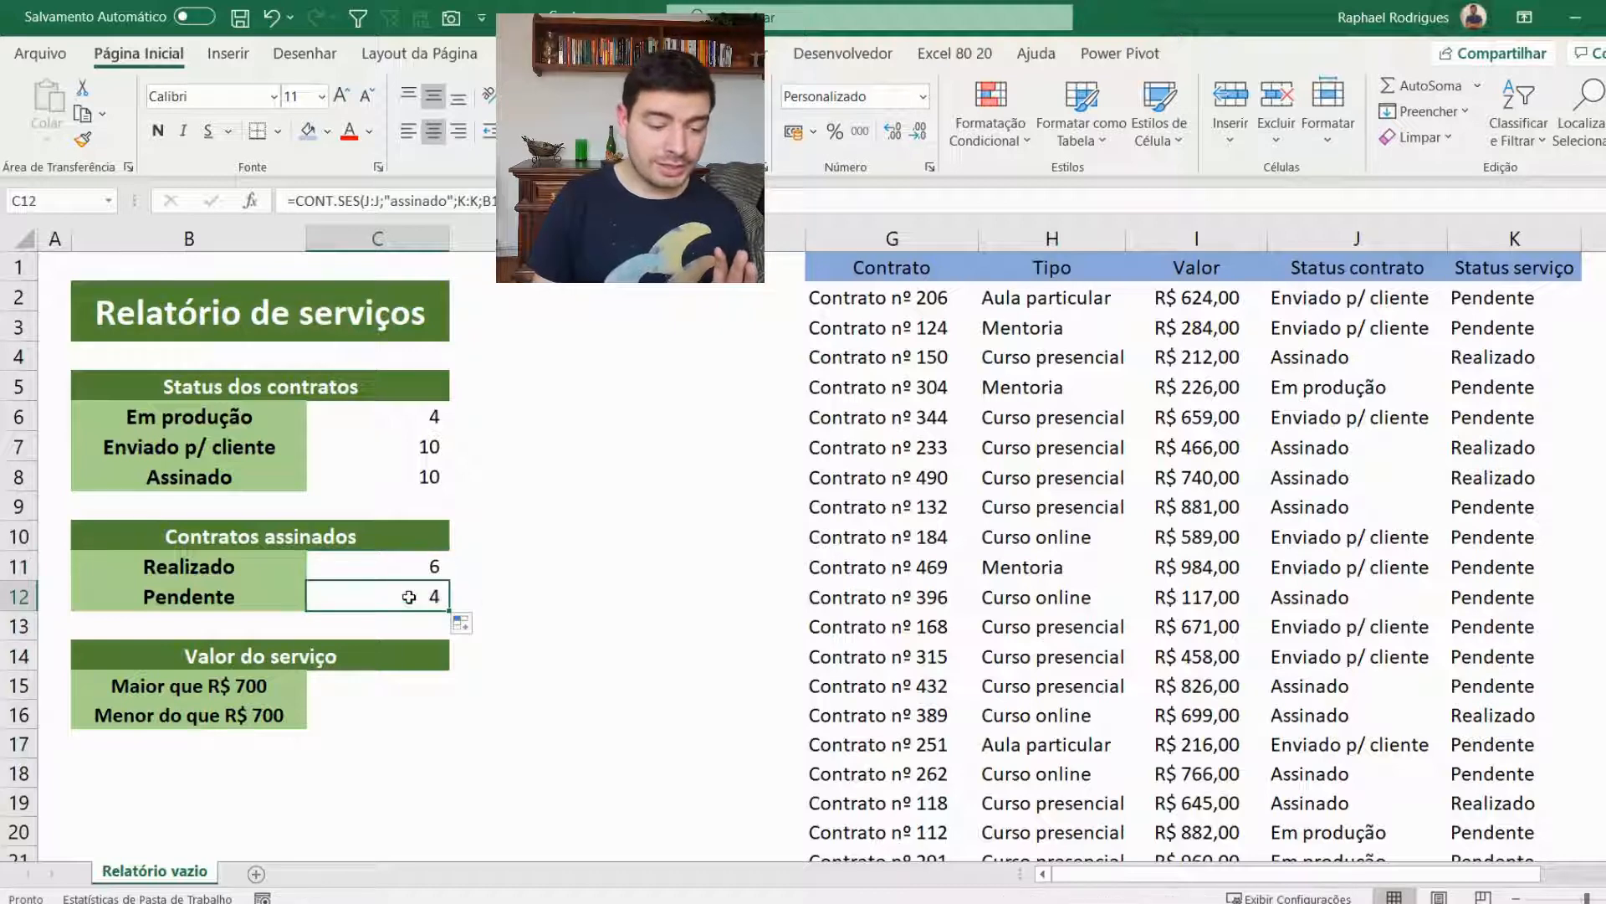
{"action": "left_click", "coordinate": [398, 568]}
{"action": "left_click", "coordinate": [396, 593]}
{"action": "left_click", "coordinate": [560, 200]}
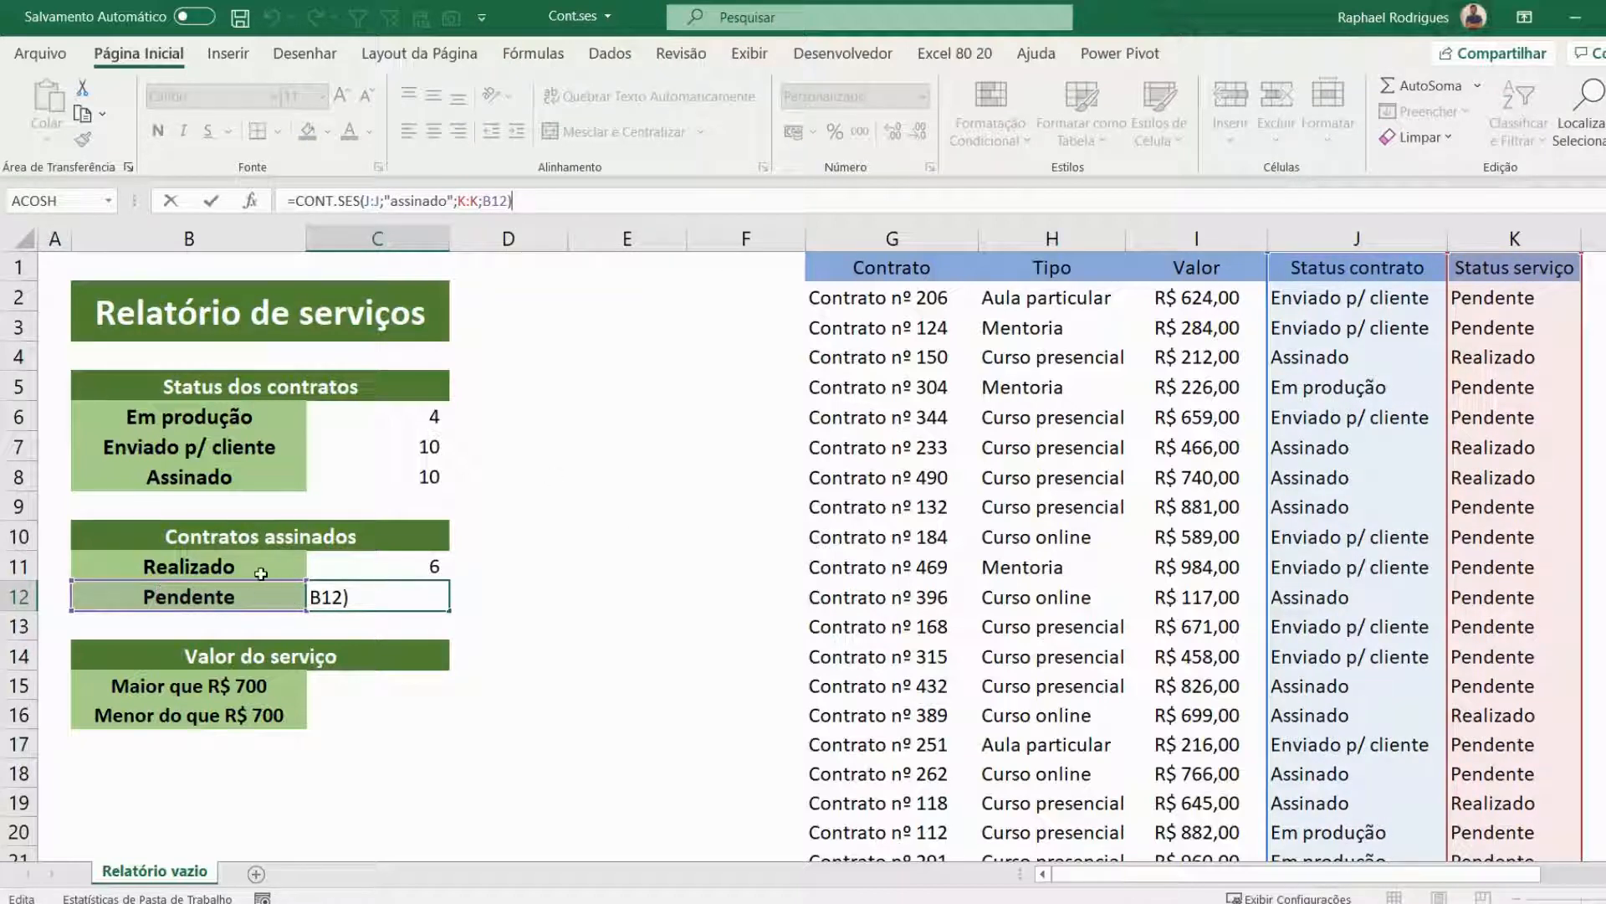
{"action": "left_click", "coordinate": [501, 201]}
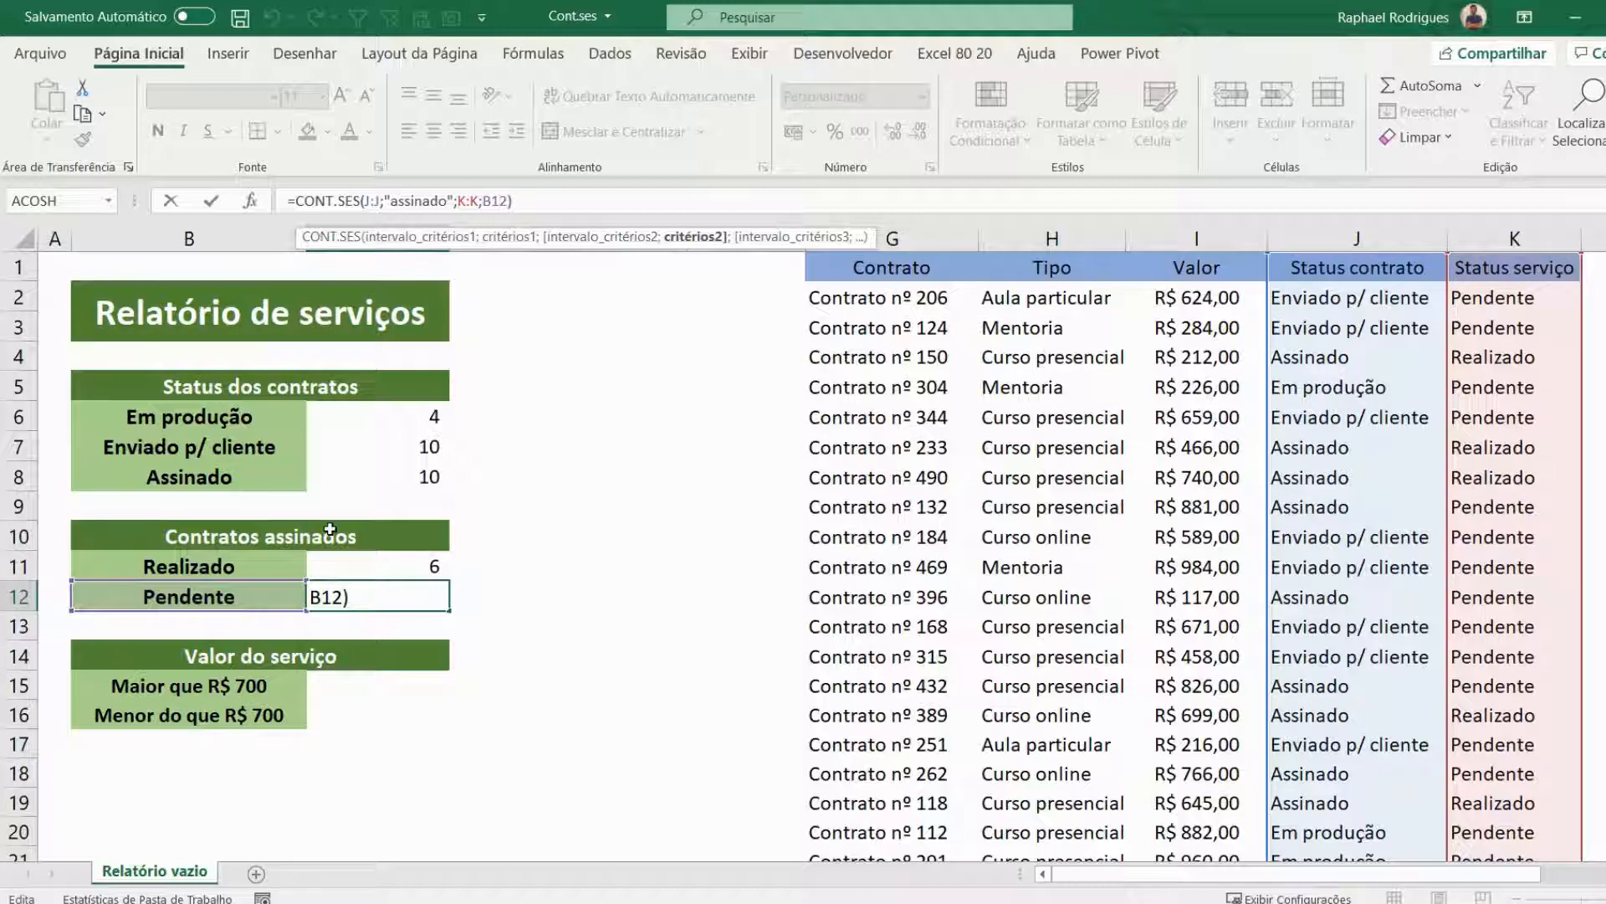
{"action": "key", "text": "Return"}
Step: Compare the Realizado and Pendente counts with the Assinado count in C8, and review the Status contrato and Status serviço entries
{"action": "left_click", "coordinate": [401, 578]}
{"action": "left_click", "coordinate": [401, 583]}
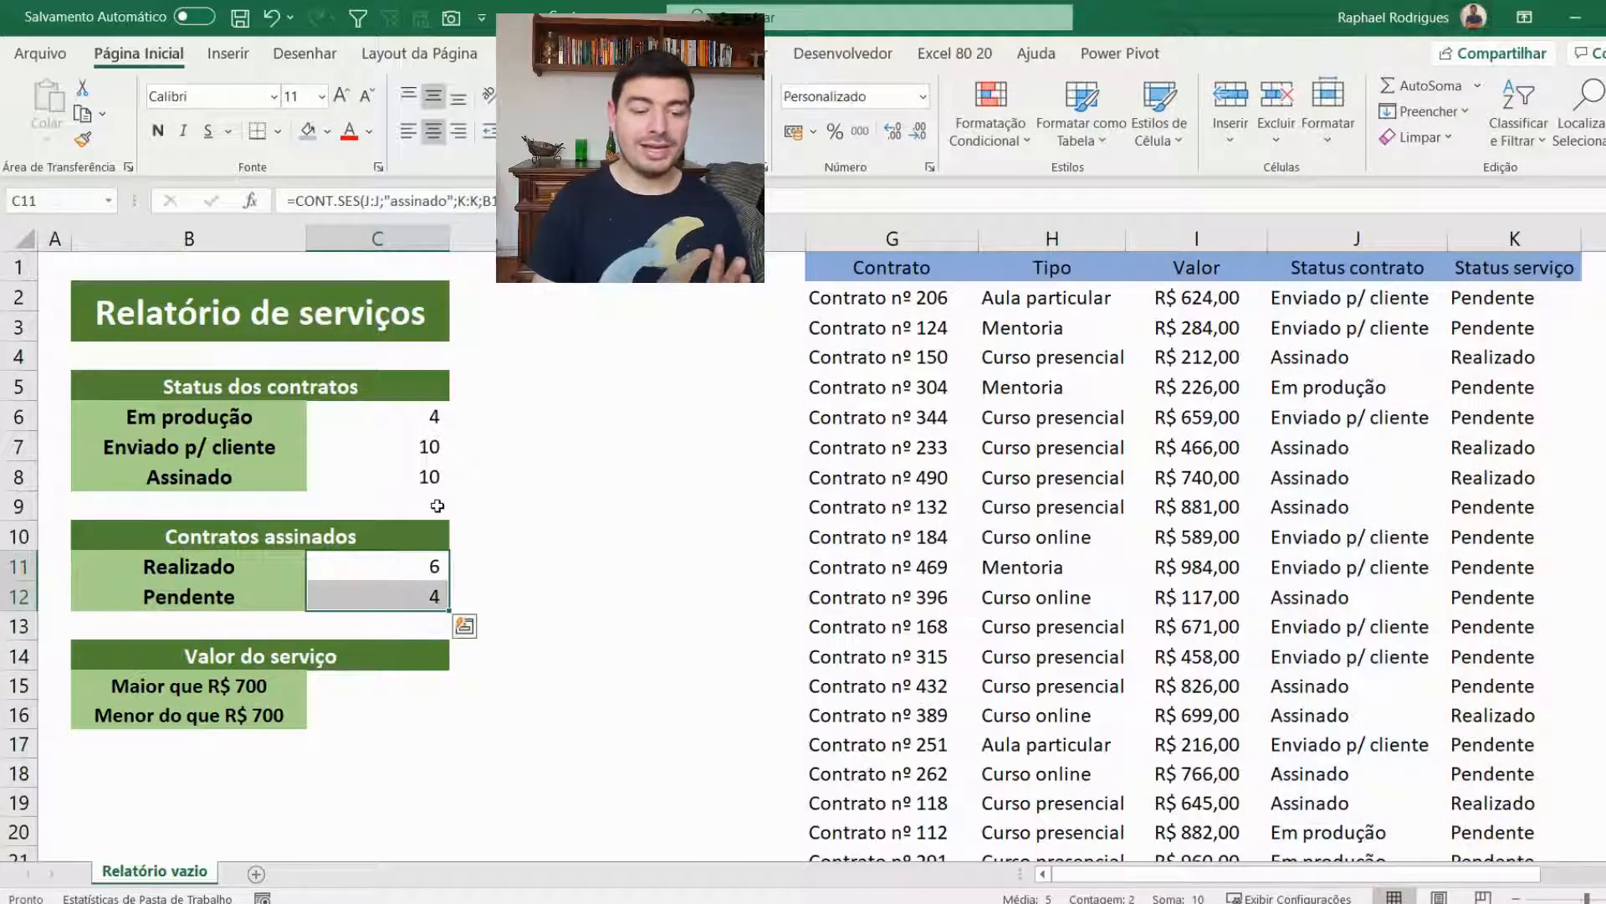
{"action": "left_click", "coordinate": [427, 477]}
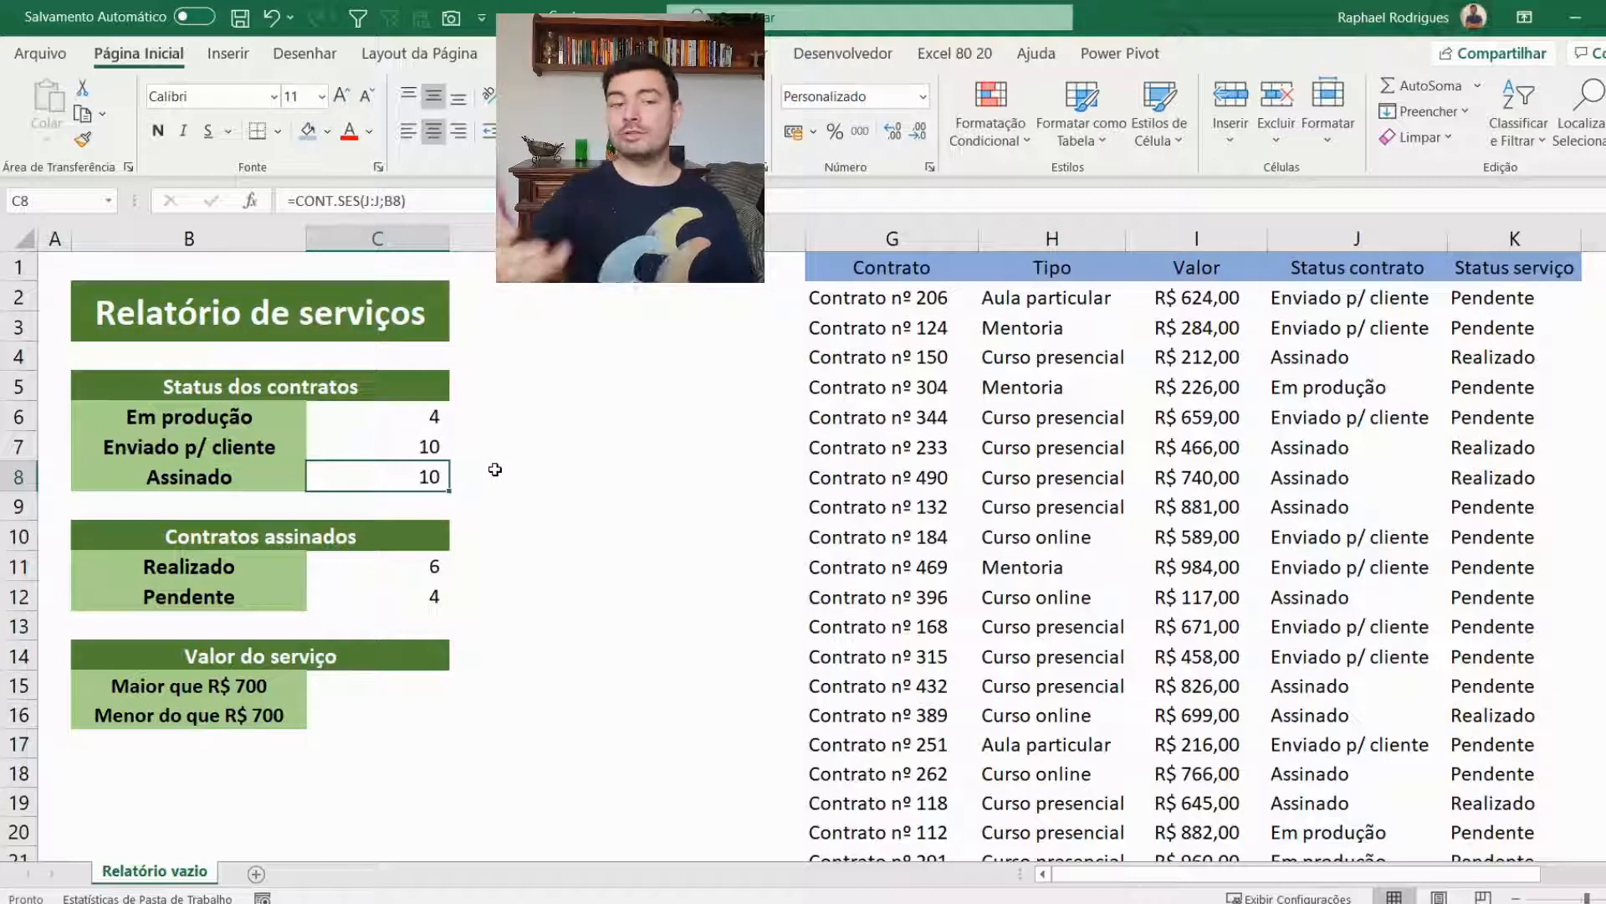
{"action": "left_click", "coordinate": [213, 417]}
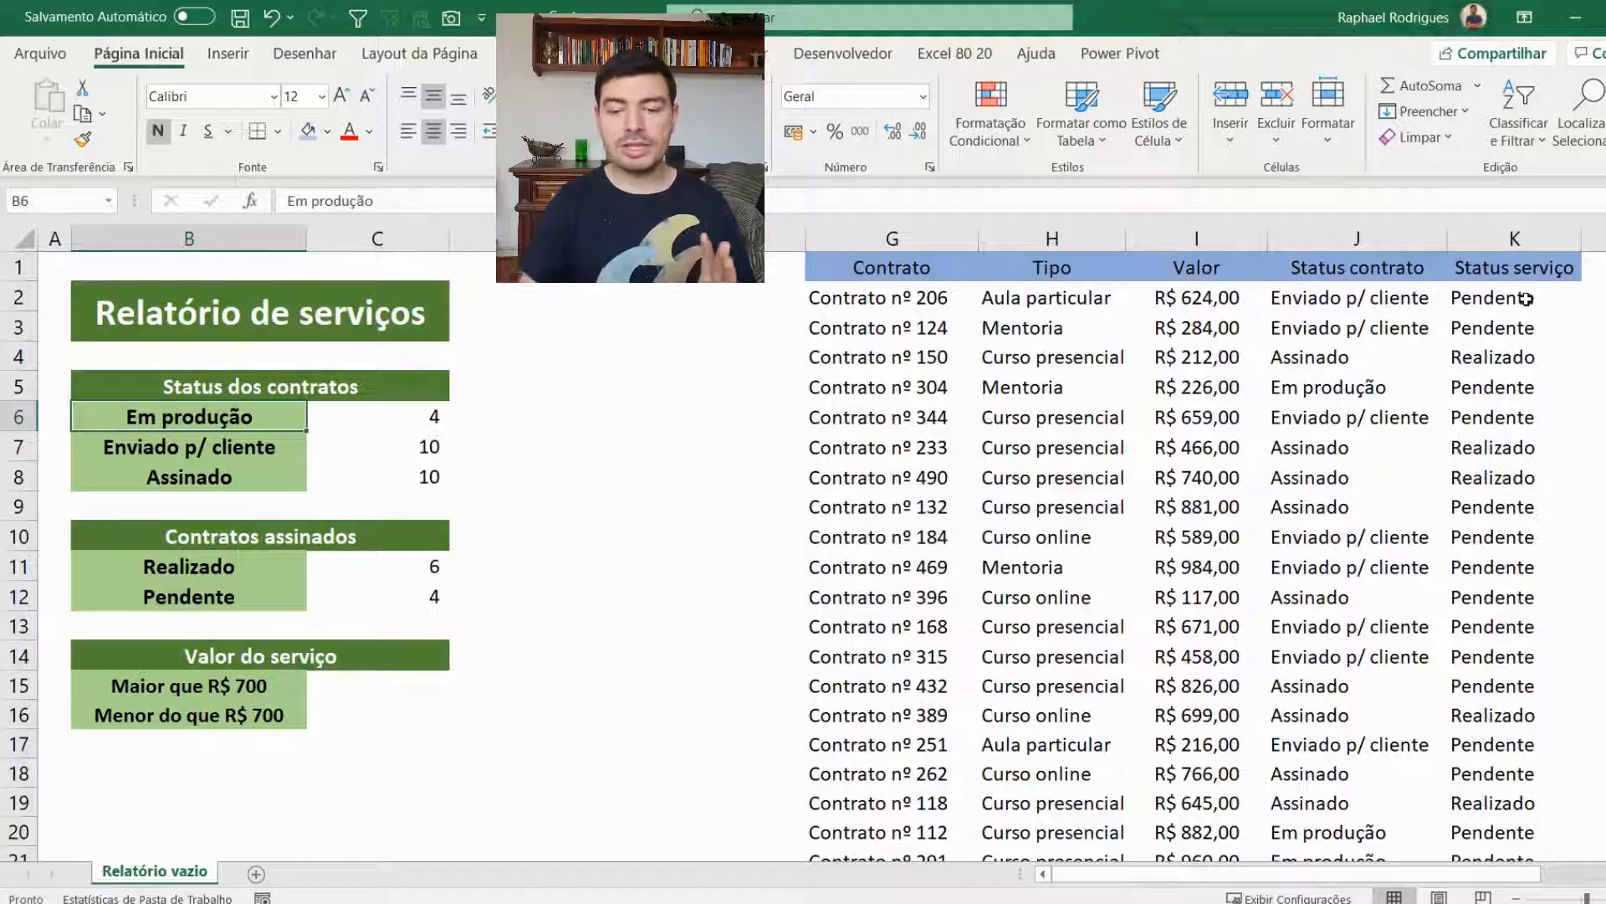
{"action": "left_click_drag", "start_coordinate": [1527, 298], "coordinate": [1506, 358]}
{"action": "left_click_drag", "start_coordinate": [1357, 303], "coordinate": [1338, 359]}
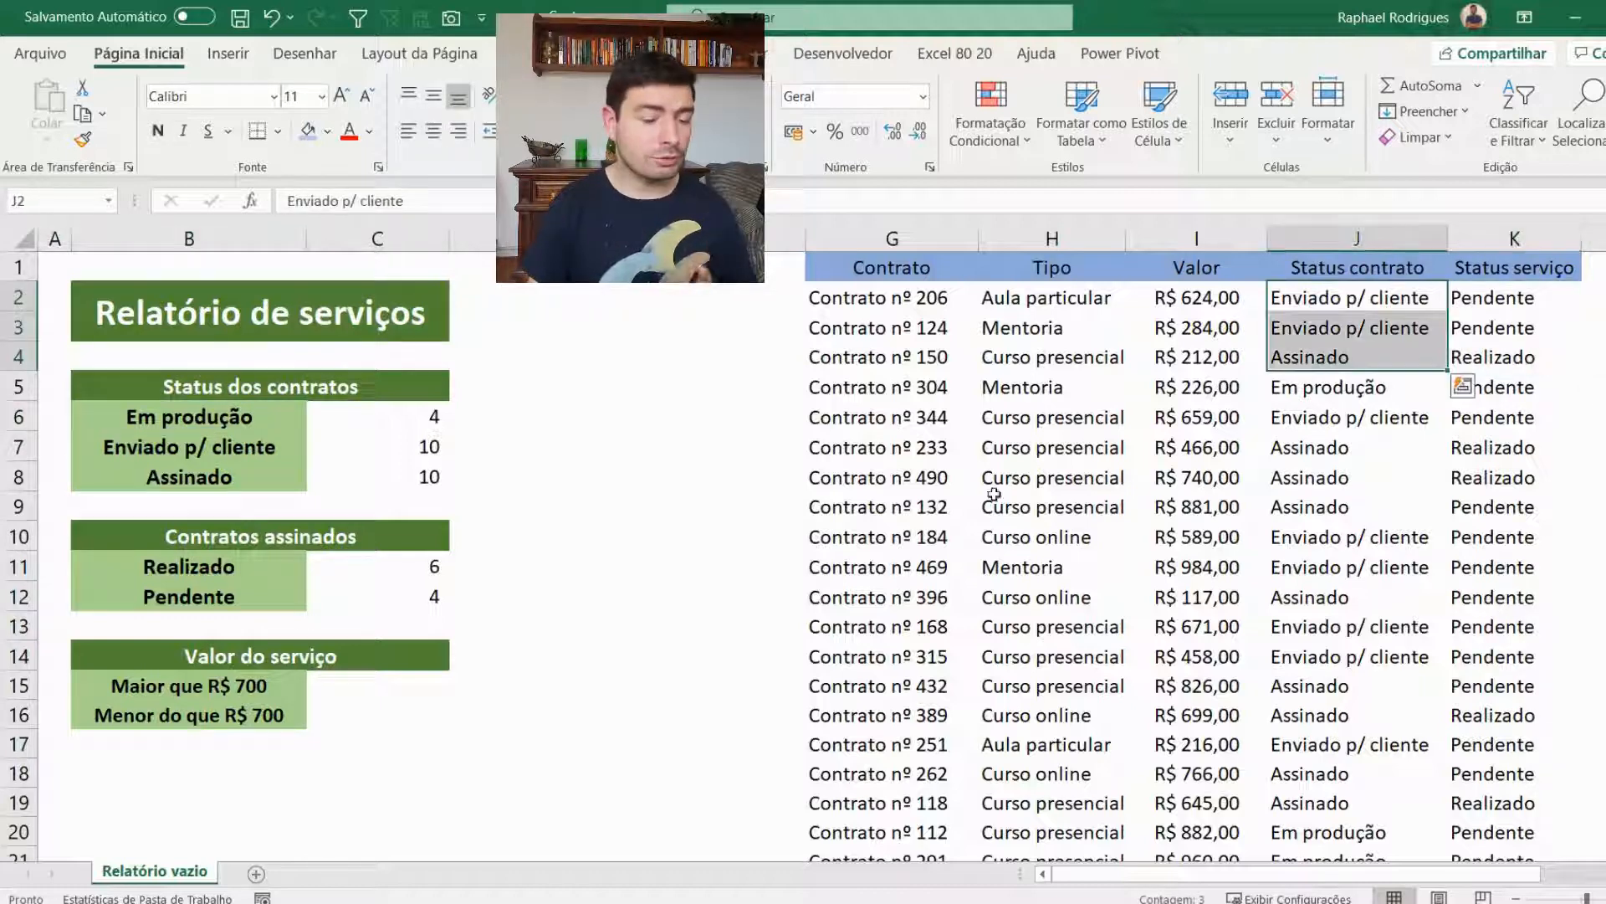
Step: Begin a CONT.SES formula in C15 with the Valor column, I:I, as the criteria range
{"action": "left_click", "coordinate": [367, 686]}
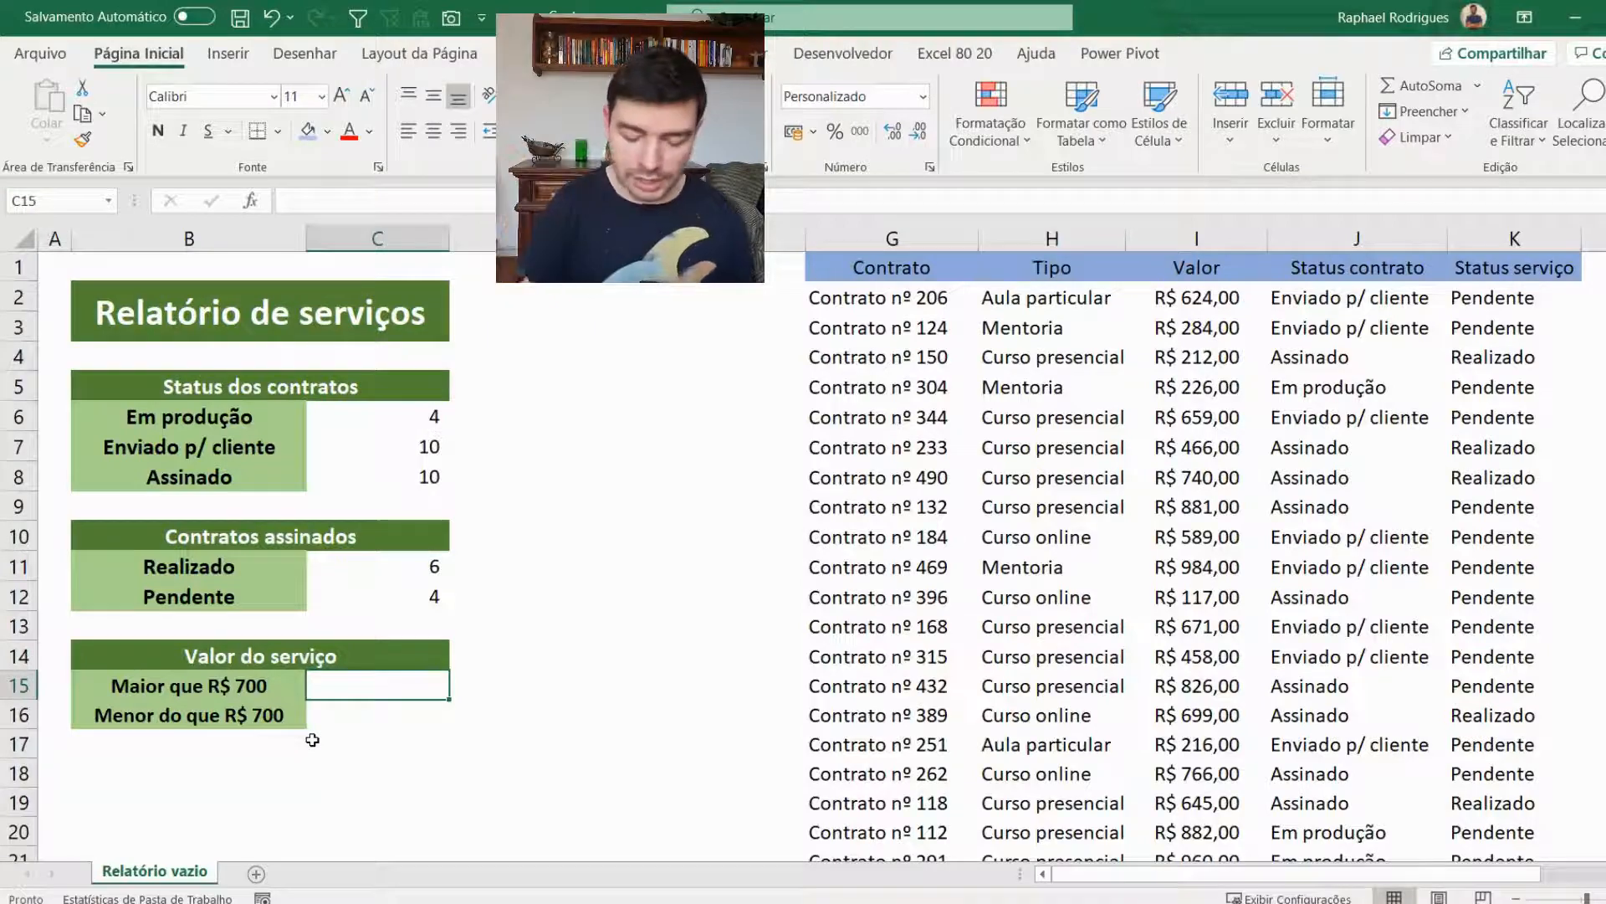
{"action": "type", "text": "="}
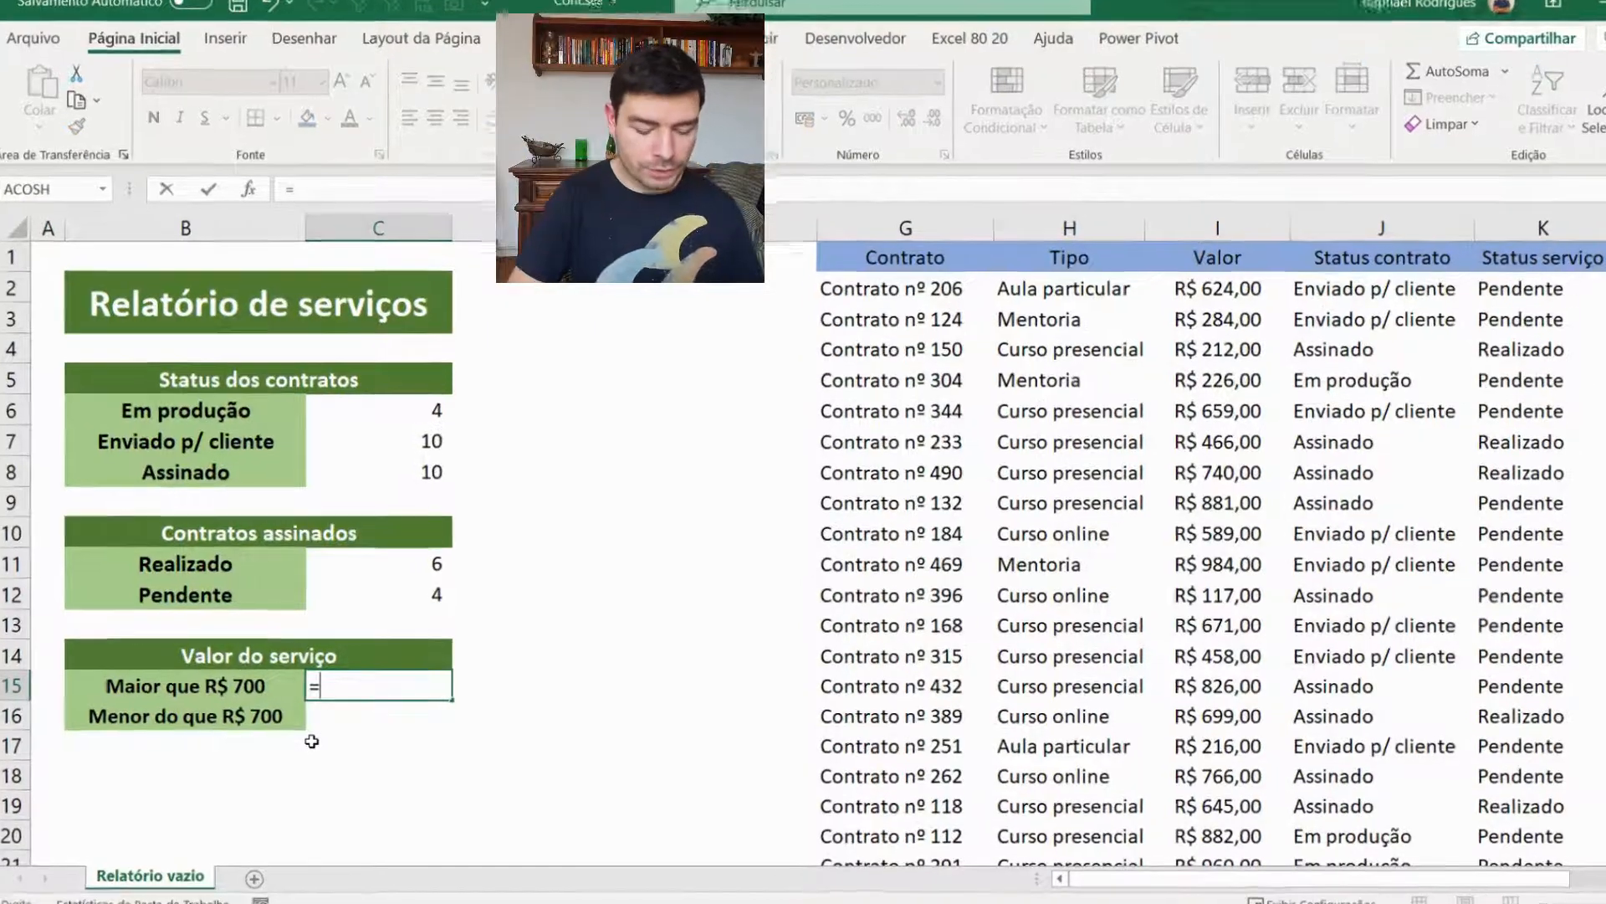
{"action": "type", "text": "cont"}
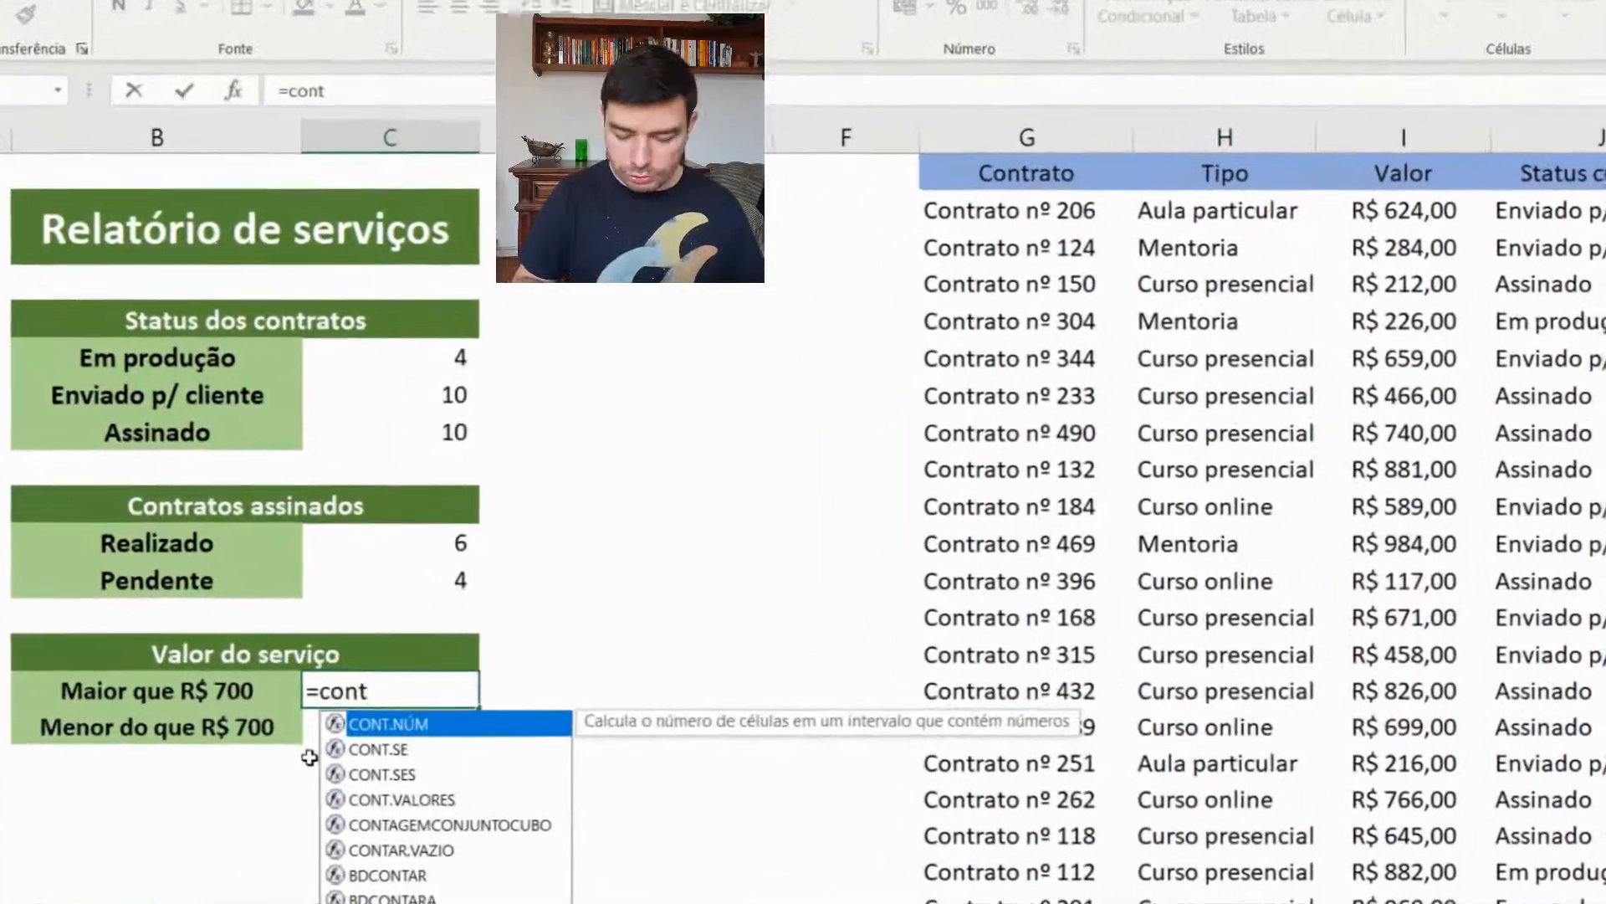
{"action": "key", "text": "Down"}
{"action": "key", "text": "Down"}
{"action": "key", "text": "Tab"}
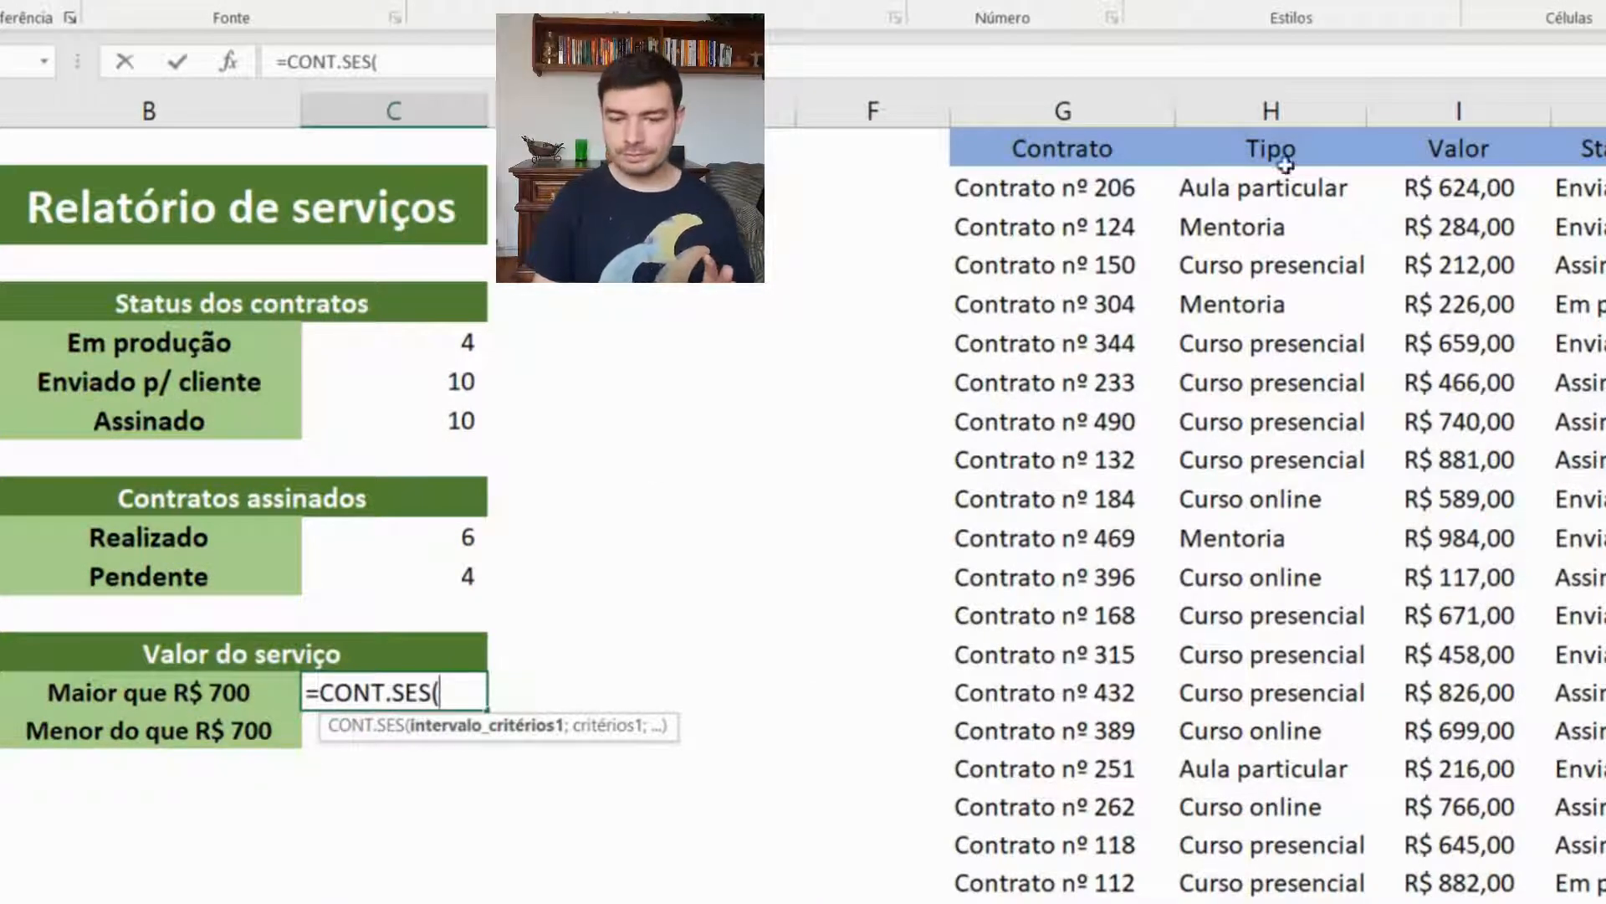
{"action": "left_click", "coordinate": [1413, 92]}
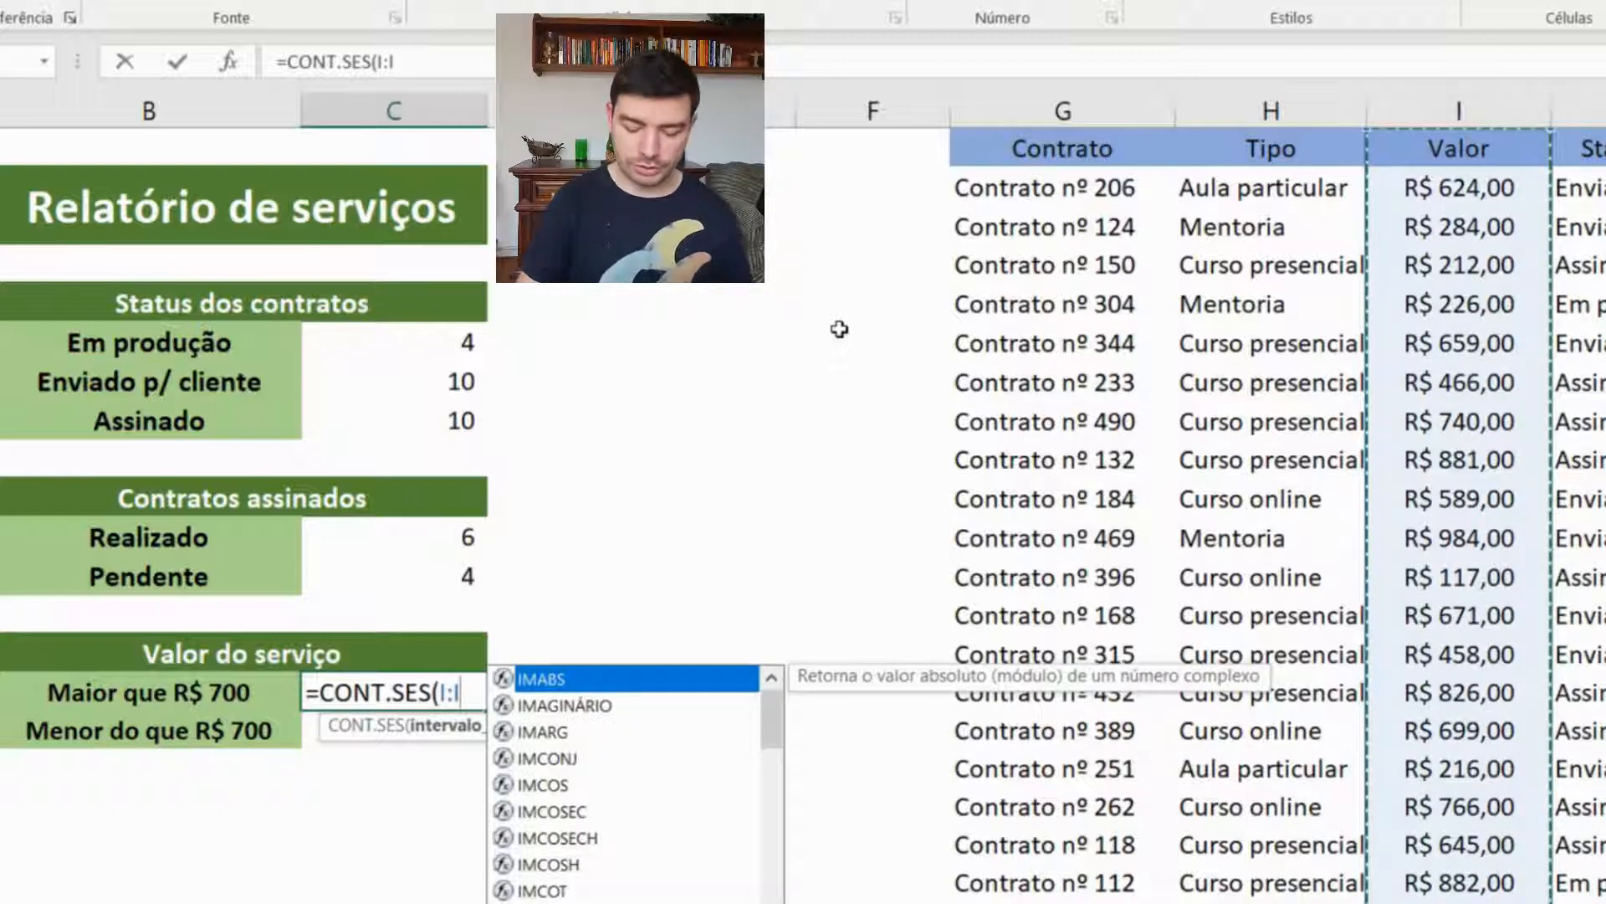
Step: Complete the C15 formula with the criterion ">700" and check it against the amounts in the Valor column
{"action": "type", "text": ";"}
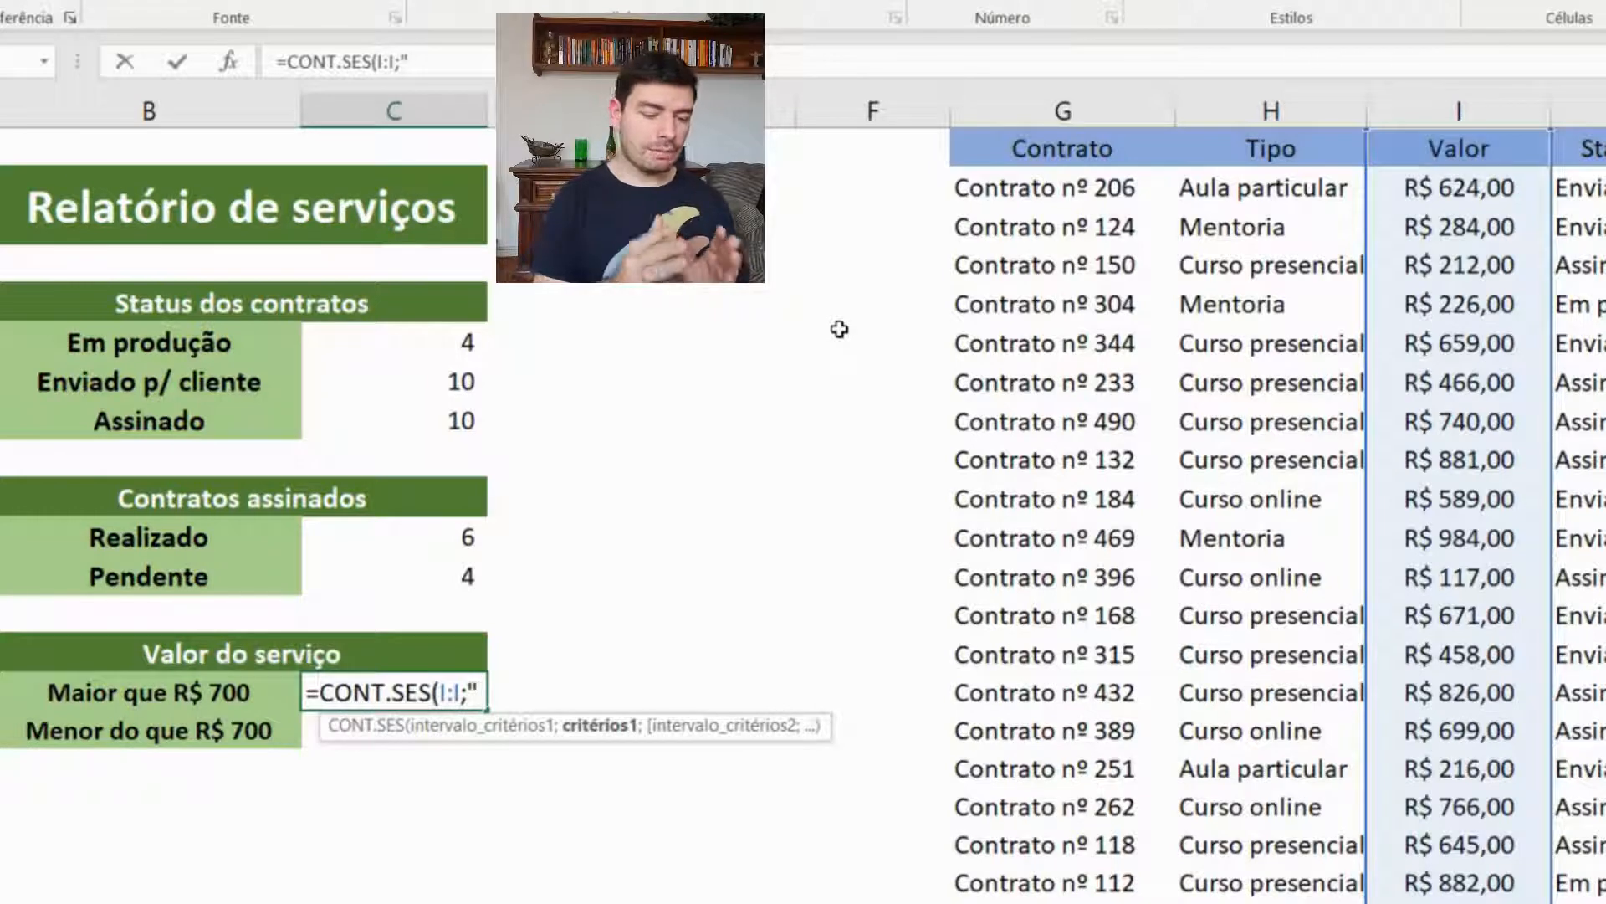
{"action": "type", "text": ">"}
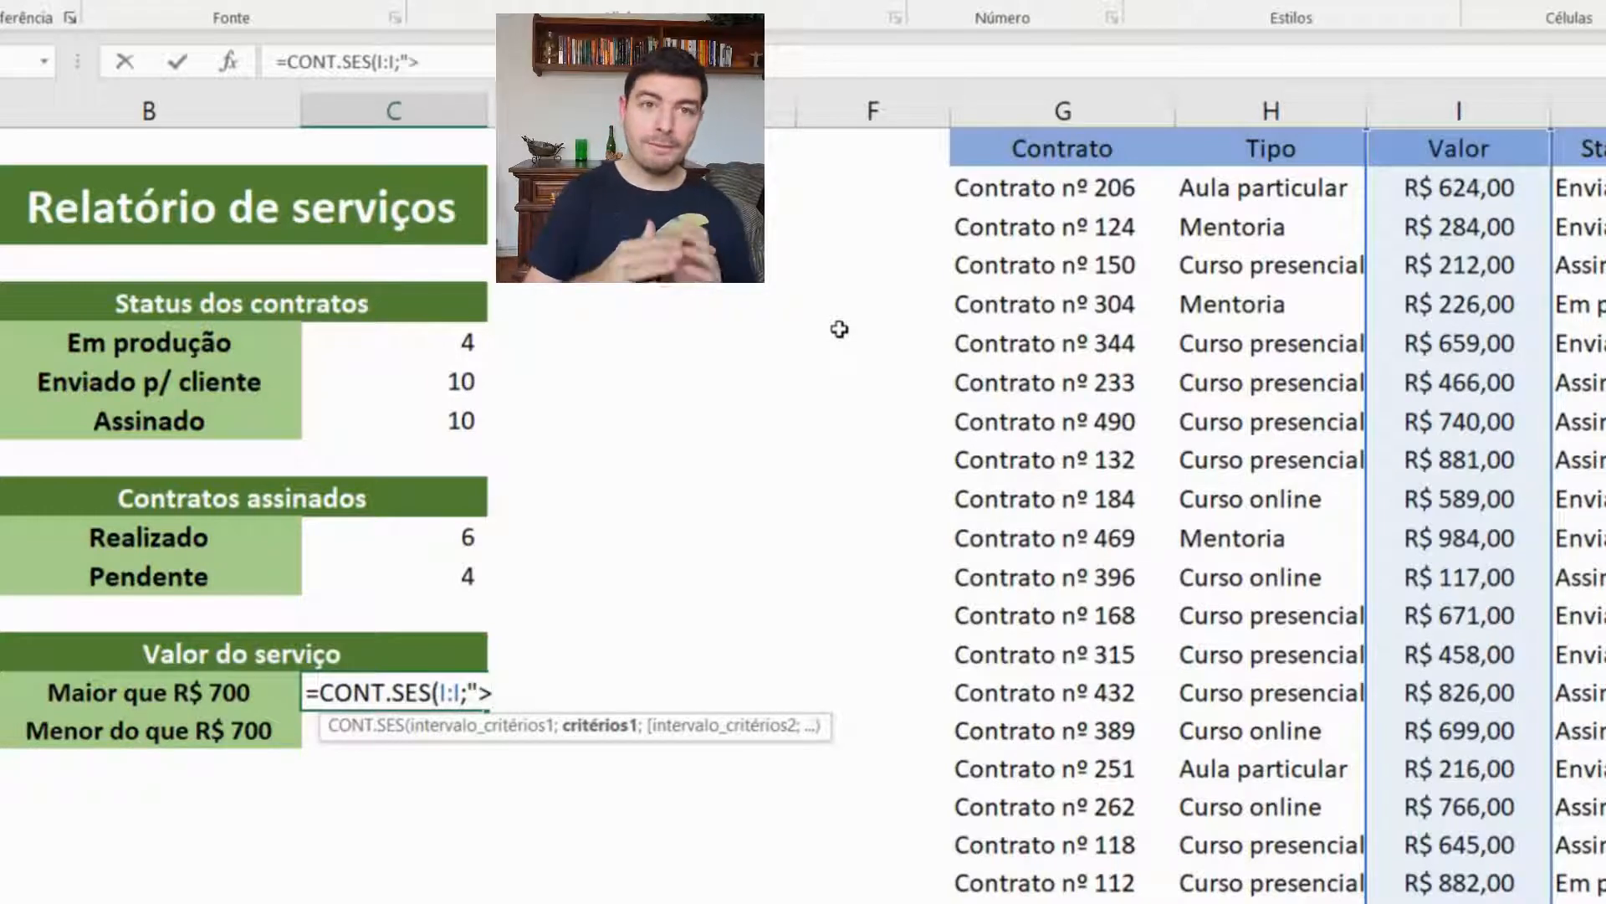
{"action": "type", "text": "700"}
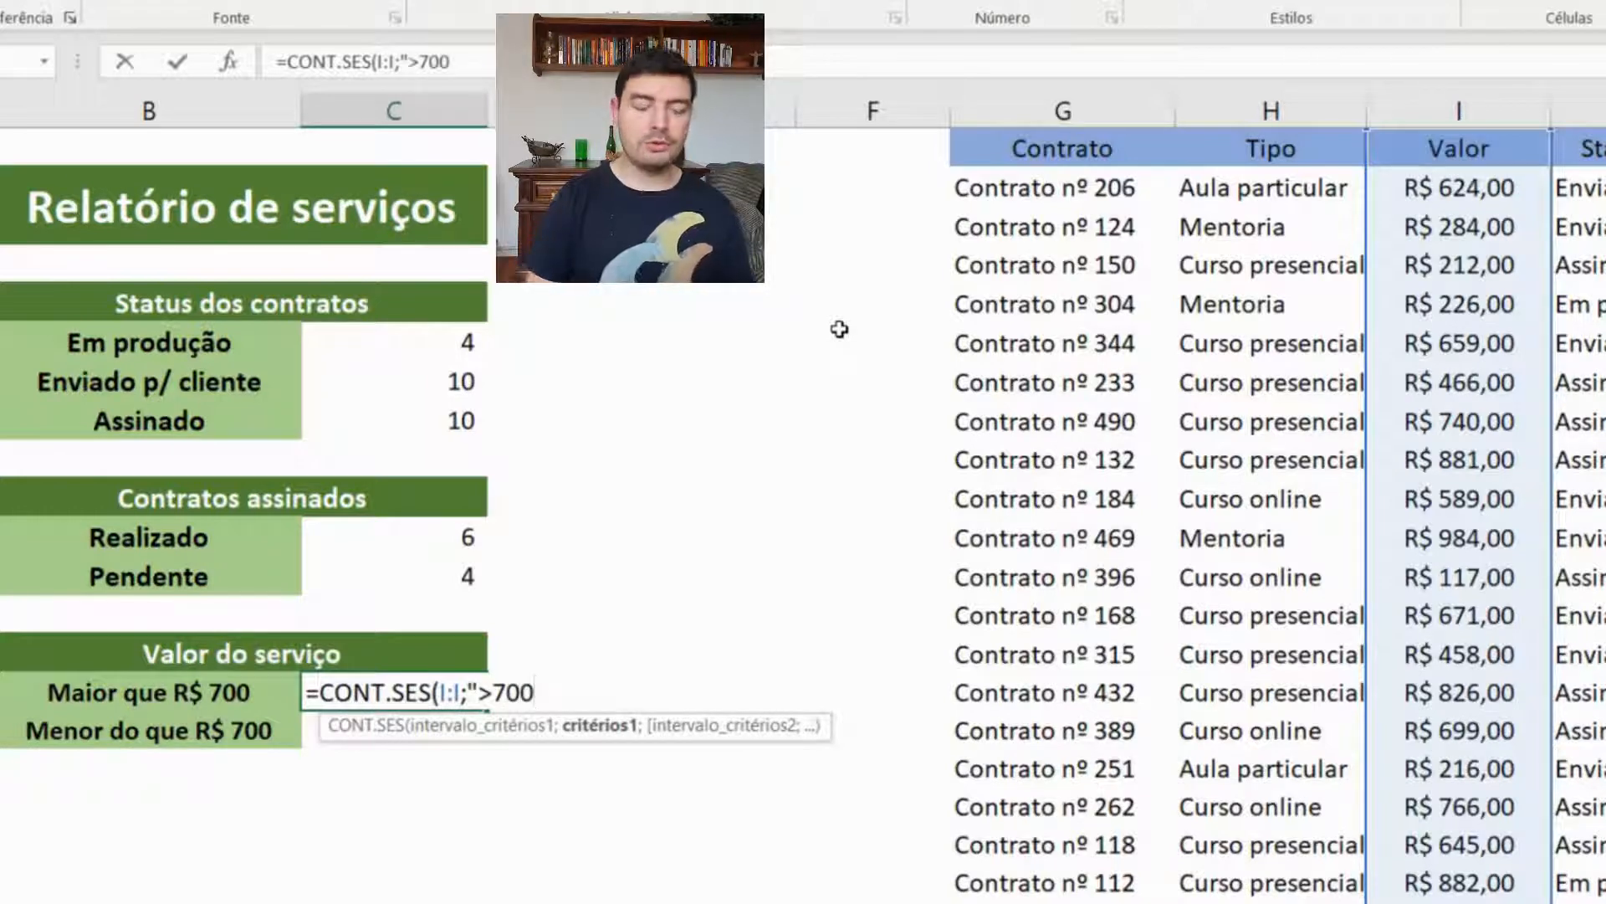
{"action": "type", "text": "\""}
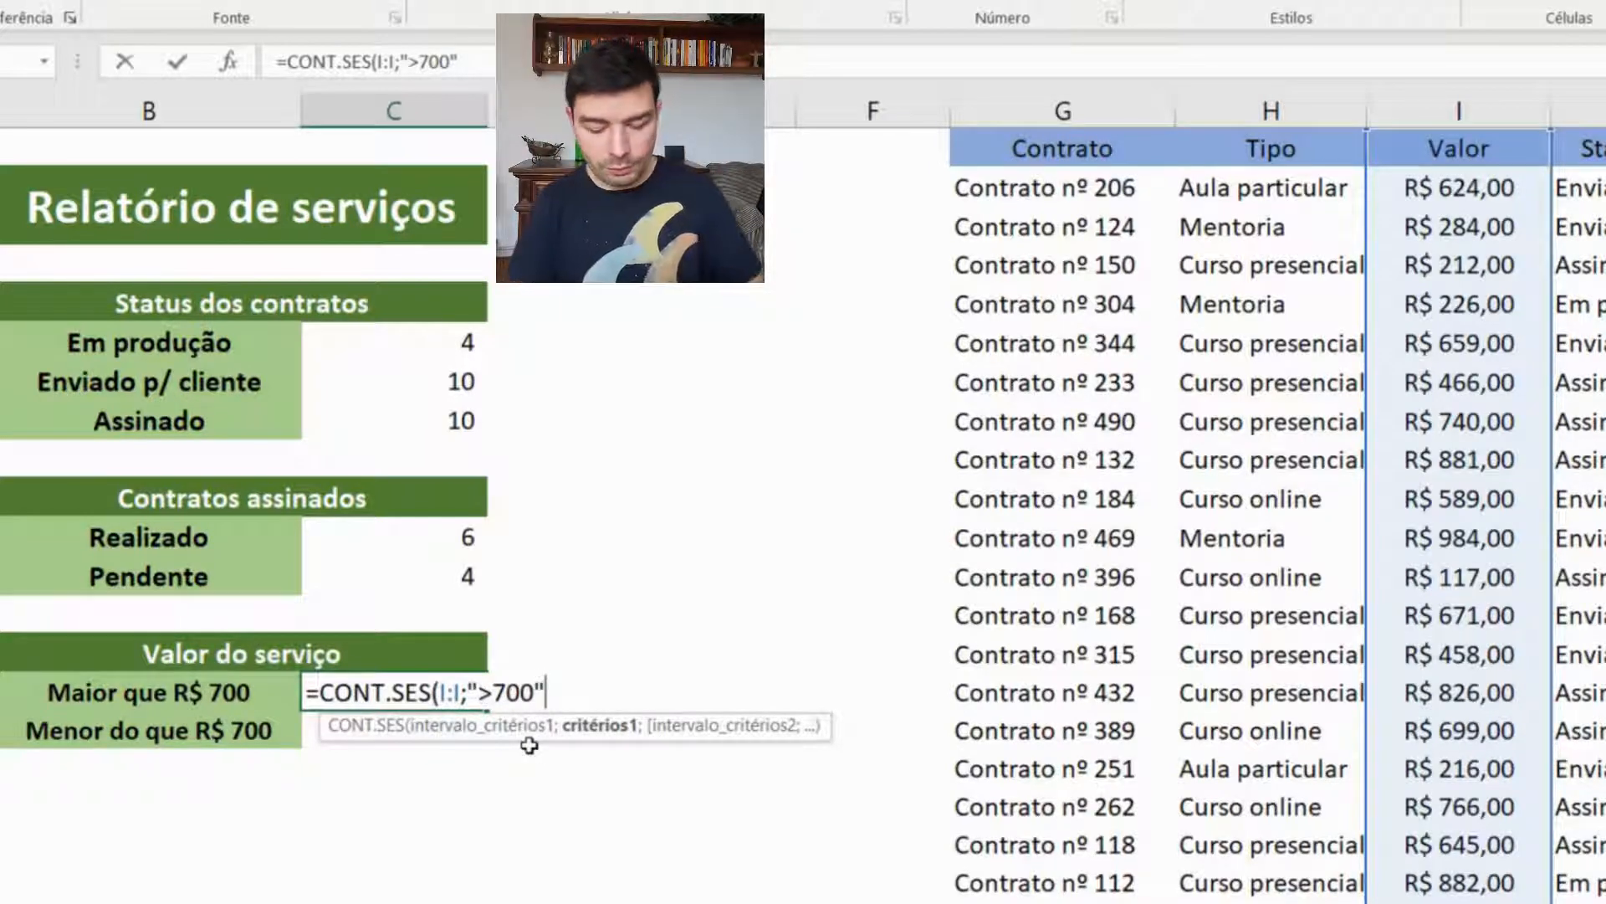
{"action": "type", "text": ")"}
{"action": "key", "text": "Return"}
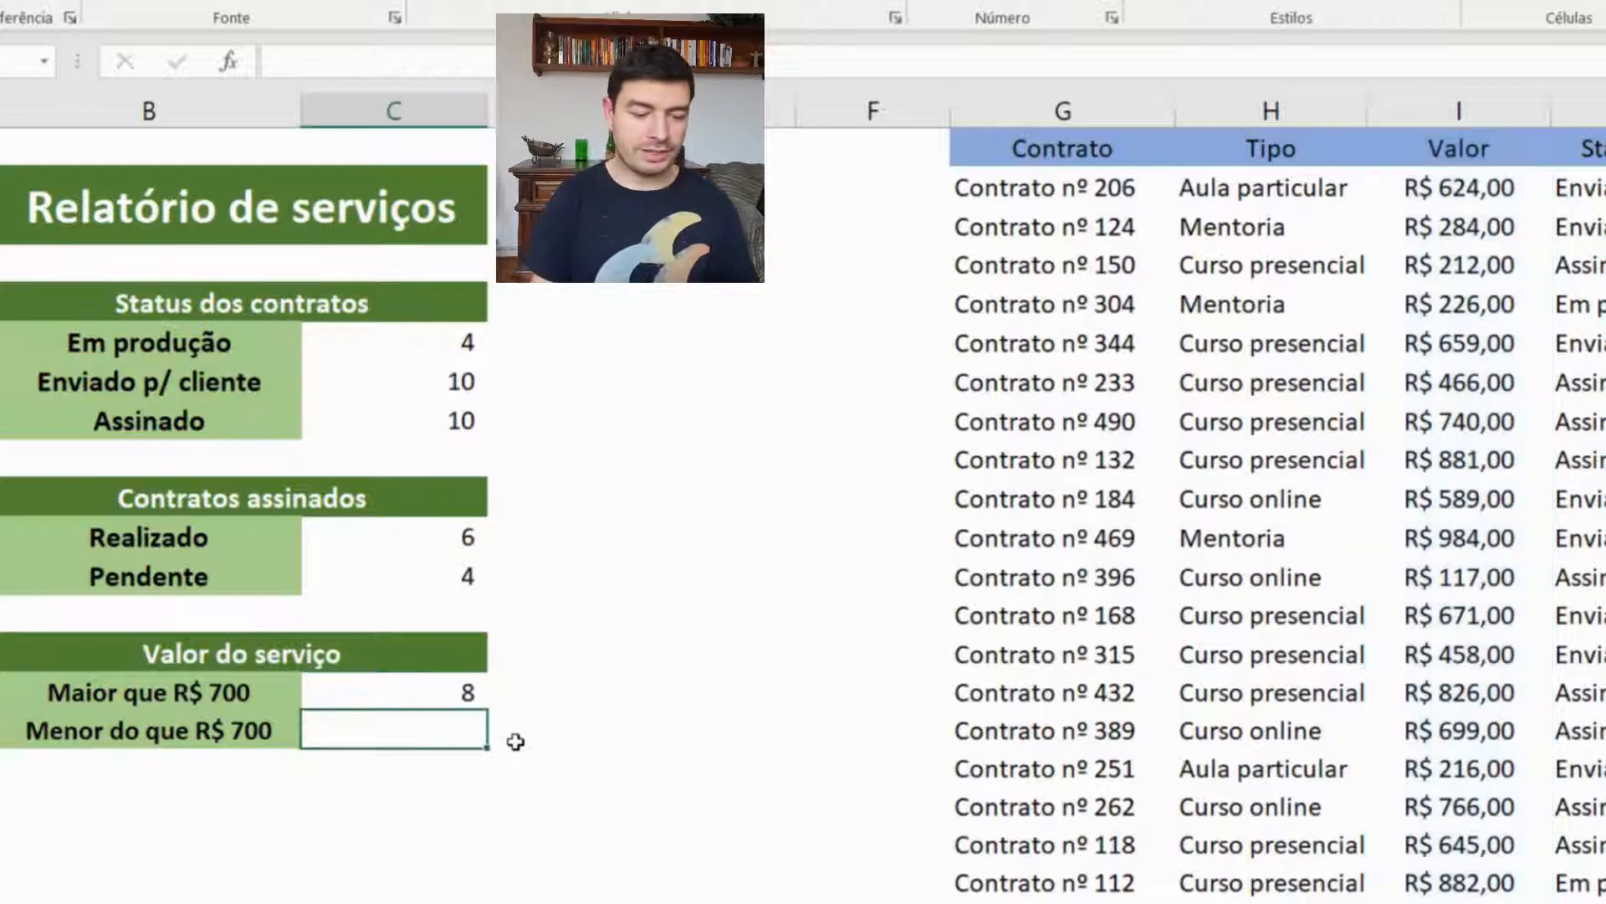
{"action": "left_click", "coordinate": [440, 693]}
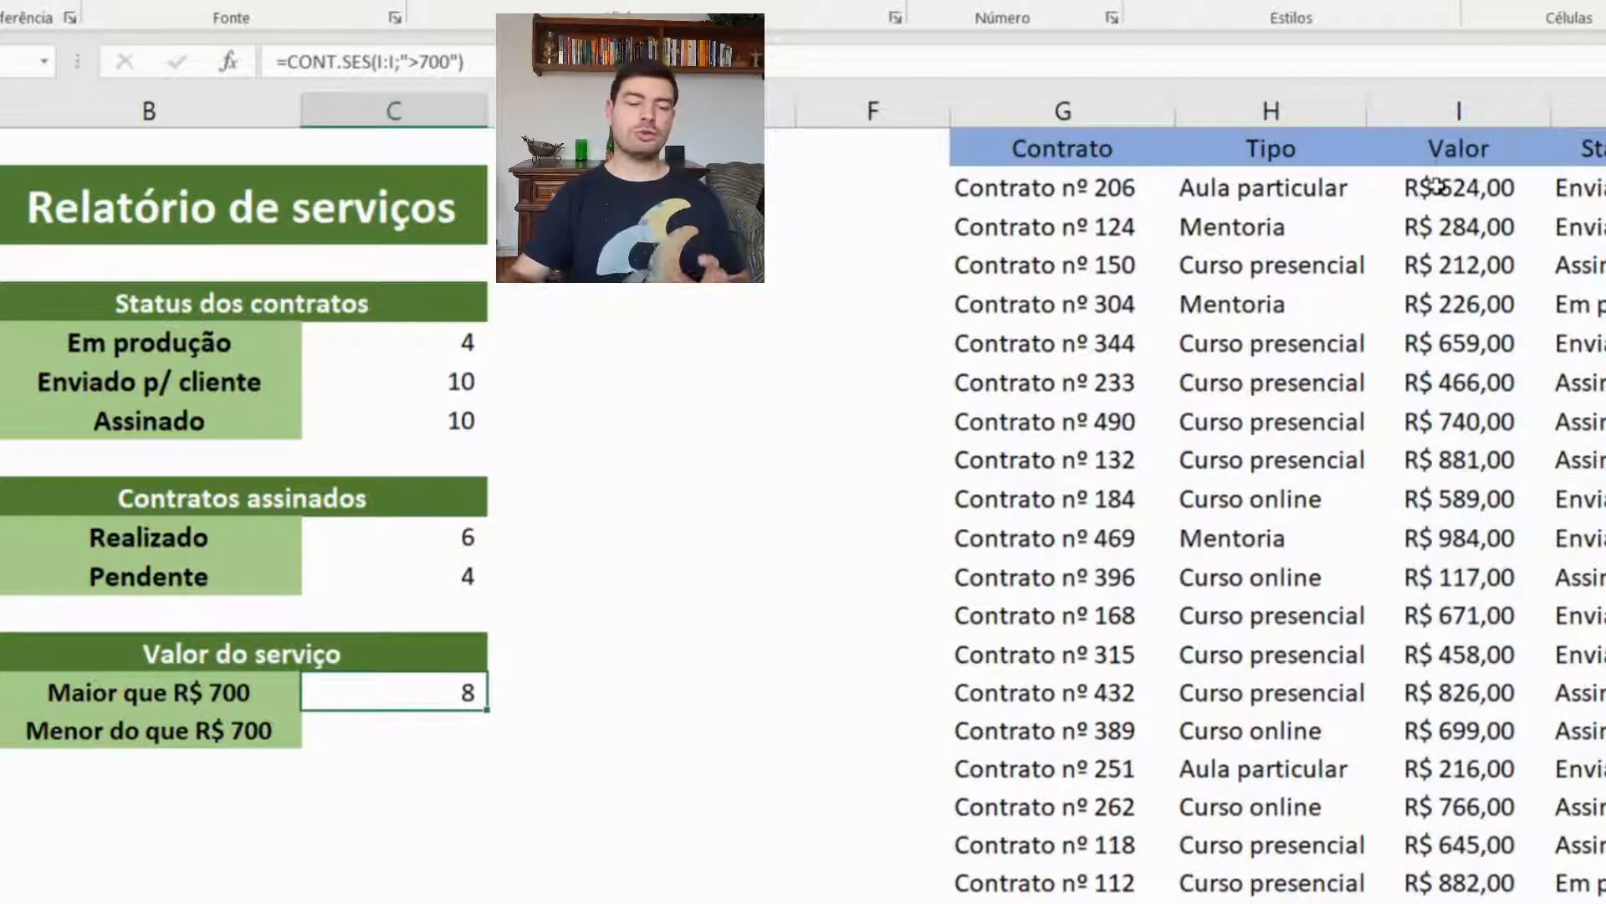
{"action": "left_click_drag", "start_coordinate": [1436, 186], "coordinate": [1442, 611]}
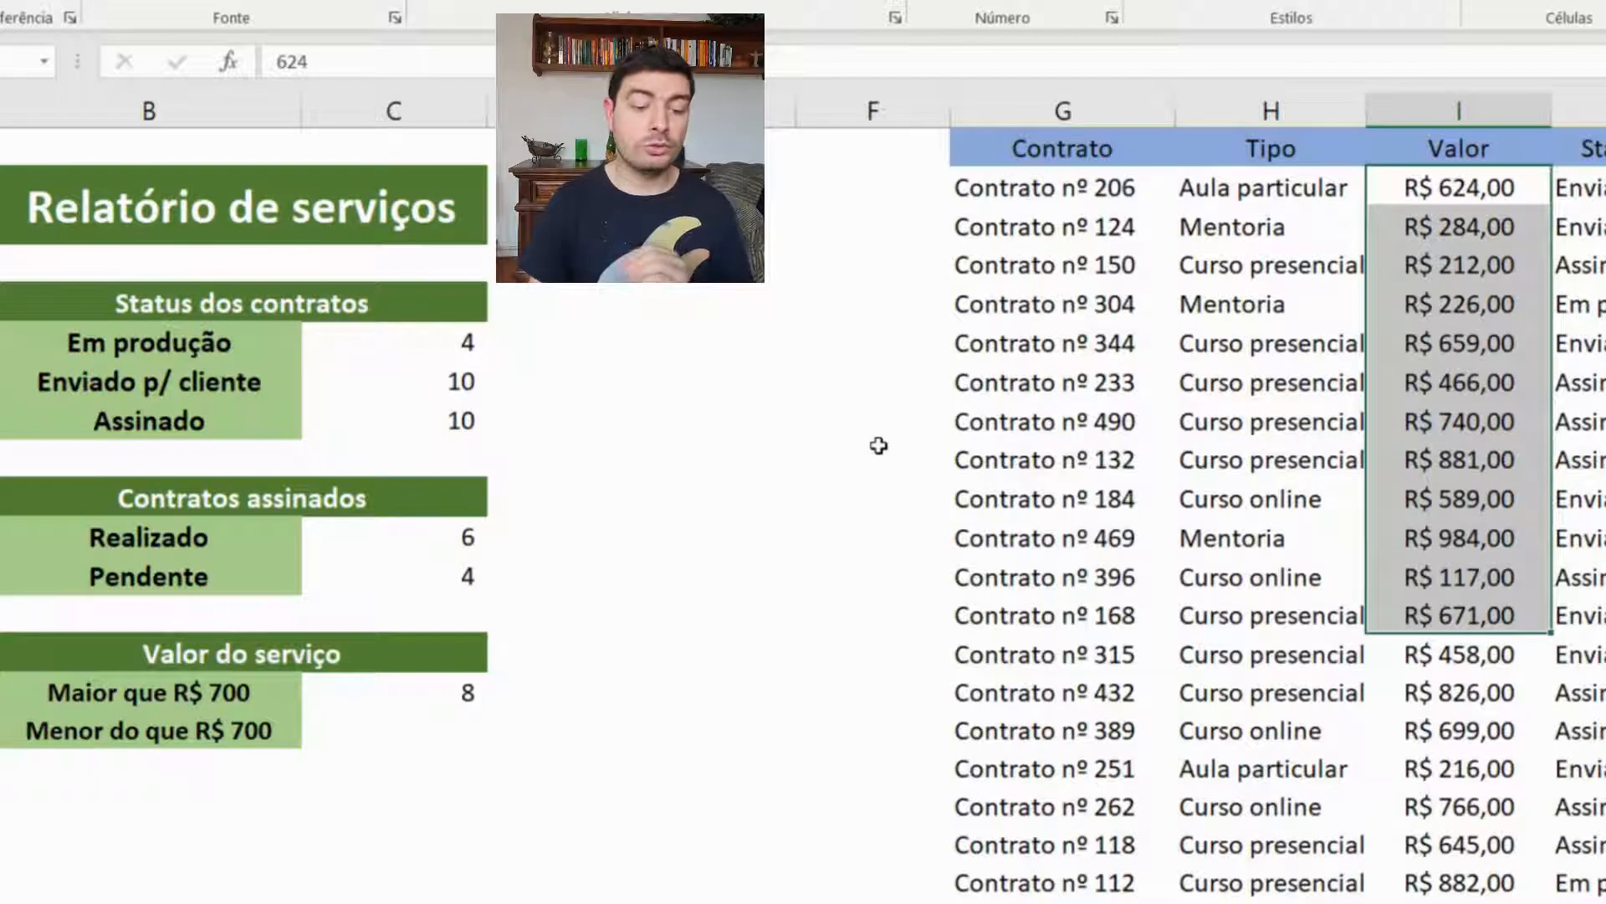
{"action": "left_click", "coordinate": [469, 692]}
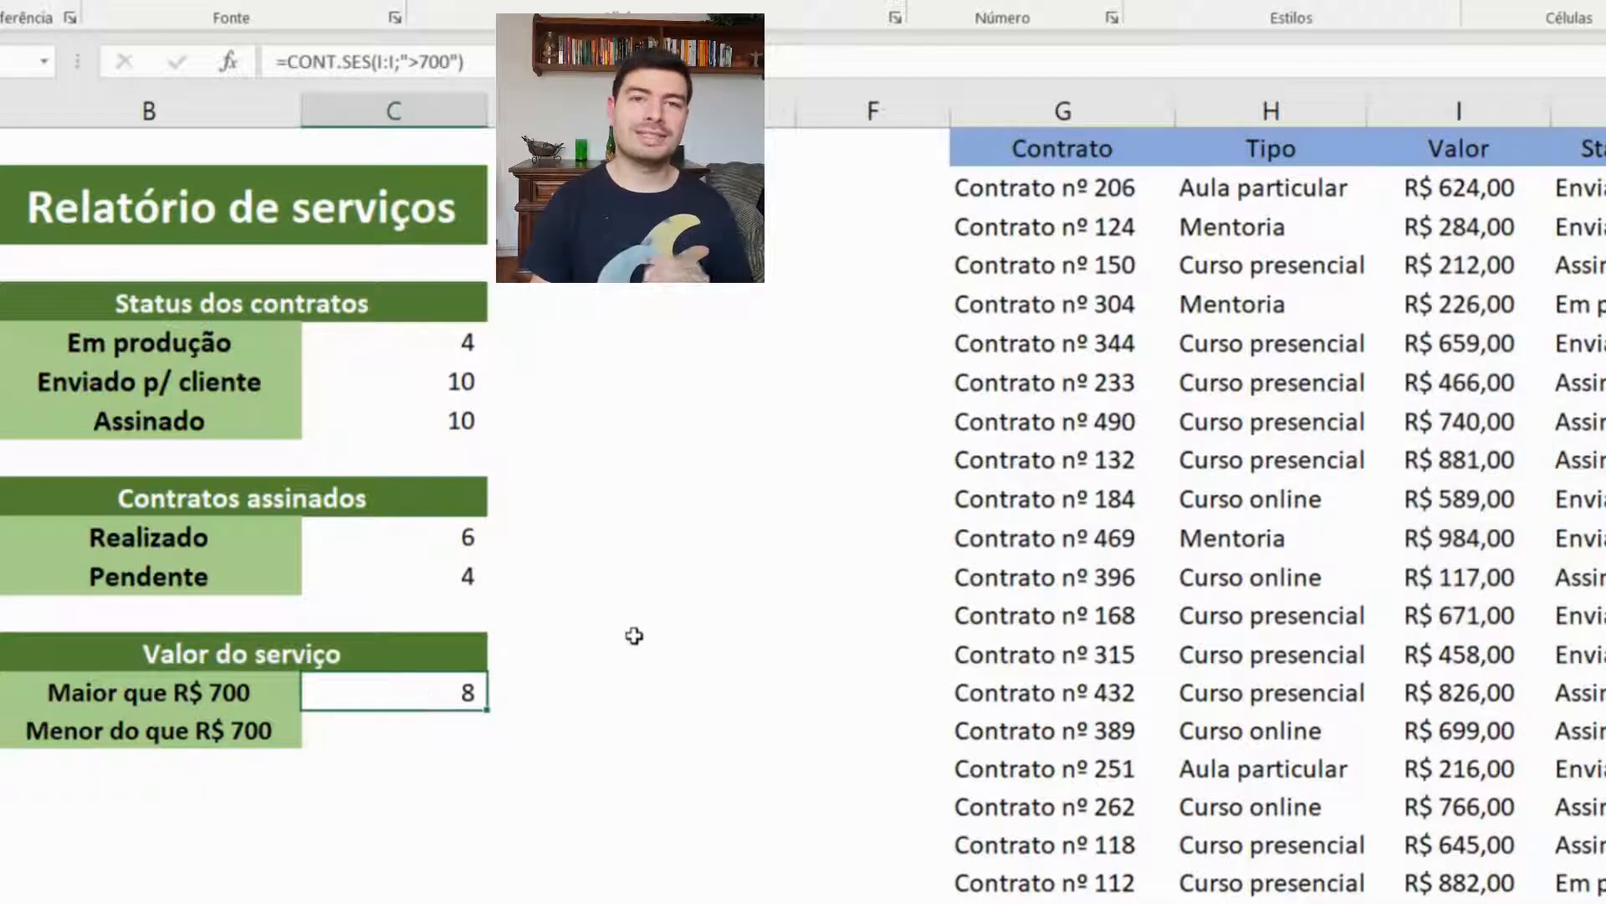
Step: Begin a CONT.SES formula in C16 for Menor do que R$ 700, with the Valor column, I:I, as the criteria range
{"action": "left_click", "coordinate": [403, 724]}
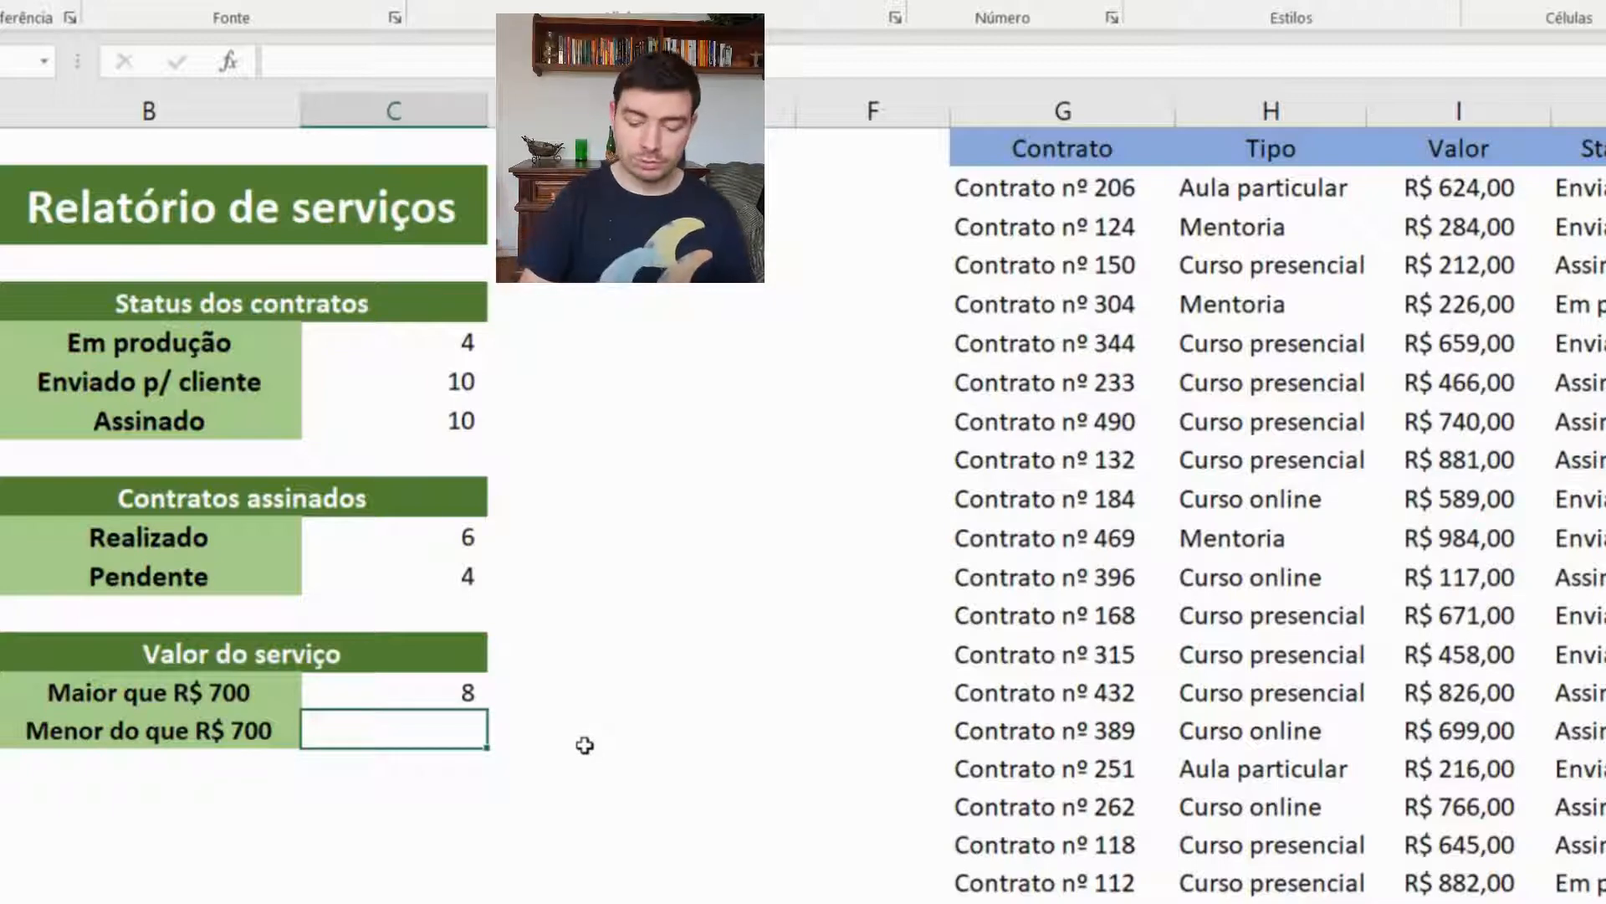
{"action": "type", "text": "="}
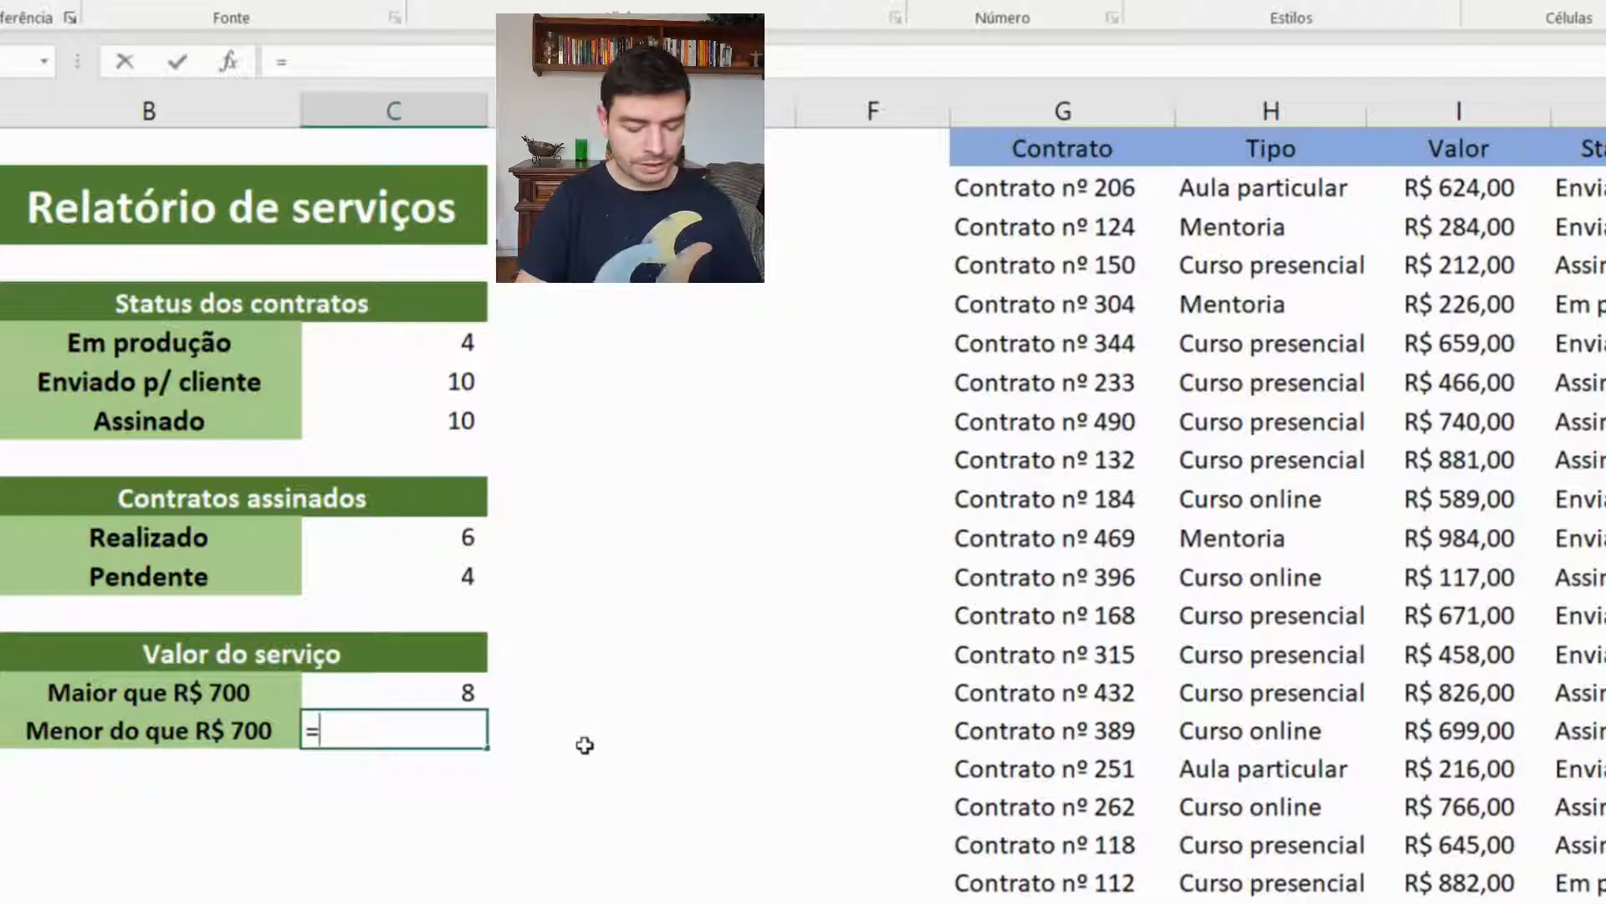
{"action": "type", "text": "cont"}
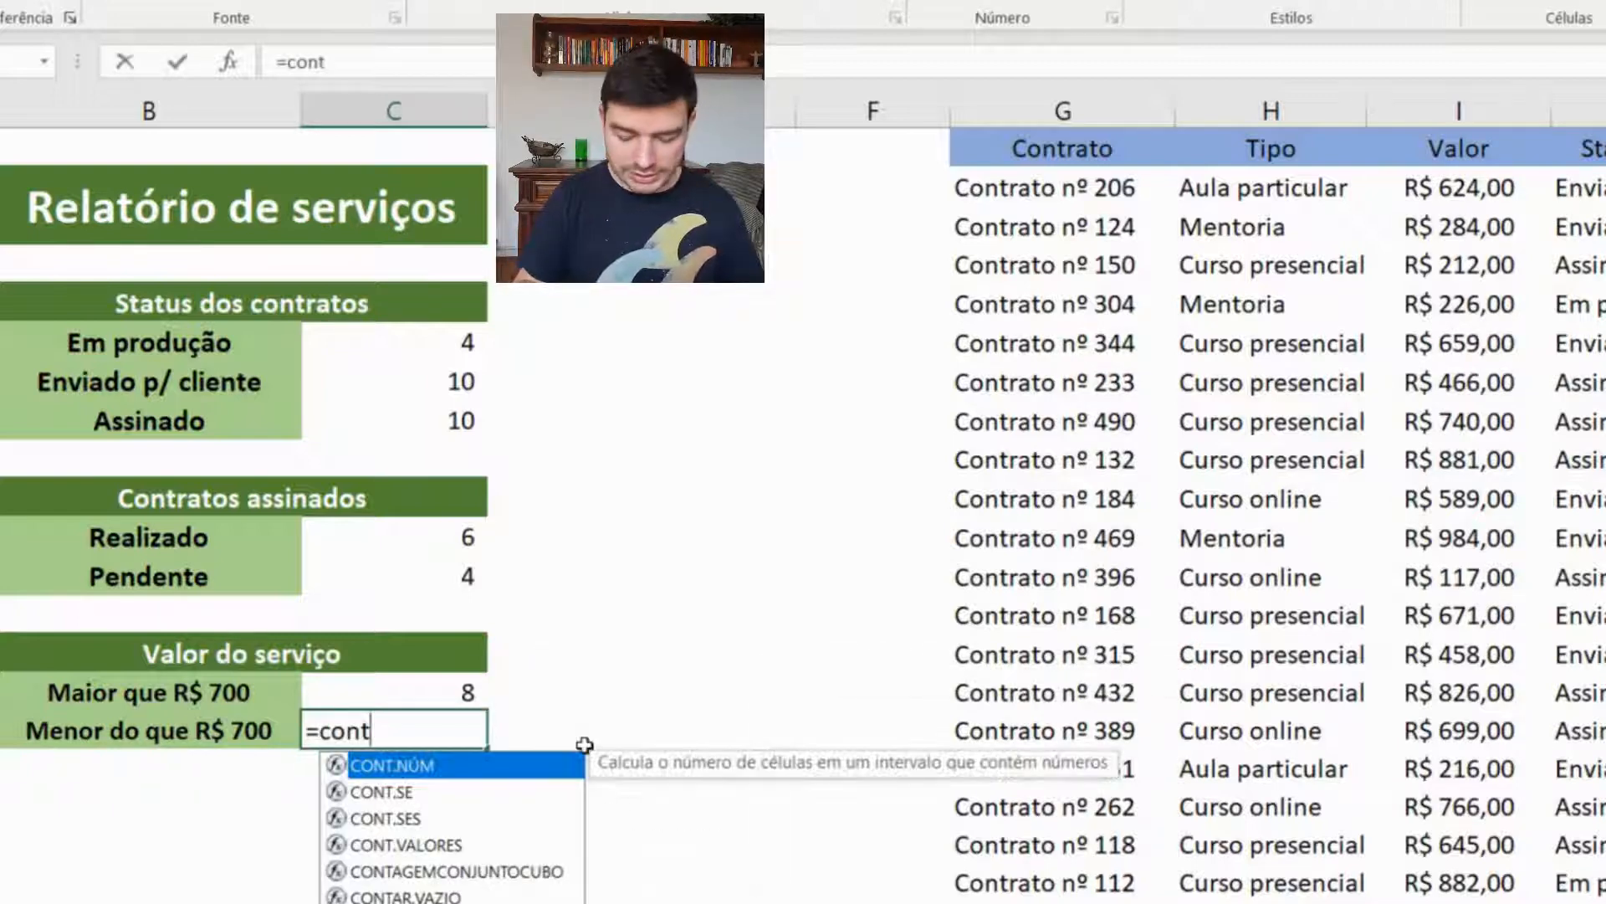
{"action": "key", "text": "Down"}
{"action": "key", "text": "Down"}
{"action": "key", "text": "Tab"}
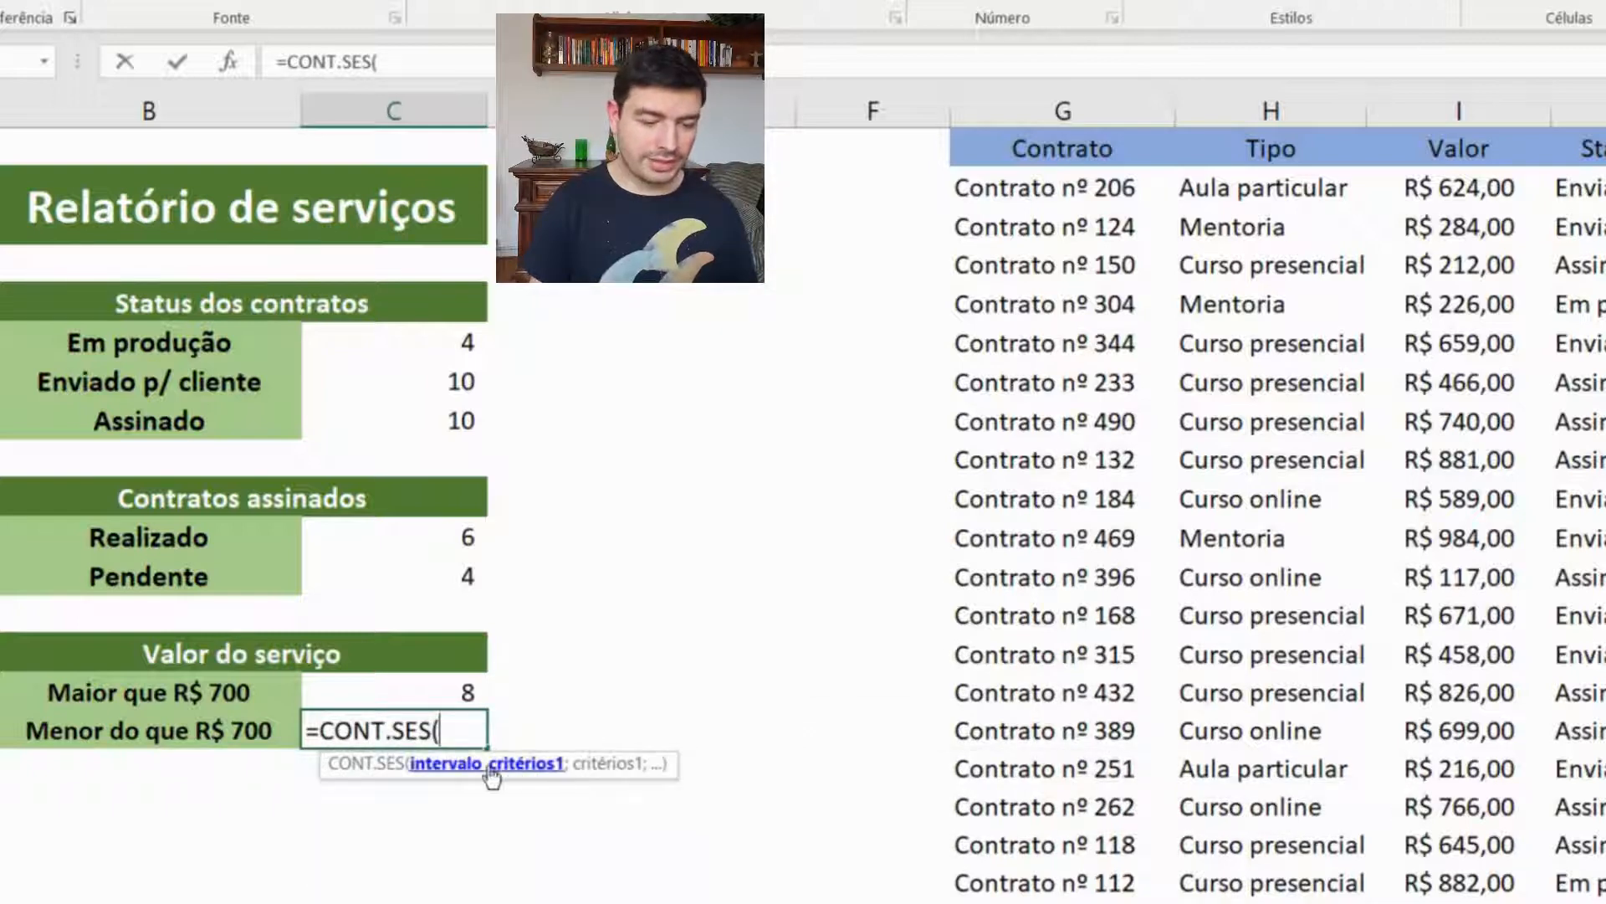
{"action": "left_click", "coordinate": [1452, 109]}
{"action": "type", "text": ";"}
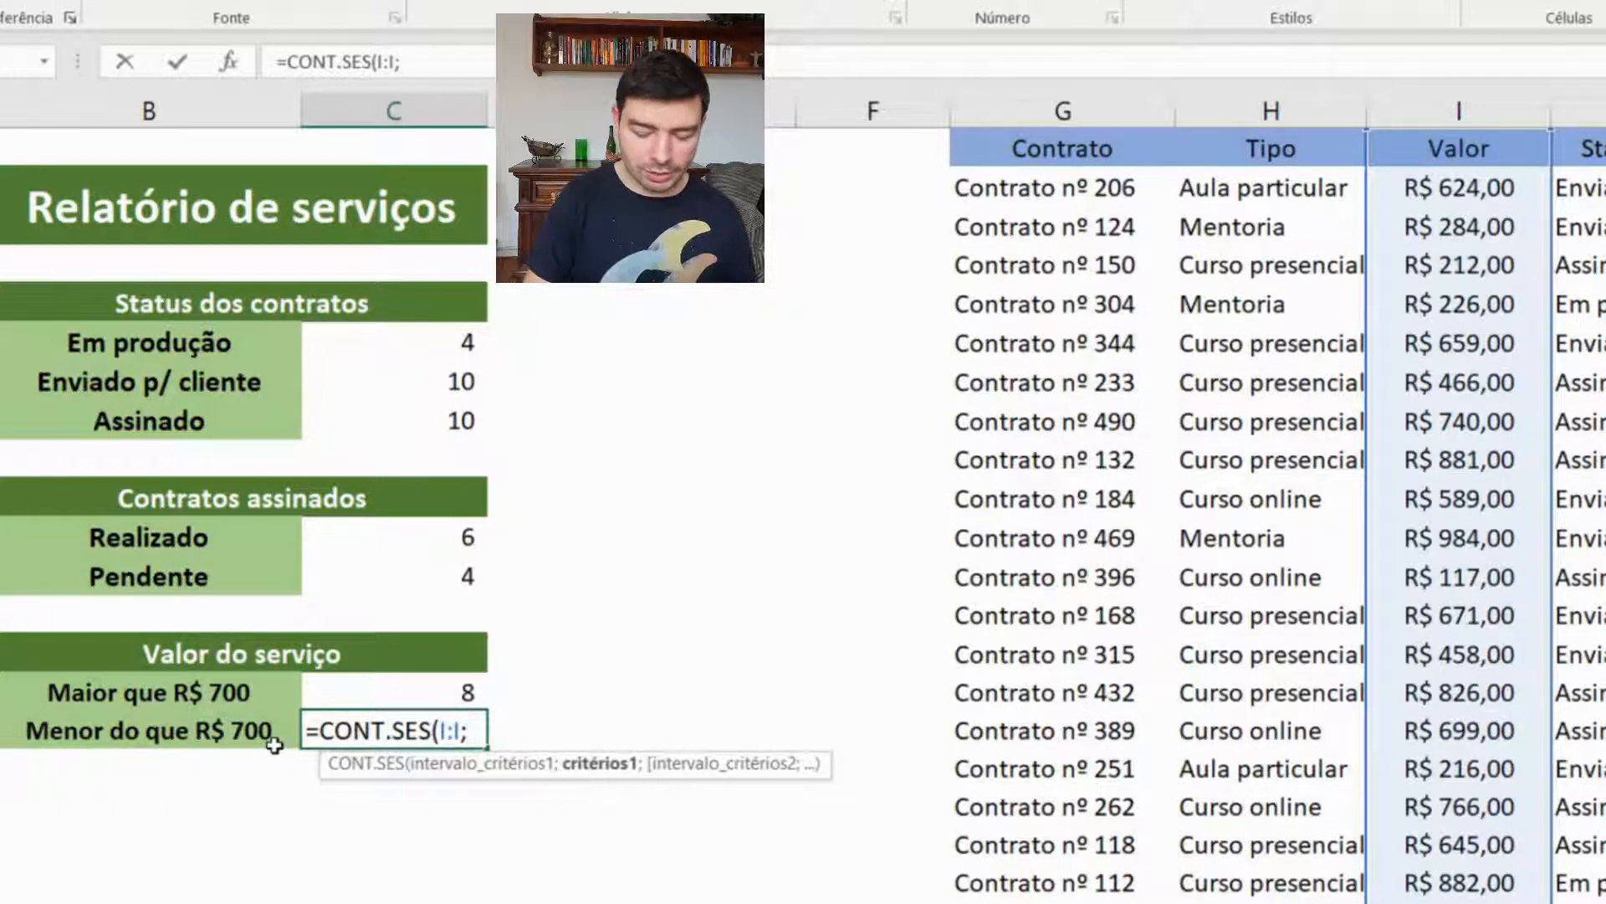
Step: Complete the C16 formula with the quoted criterion "<=700" and check the entered formula
{"action": "type", "text": "<"}
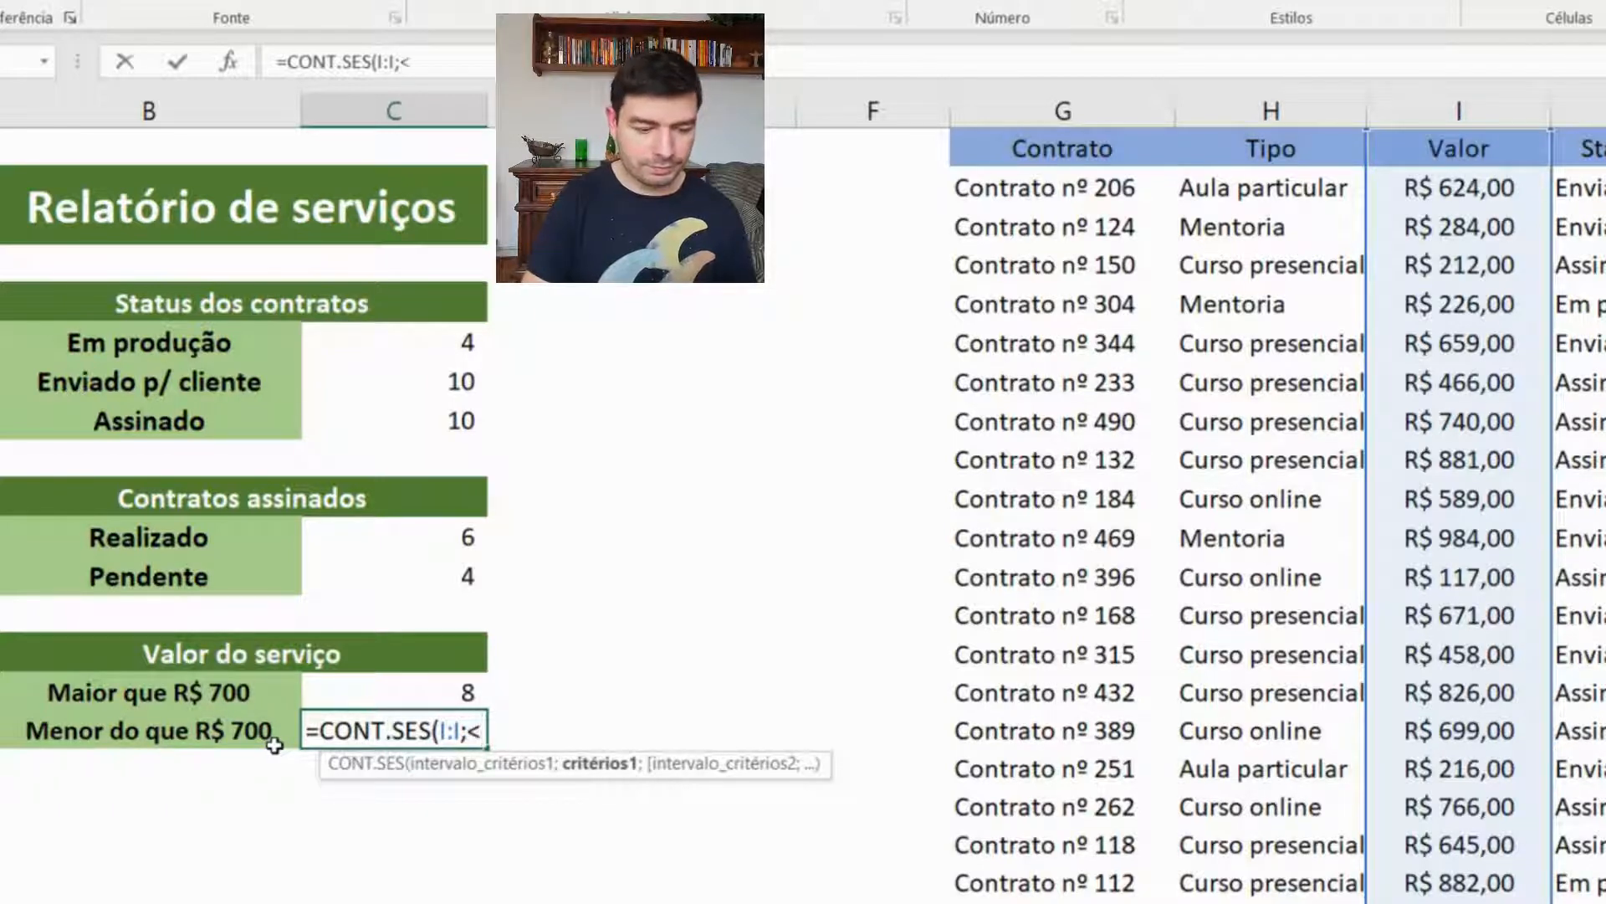
{"action": "type", "text": "="}
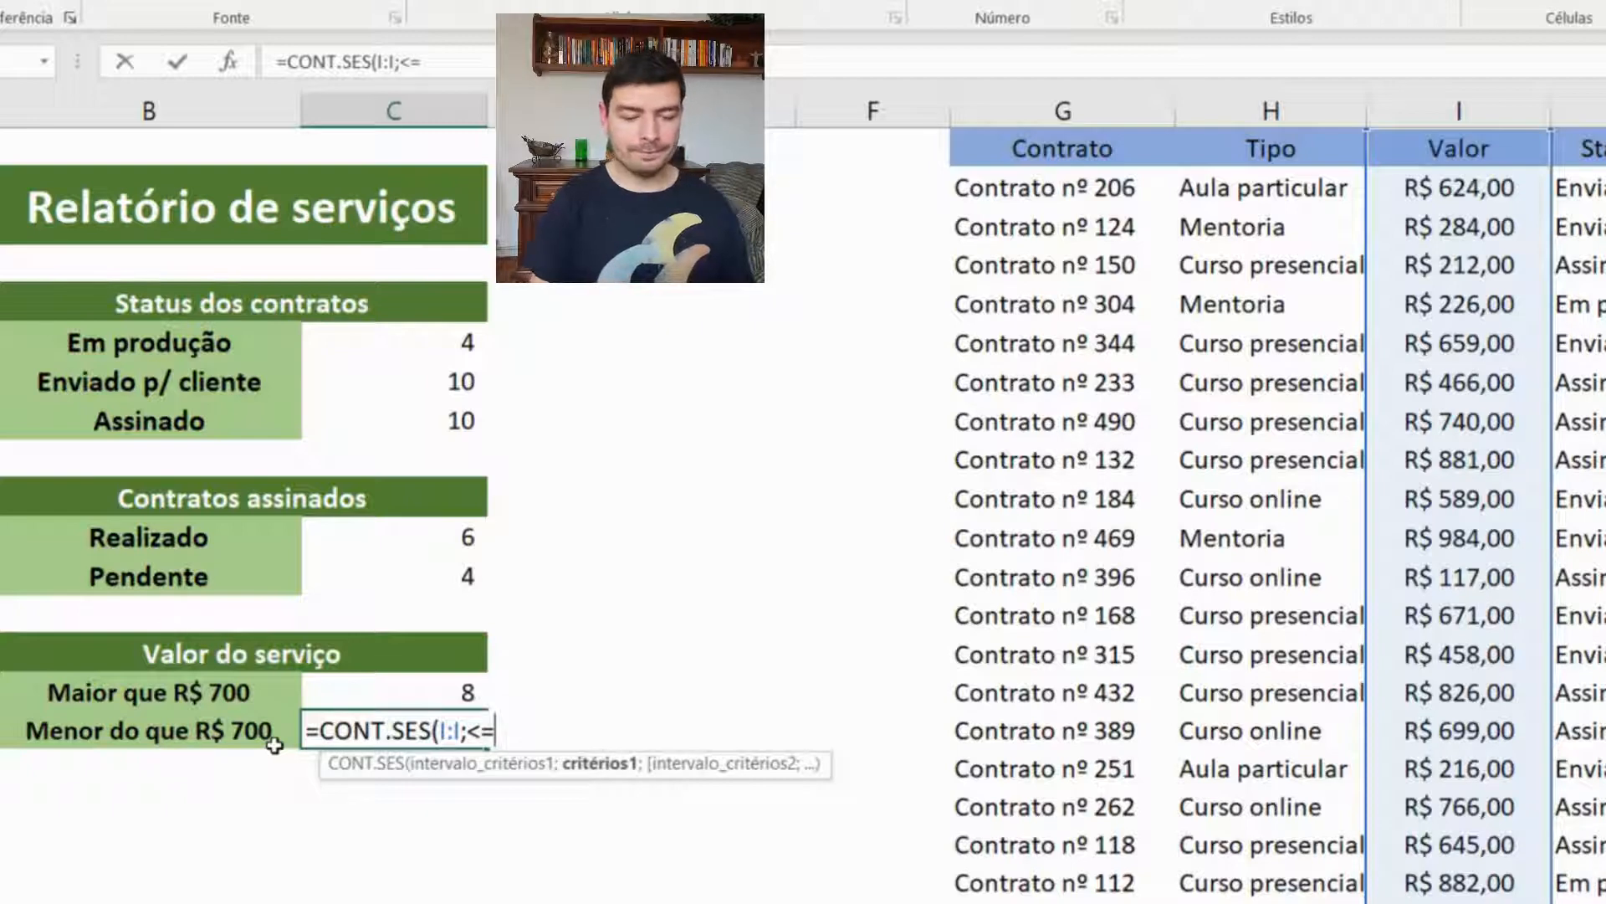
{"action": "key", "text": "BackSpace"}
{"action": "key", "text": "BackSpace"}
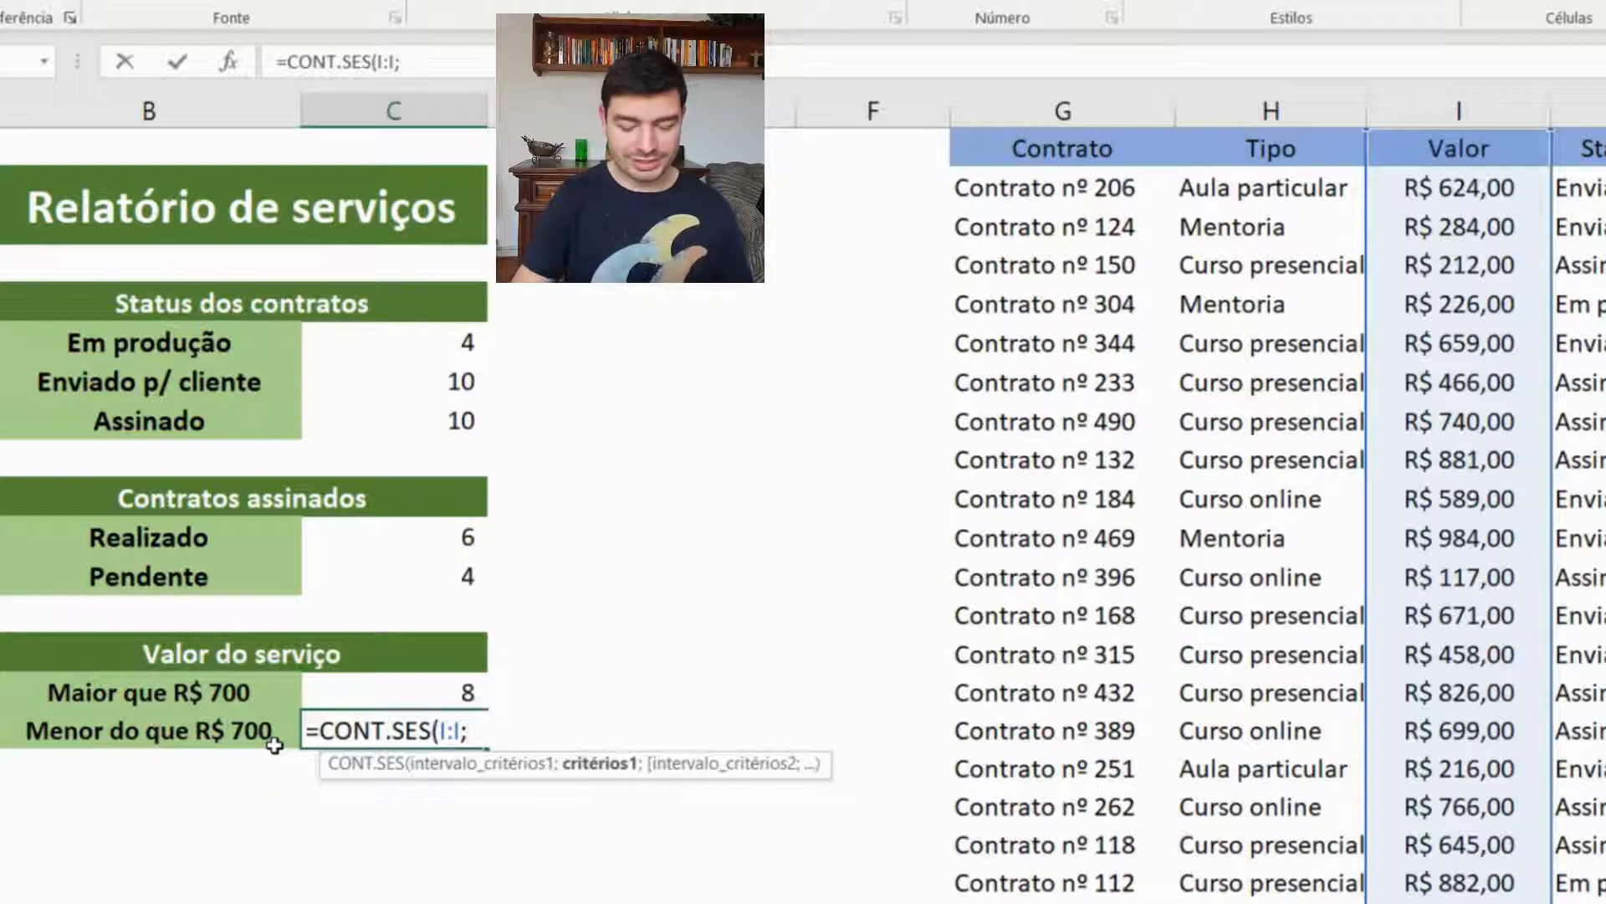
{"action": "type", "text": "\""}
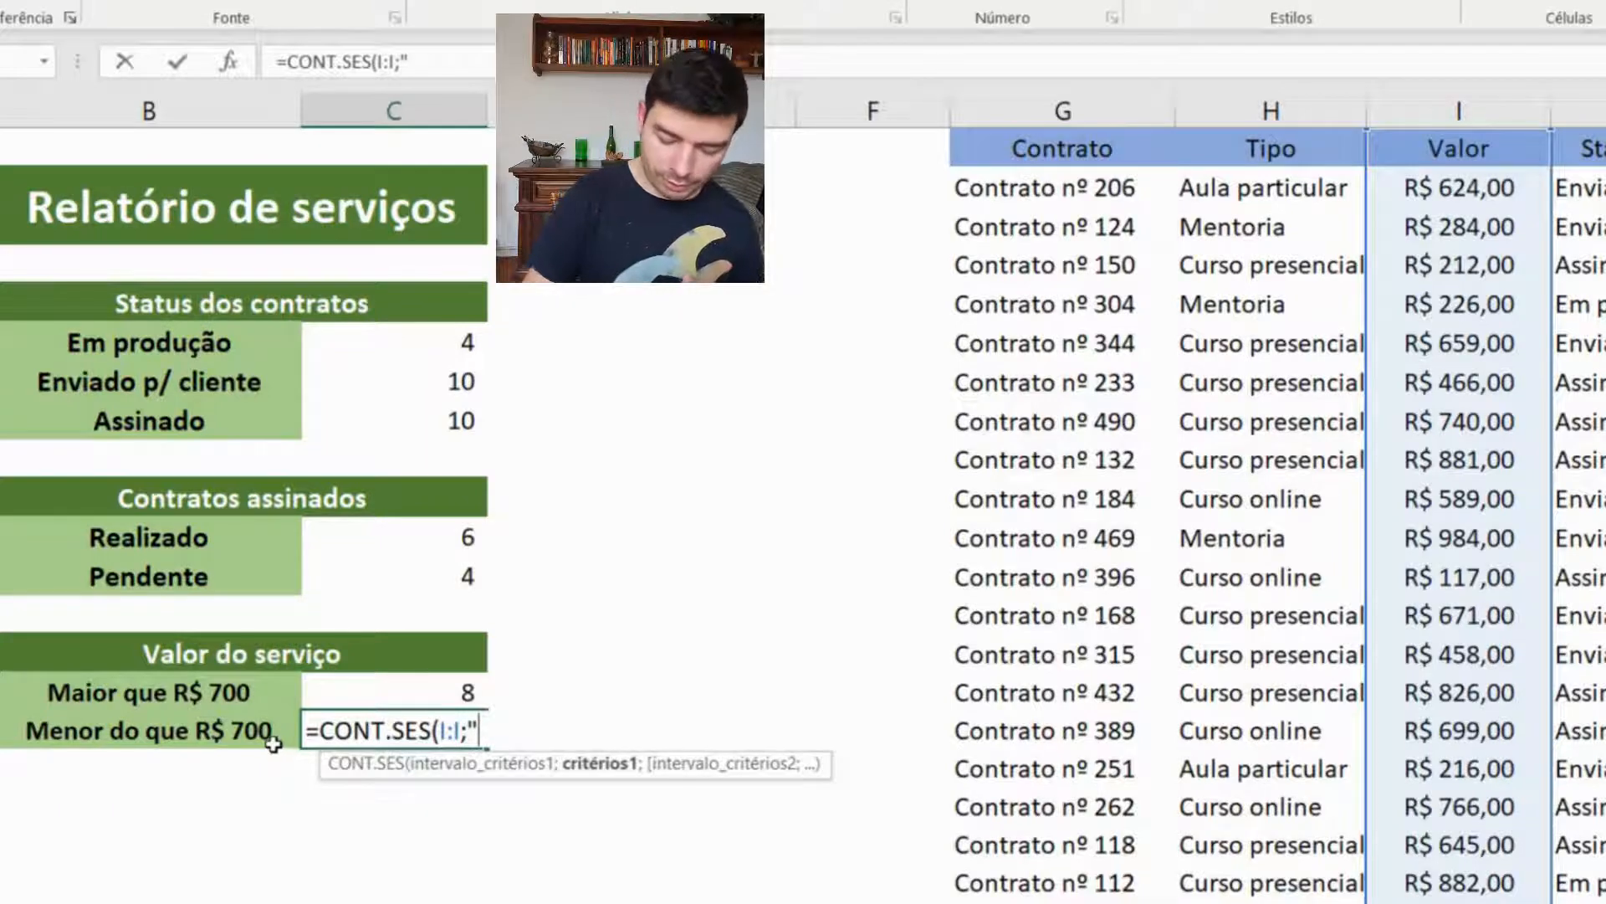
{"action": "type", "text": "<=700"}
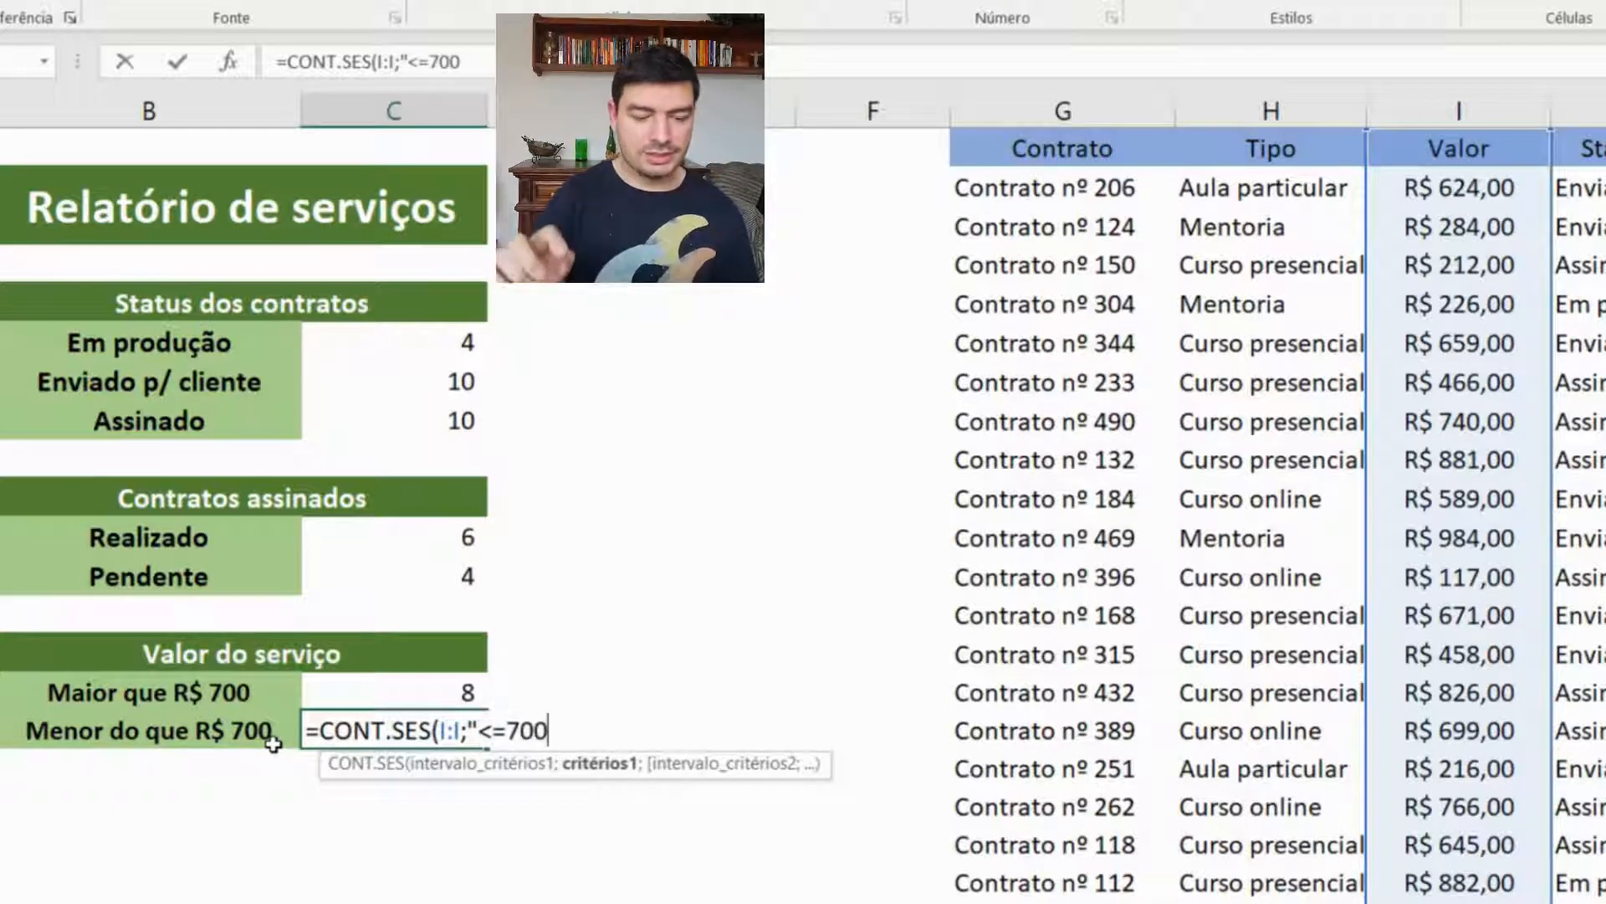
{"action": "type", "text": "\")"}
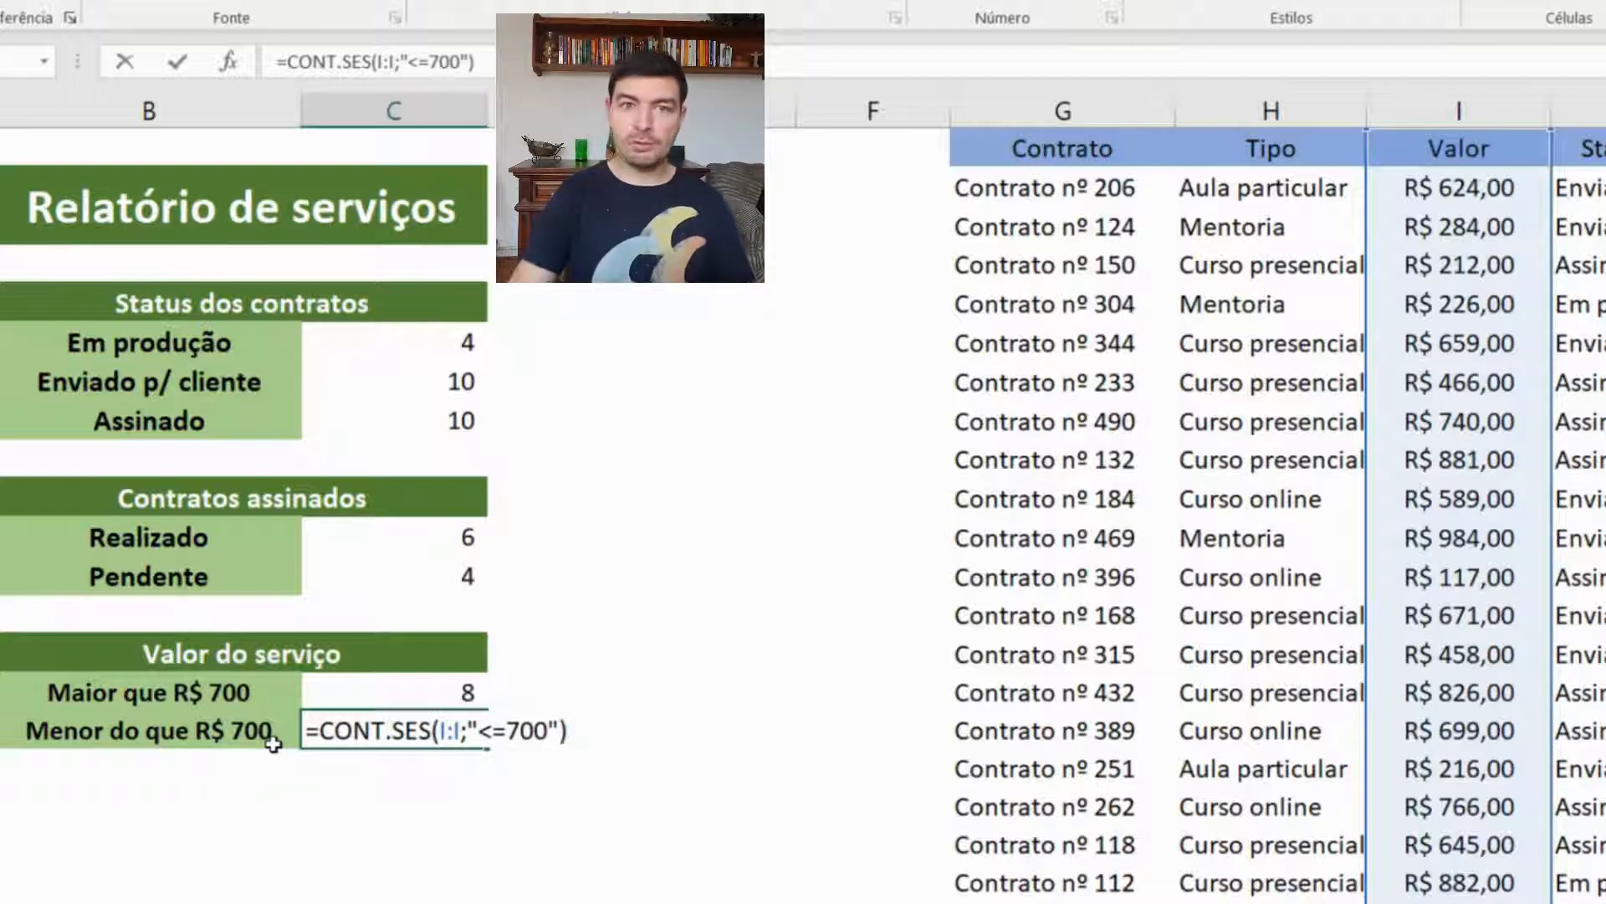
{"action": "key", "text": "Return"}
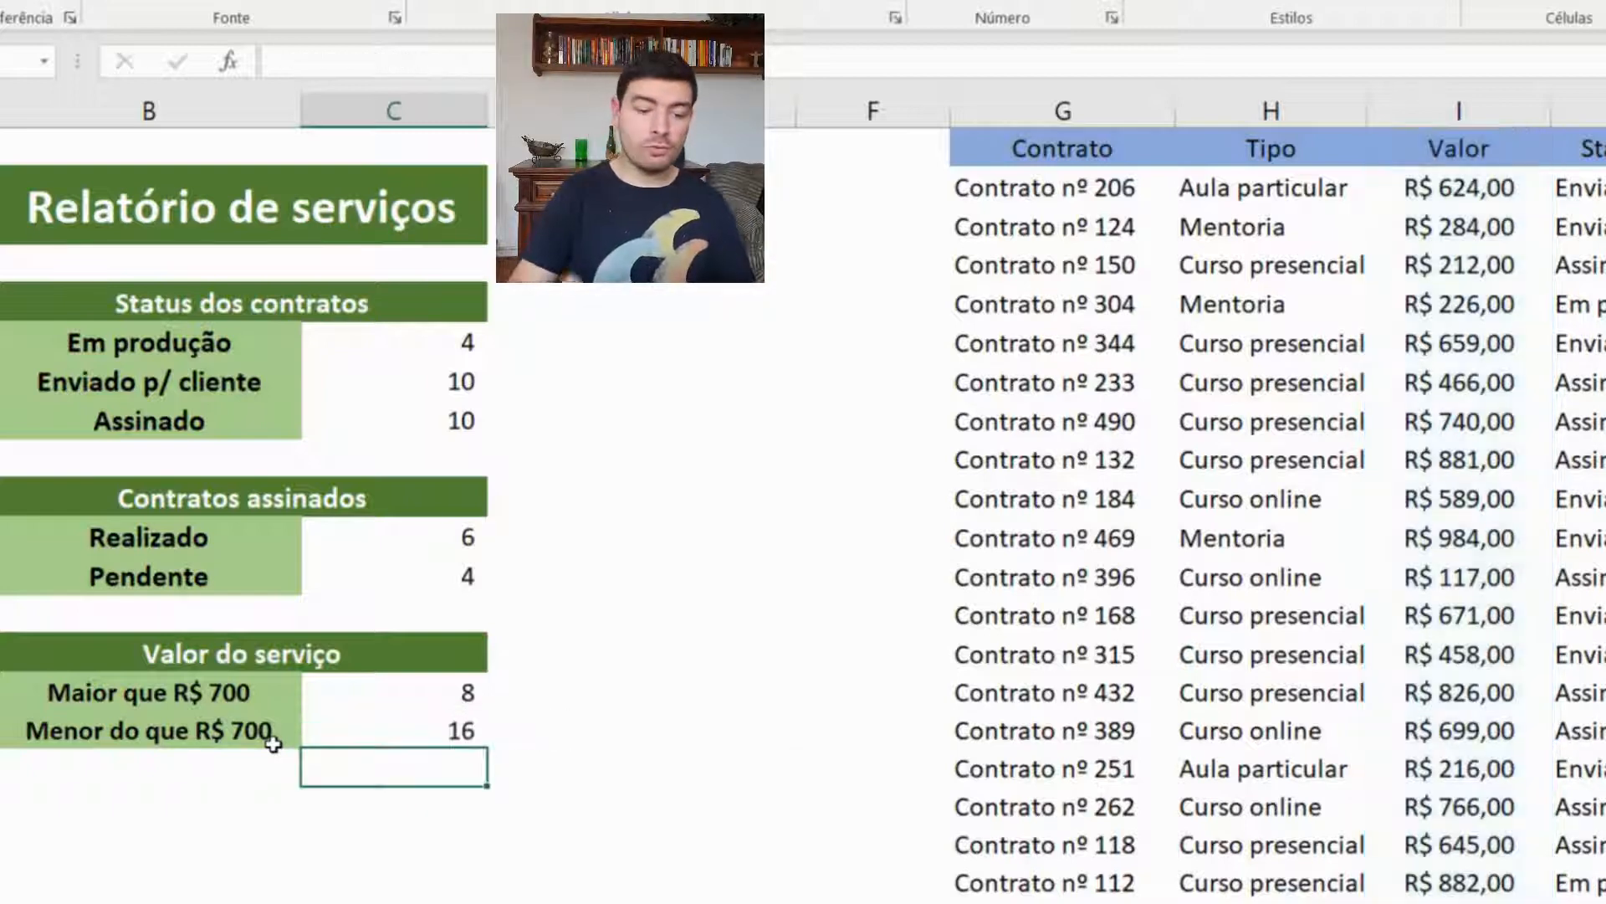
{"action": "left_click", "coordinate": [430, 736]}
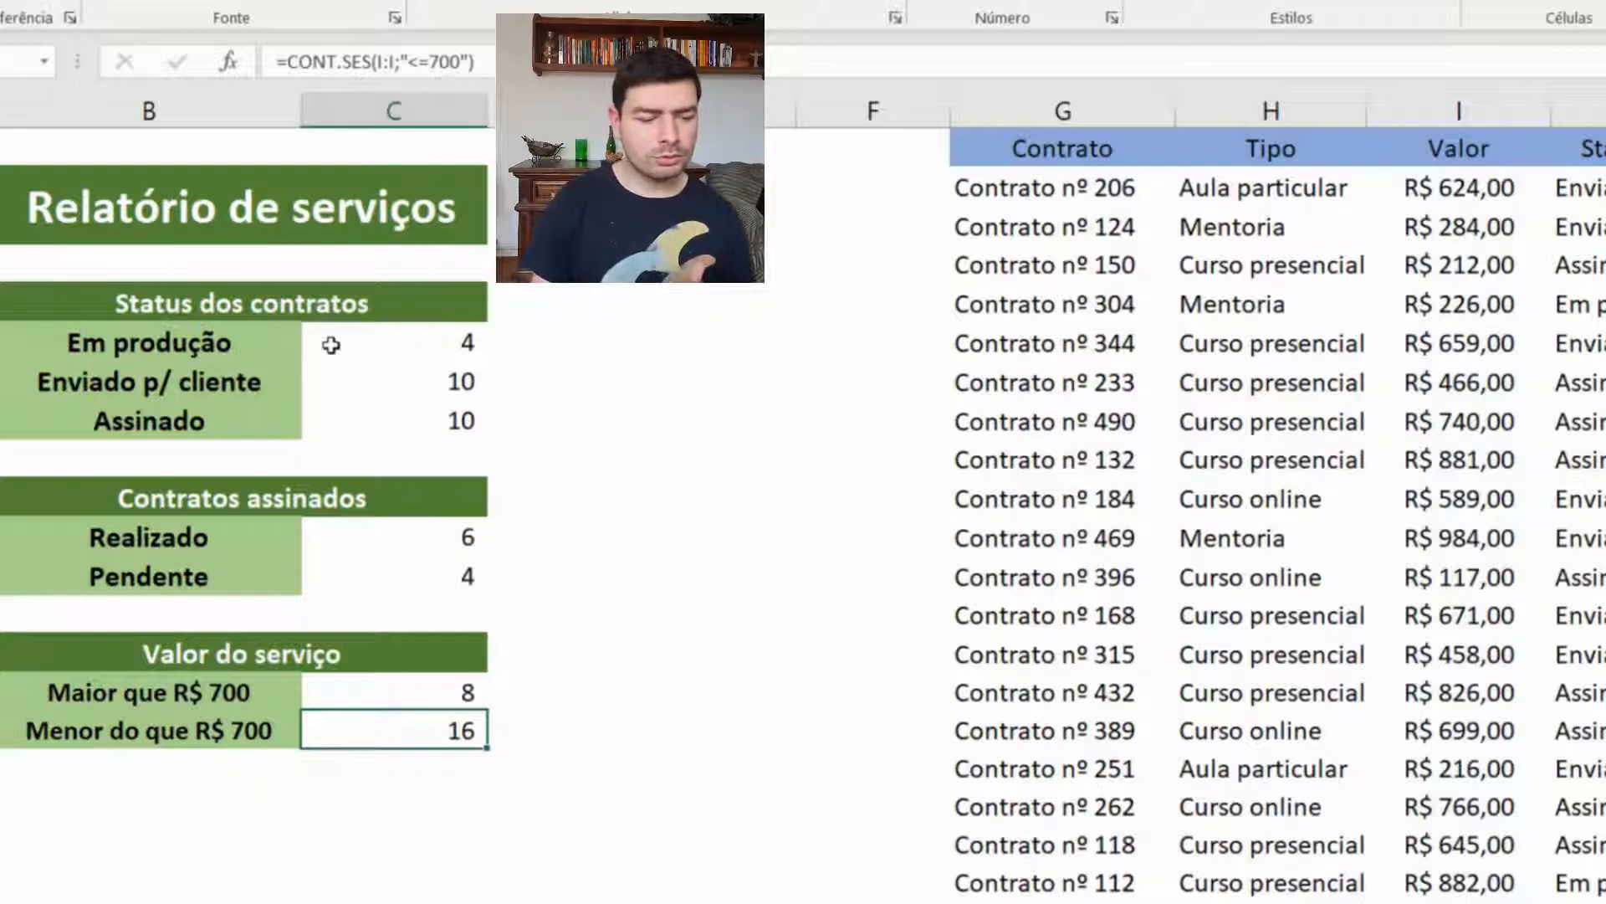
Step: Review the report's status labels and the CONT.SES counts for contract status, signed contracts and service value
{"action": "left_click", "coordinate": [216, 420]}
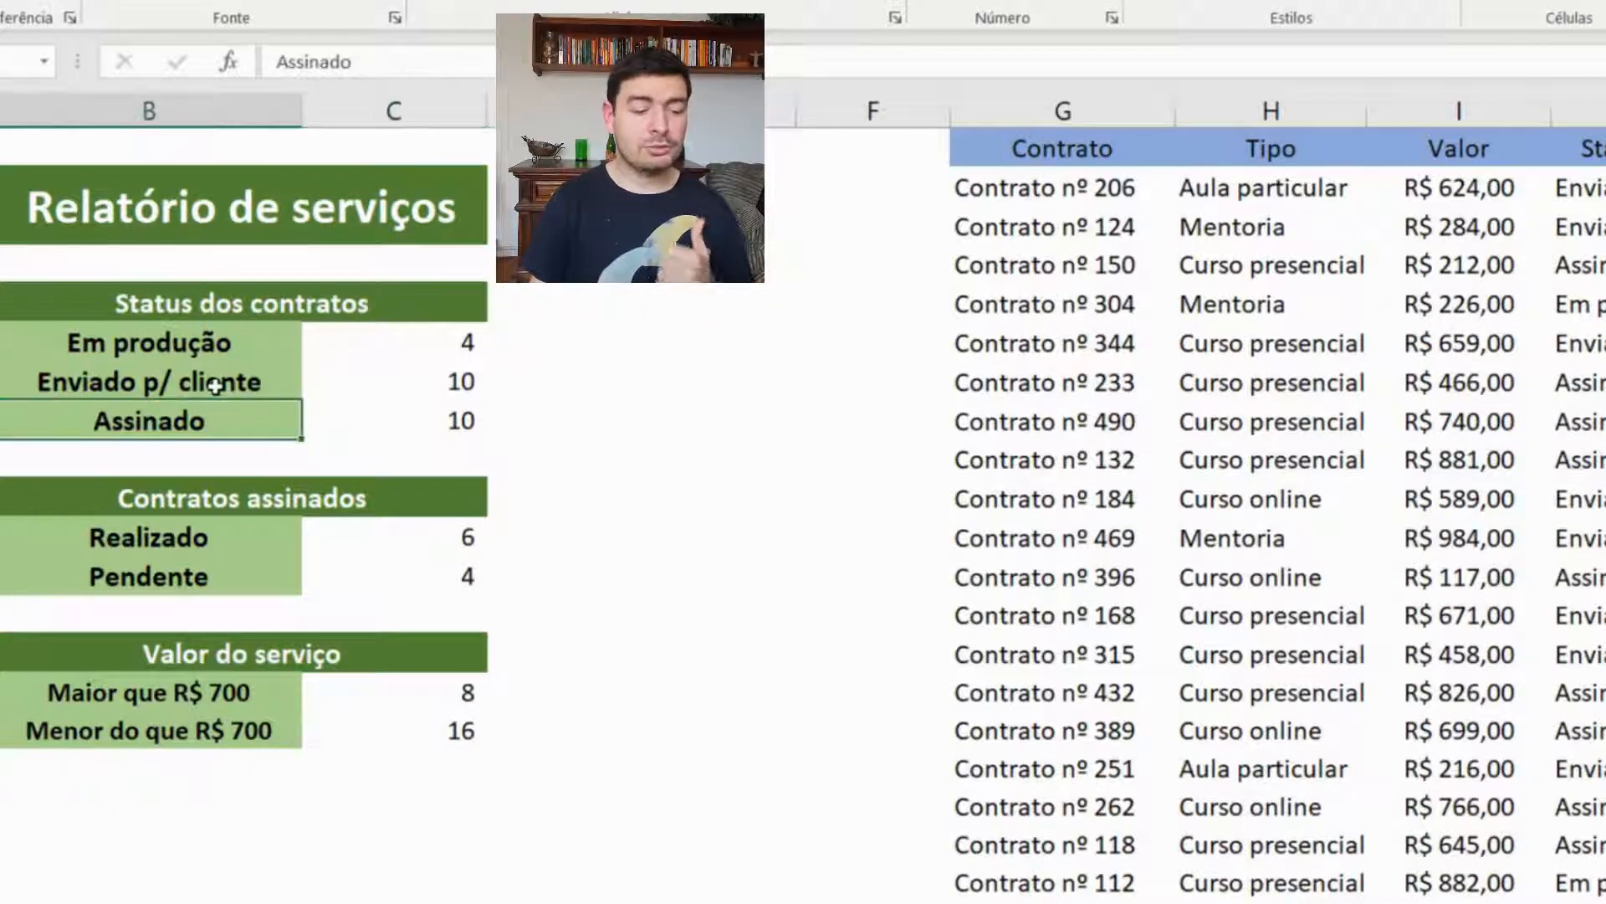
{"action": "left_click", "coordinate": [223, 381]}
{"action": "left_click", "coordinate": [225, 339]}
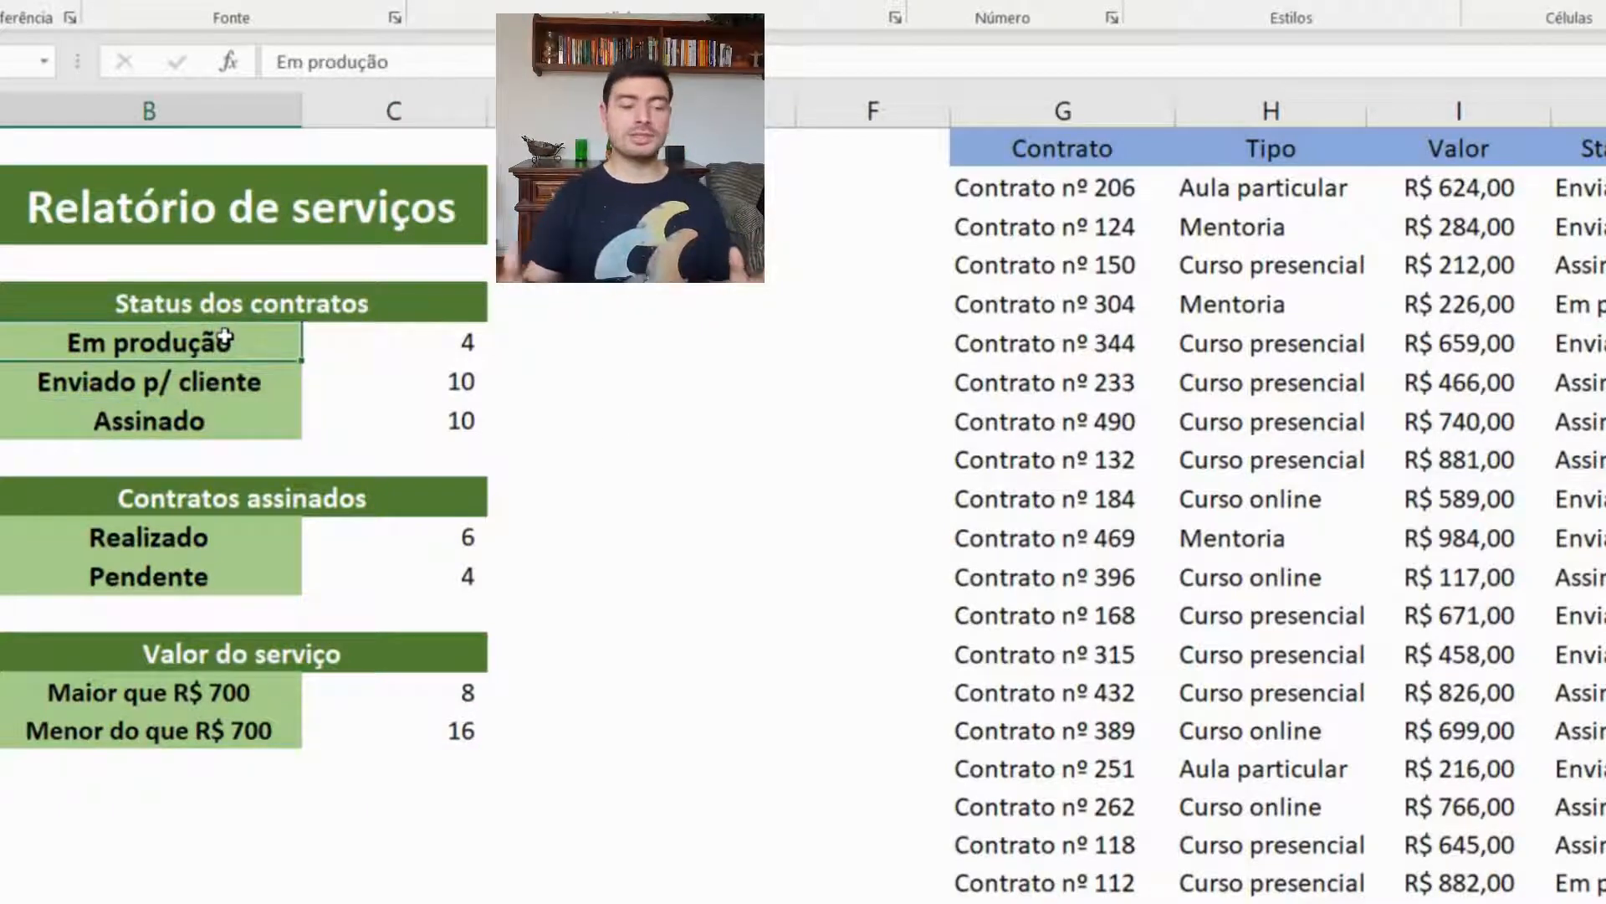
{"action": "left_click", "coordinate": [235, 418]}
{"action": "left_click", "coordinate": [438, 423]}
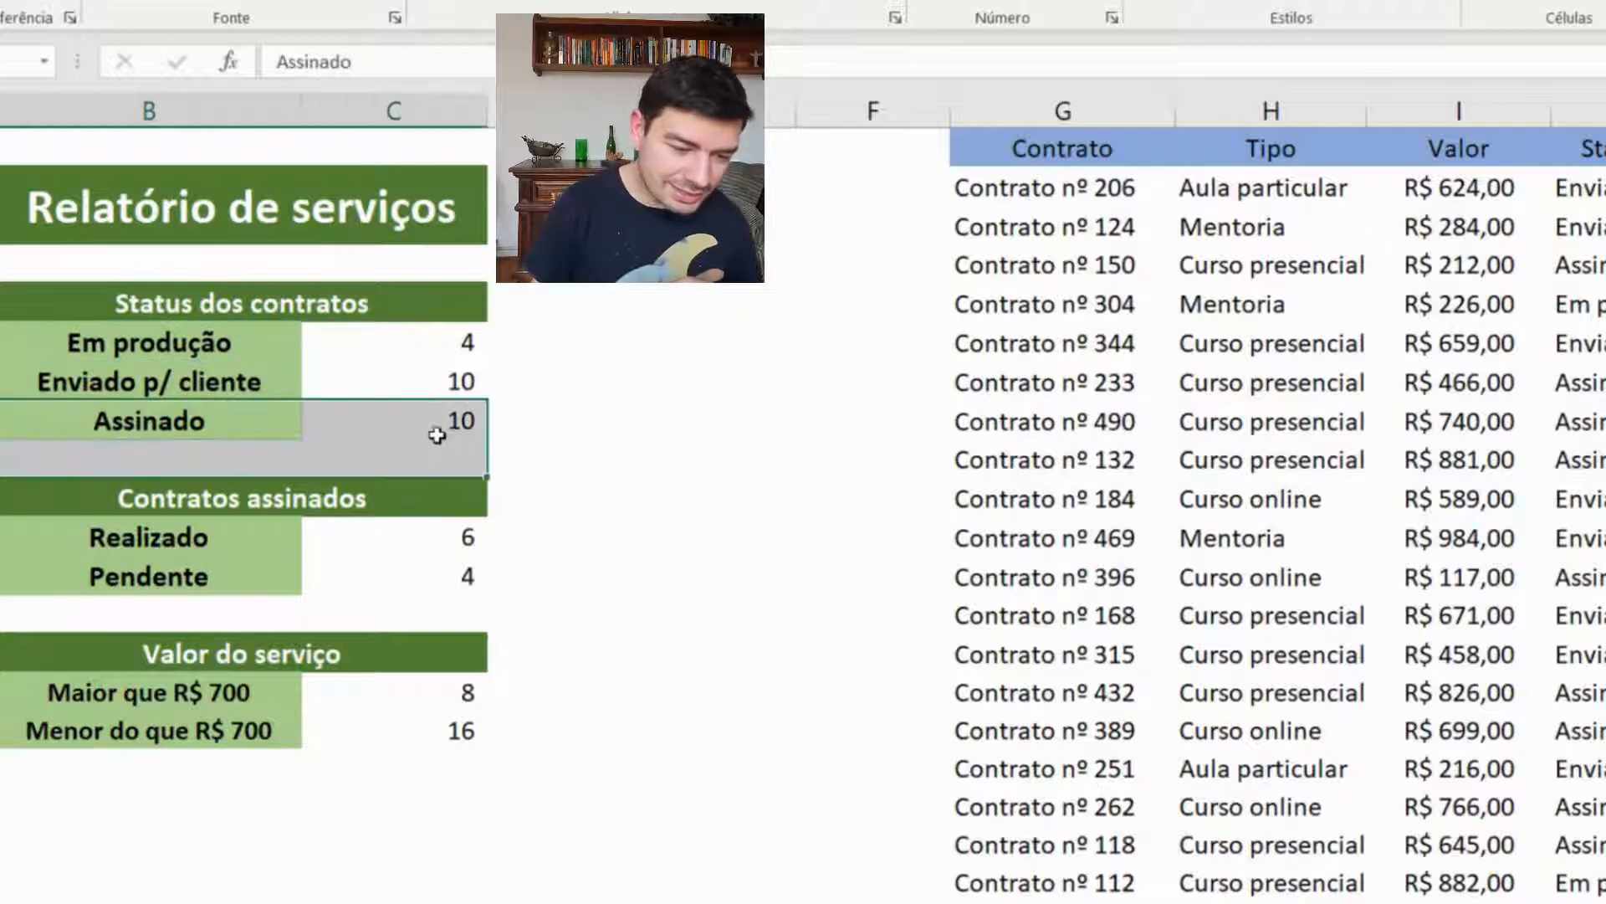
{"action": "left_click", "coordinate": [429, 531]}
{"action": "left_click", "coordinate": [400, 569]}
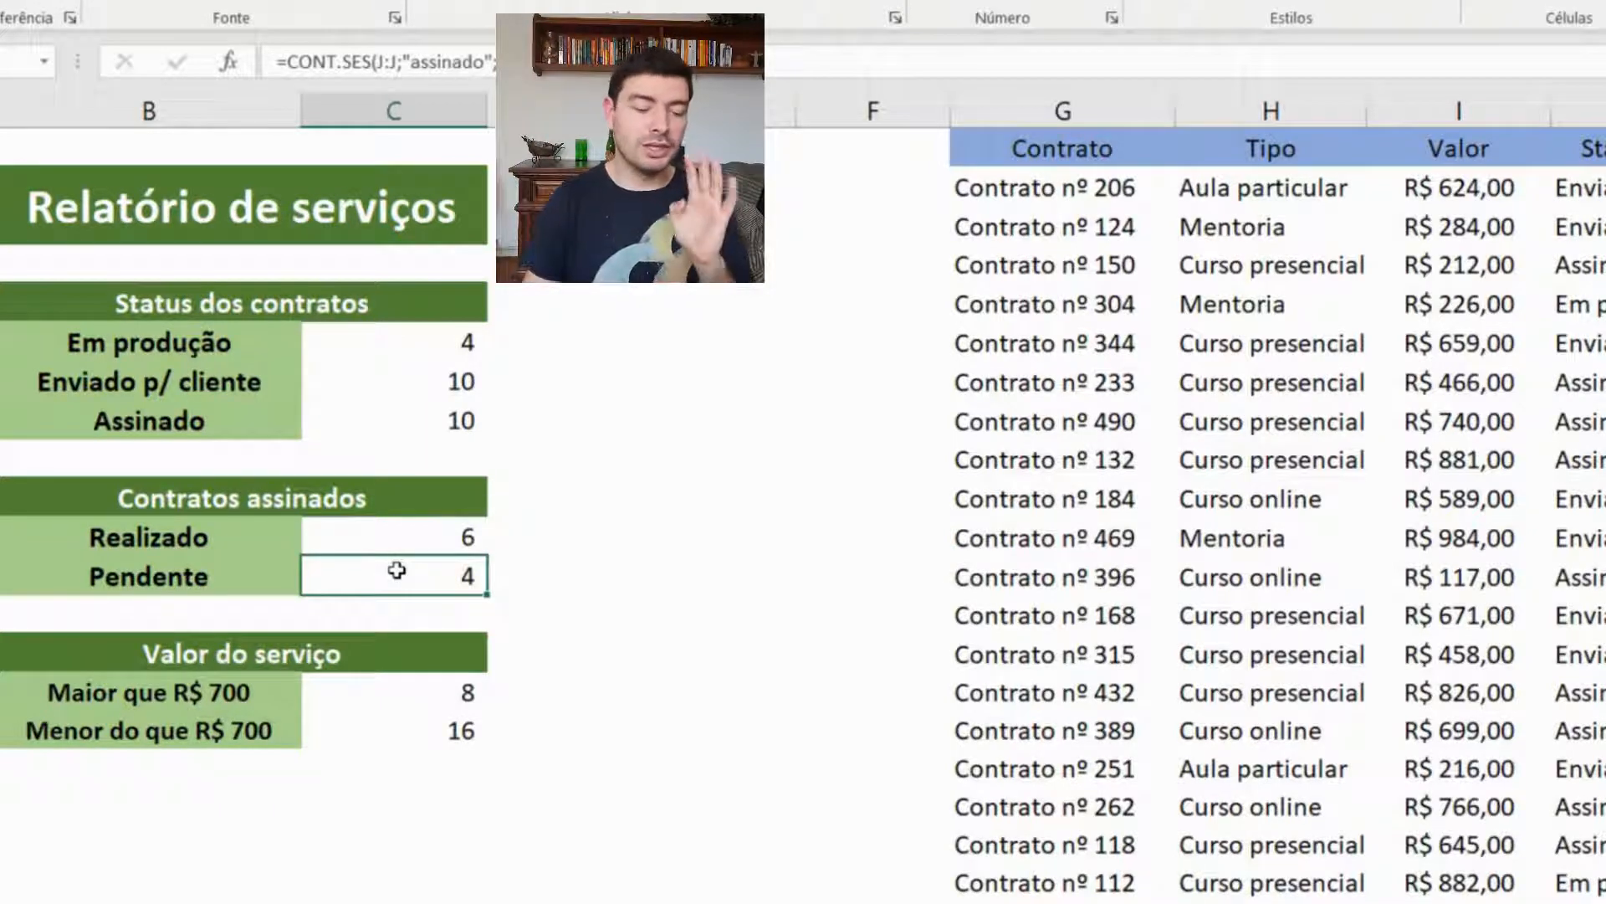
{"action": "left_click", "coordinate": [383, 380]}
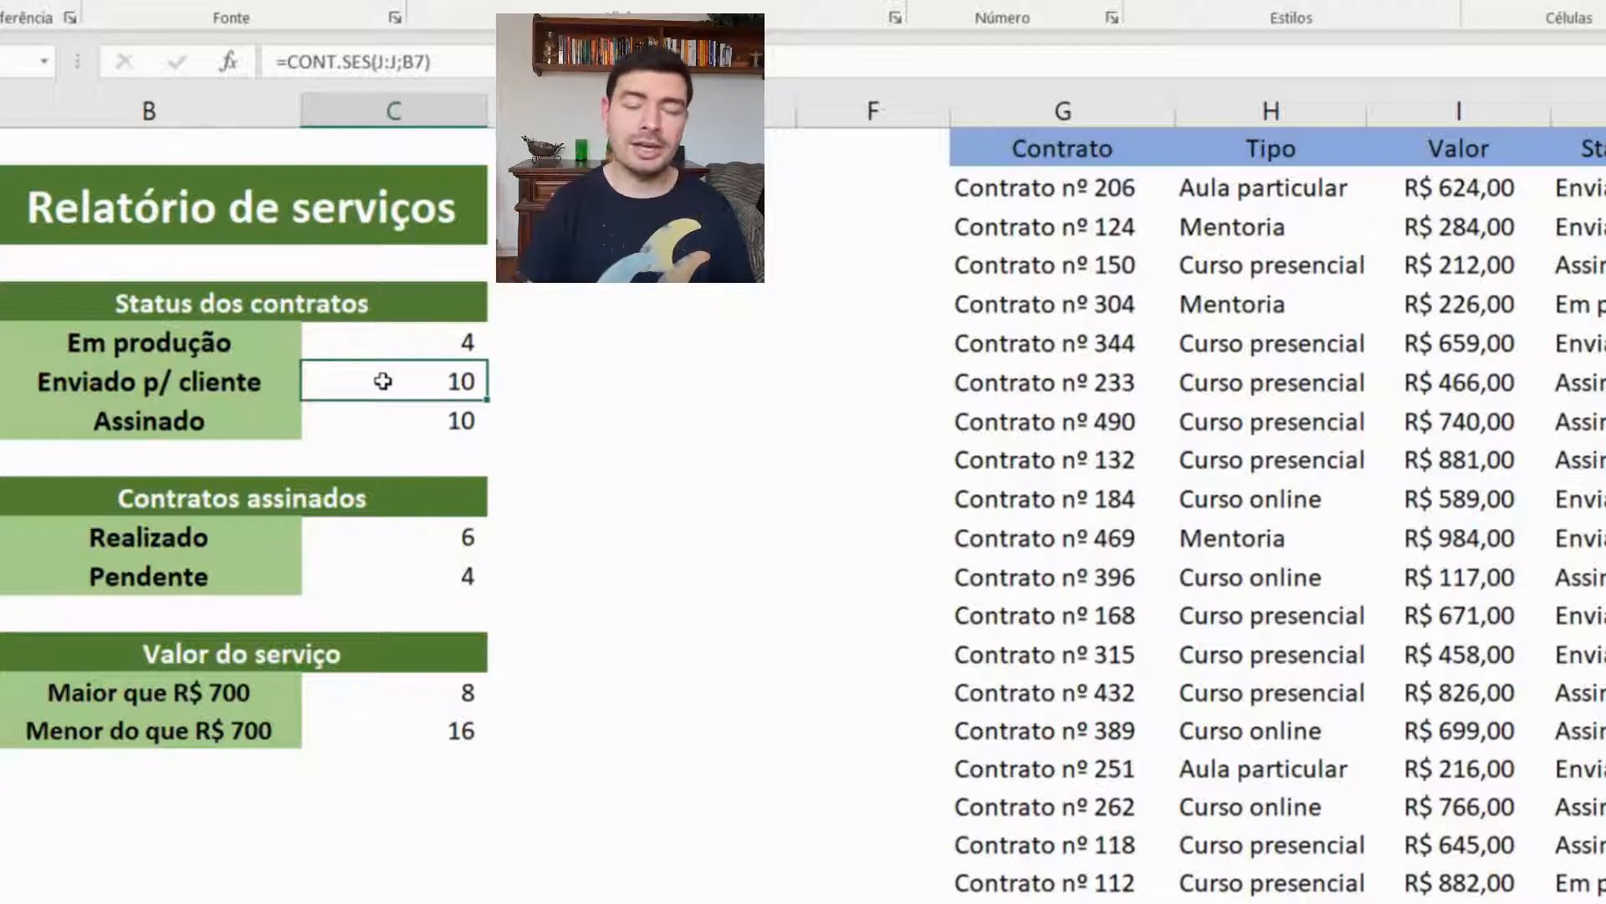
{"action": "left_click", "coordinate": [434, 345]}
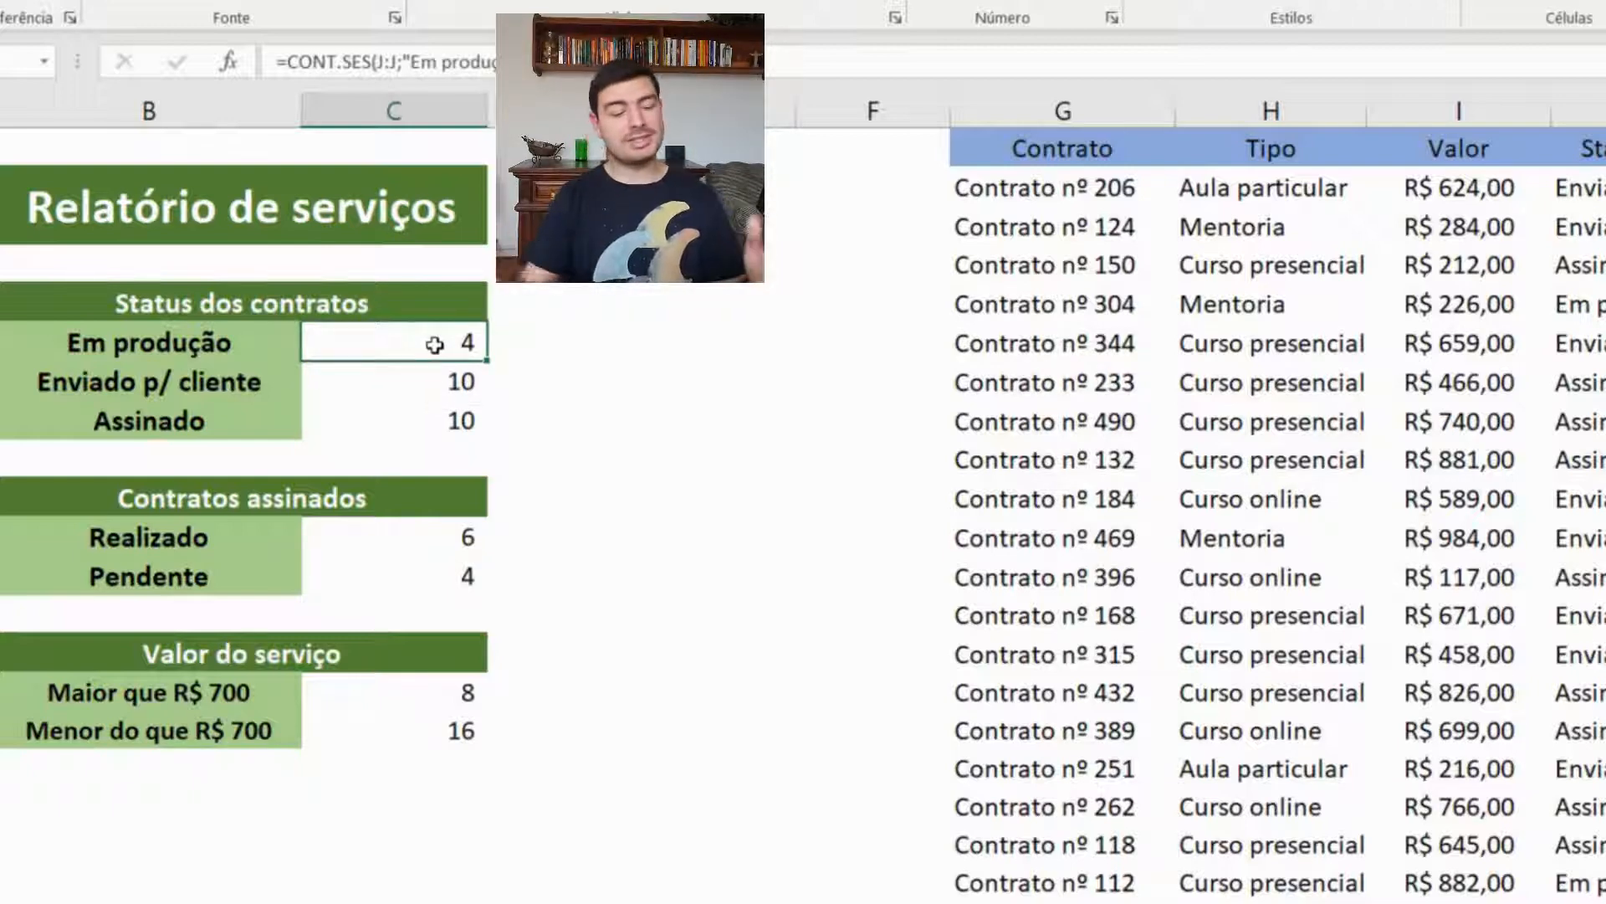
{"action": "left_click_drag", "start_coordinate": [413, 701], "coordinate": [380, 719]}
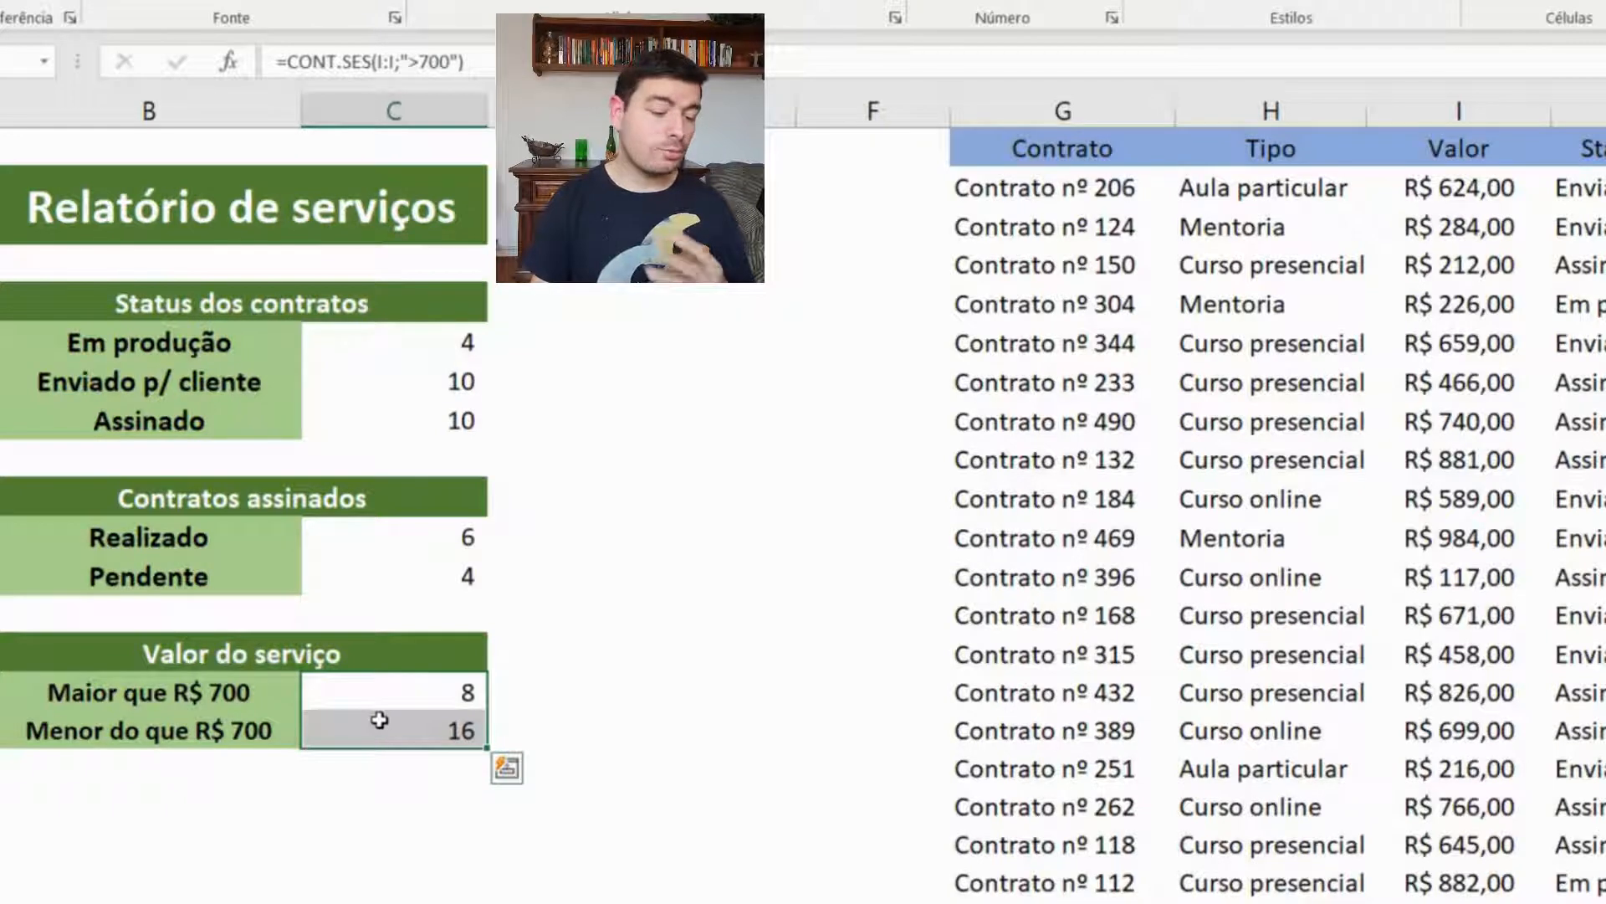
{"action": "left_click", "coordinate": [375, 763]}
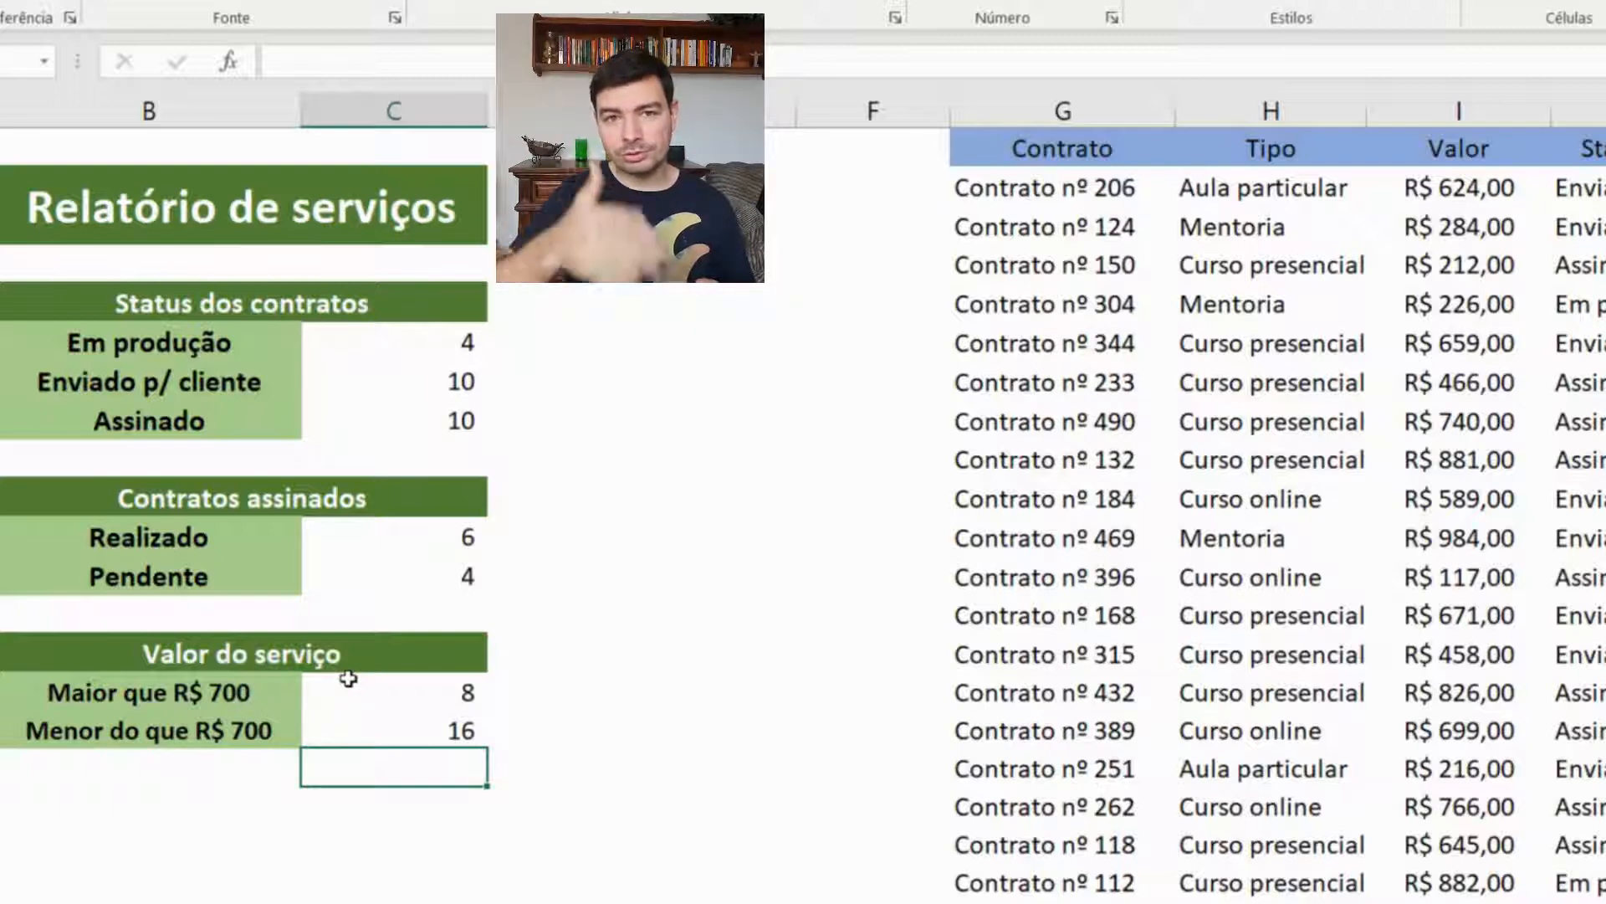
{"action": "left_click", "coordinate": [416, 803]}
{"action": "left_click", "coordinate": [427, 698]}
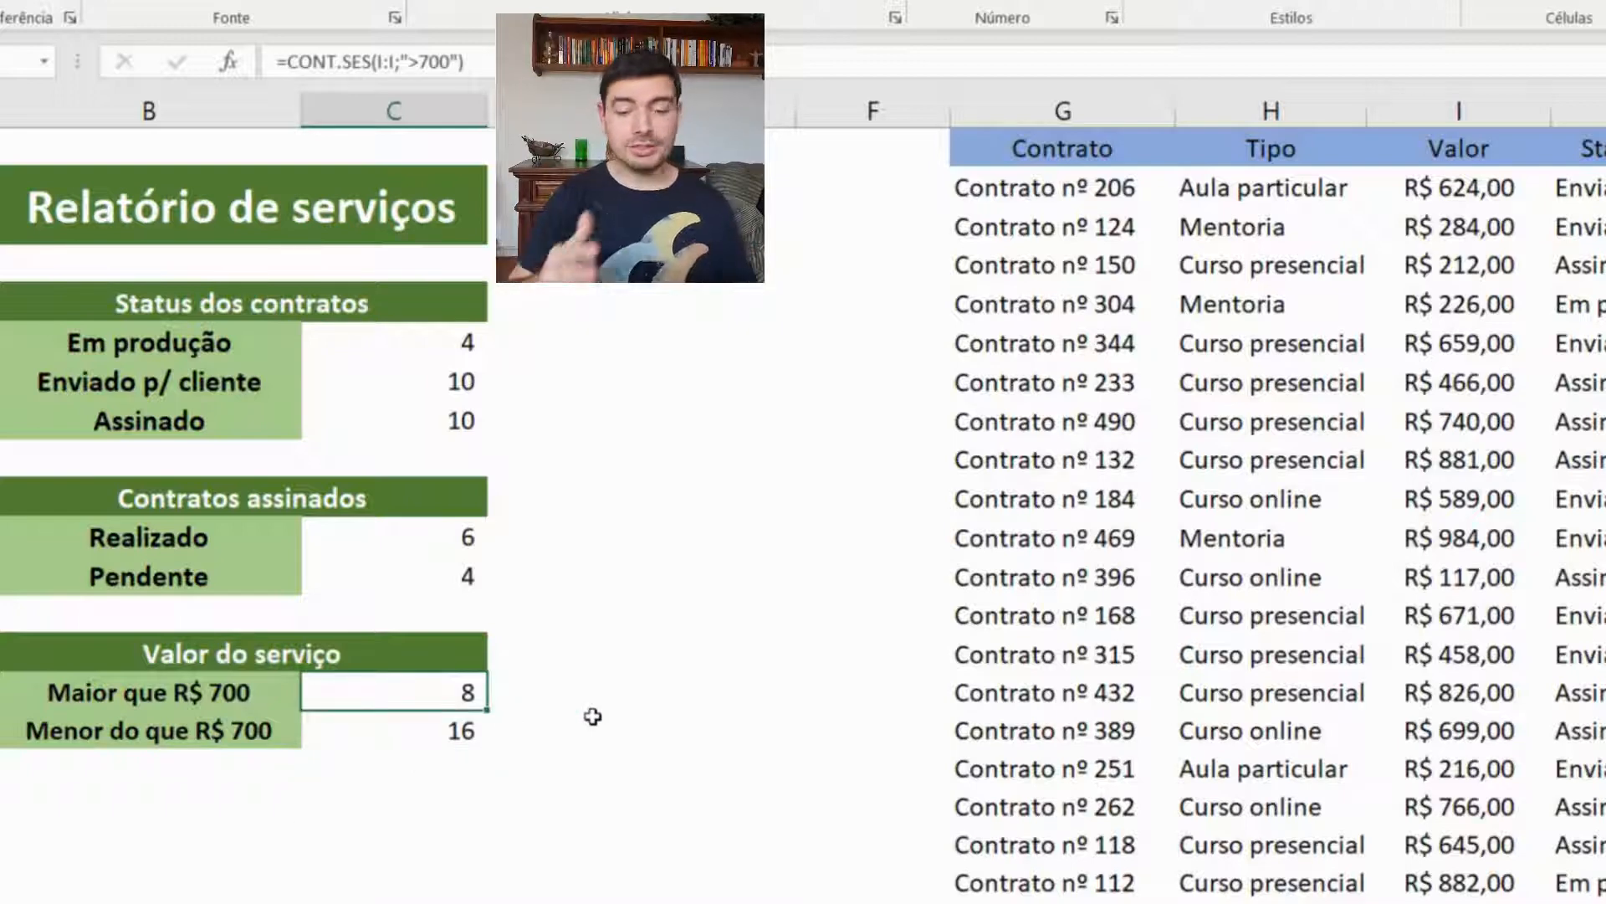